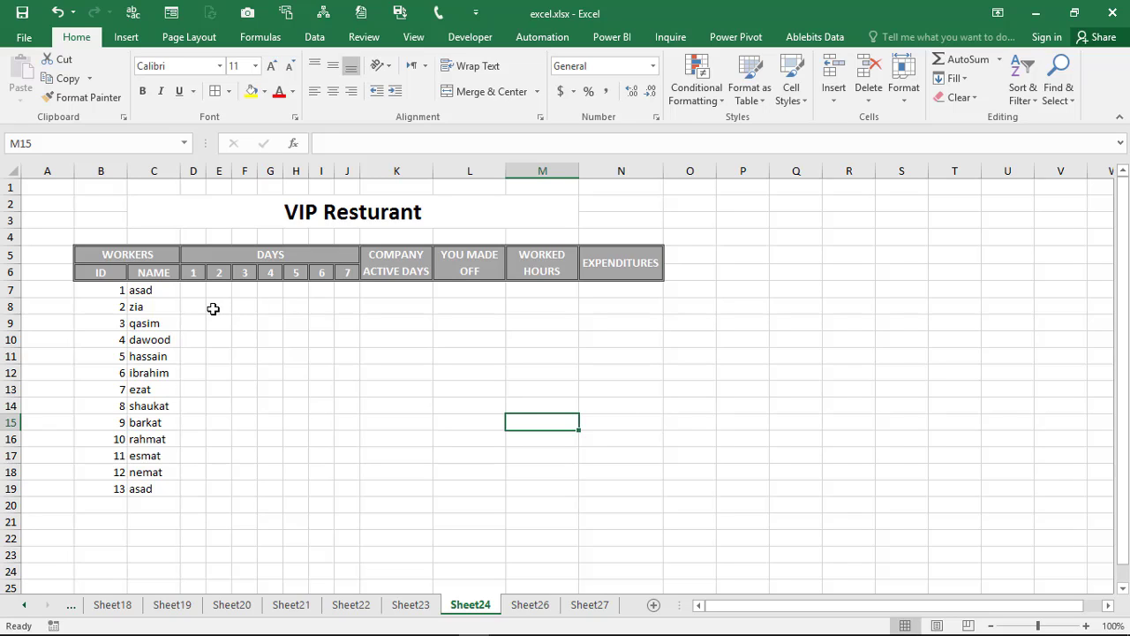
Look over the title and header cells, then select D7 for asad's day 1
click(366, 214)
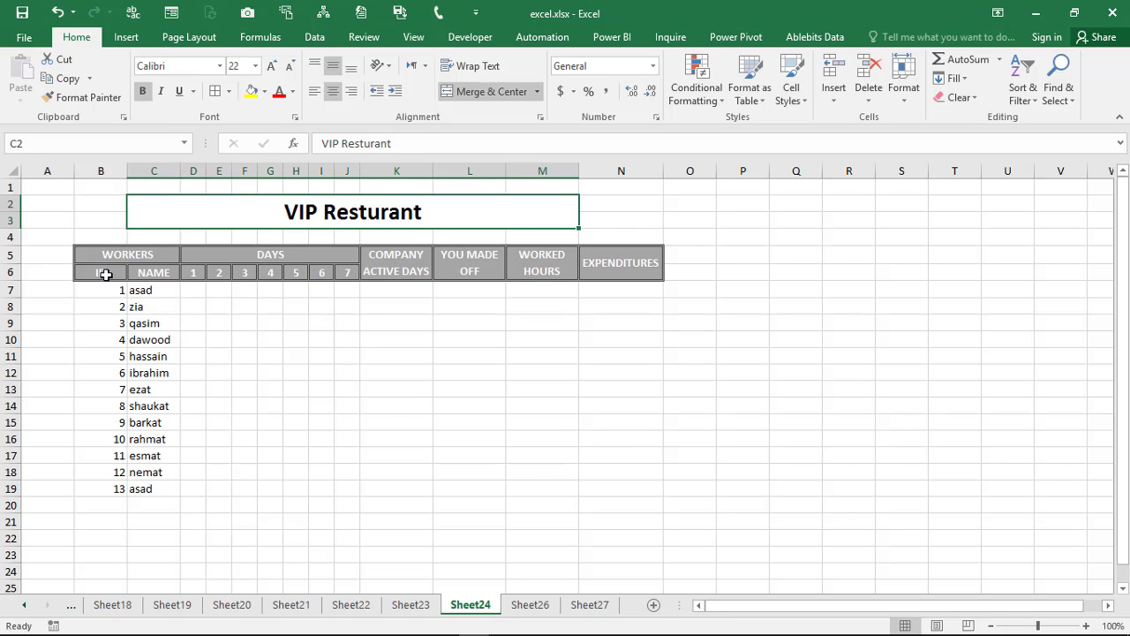
click(104, 273)
click(141, 275)
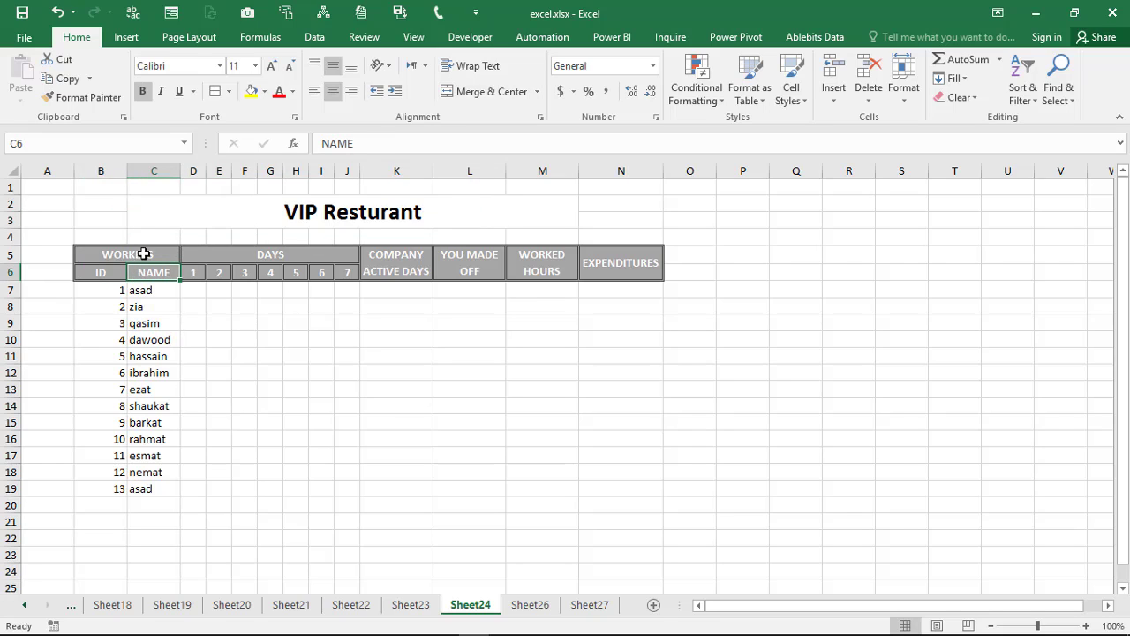
drag(194, 290, 251, 300)
click(199, 288)
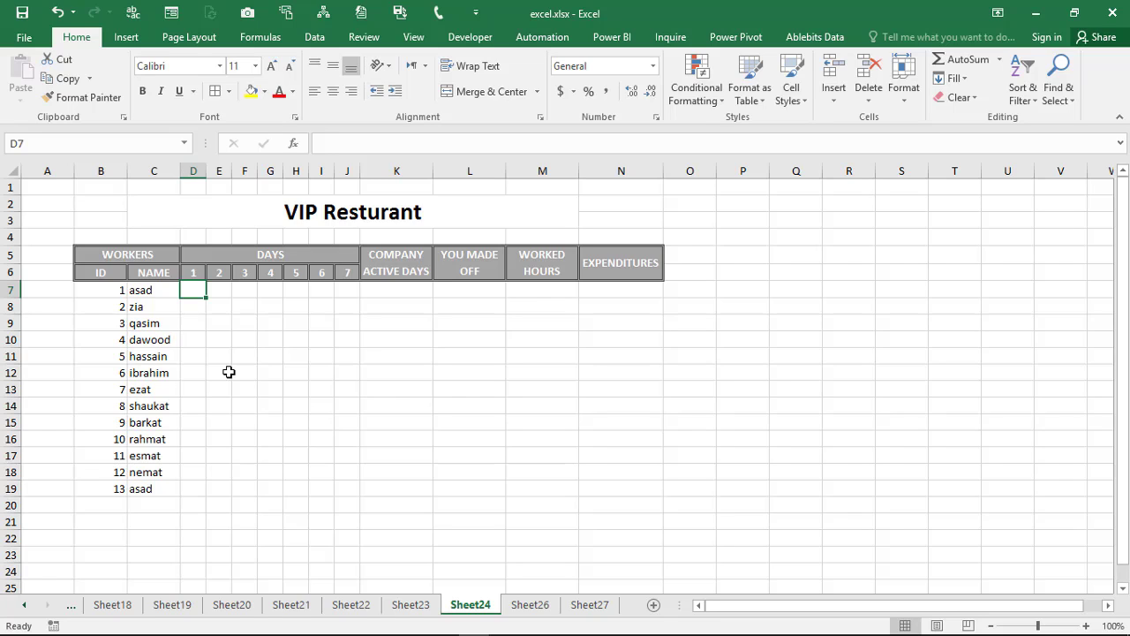
Enter asad's hours 2, 5, 6, 0, 8, 3 and 7 across D7:J7
text(2)
key(Tab)
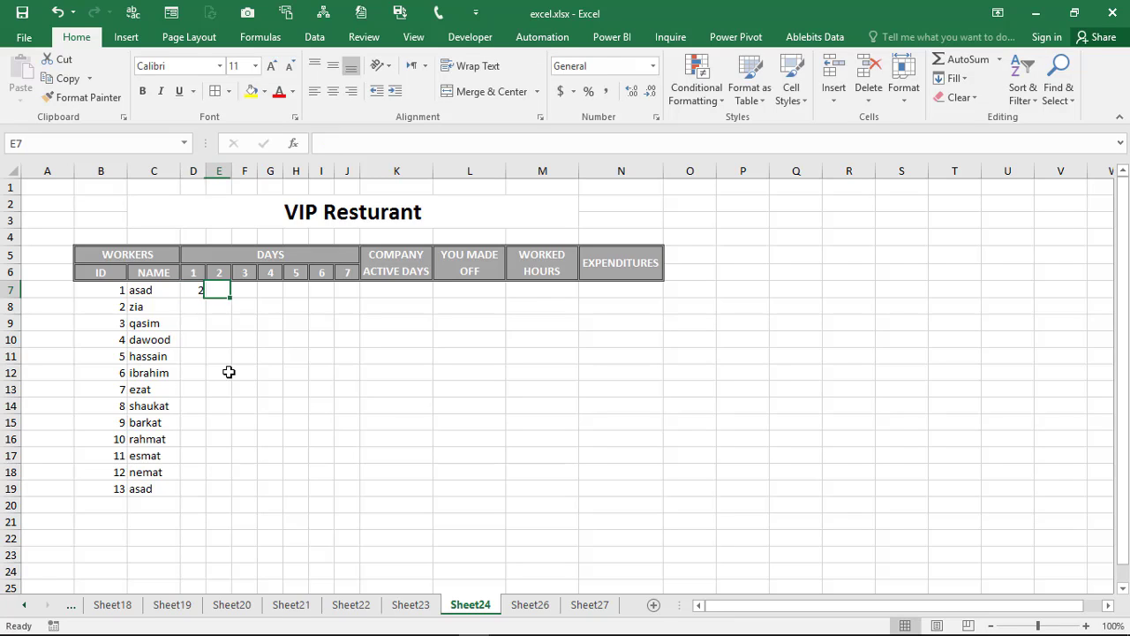
text(5)
key(Tab)
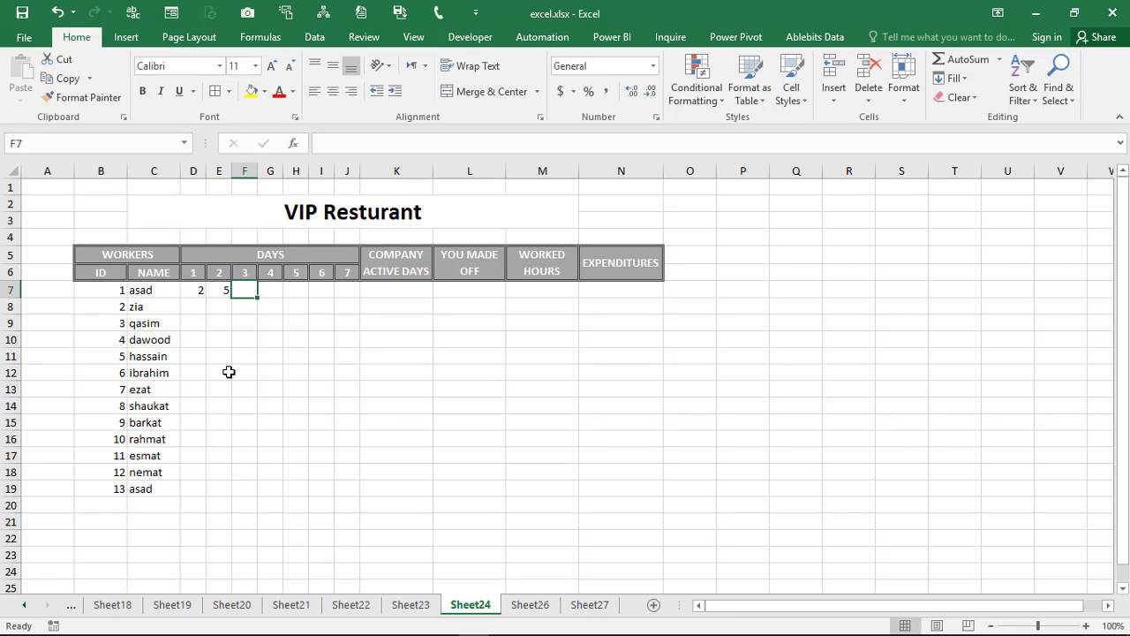
text(6)
key(Tab)
text(0)
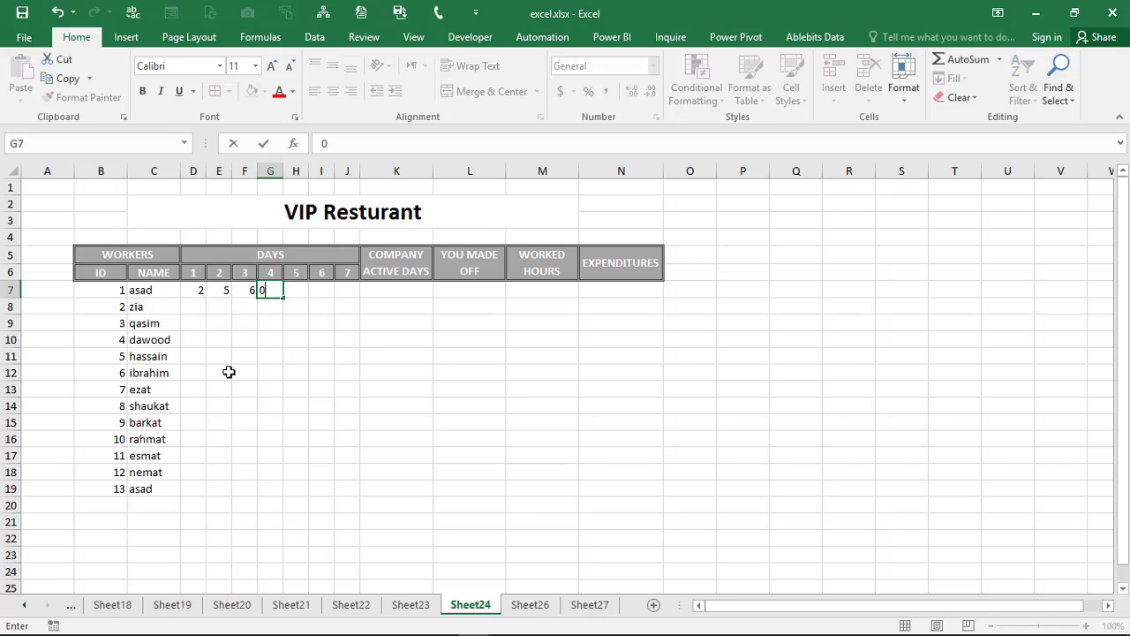
key(Tab)
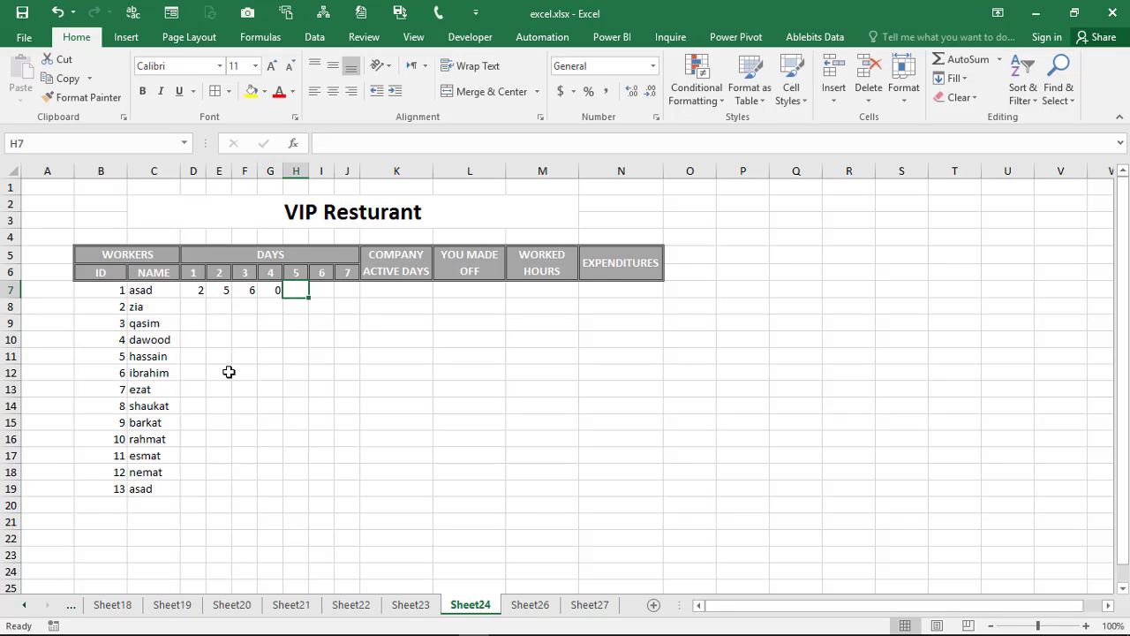
text(8)
key(Tab)
text(3)
key(Tab)
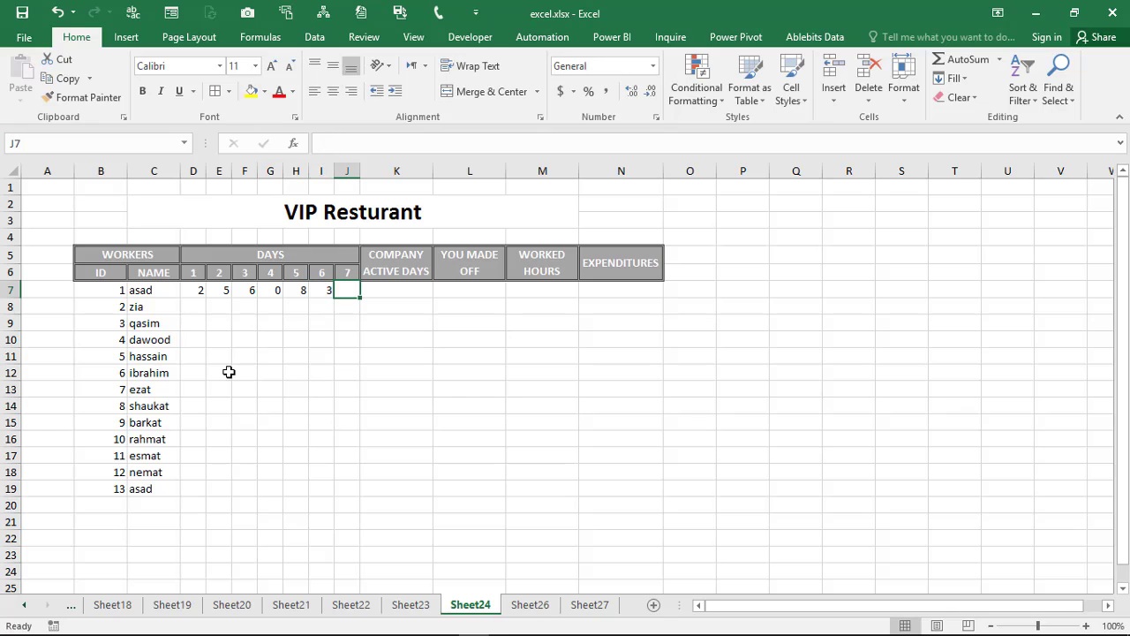
text(7)
key(Tab)
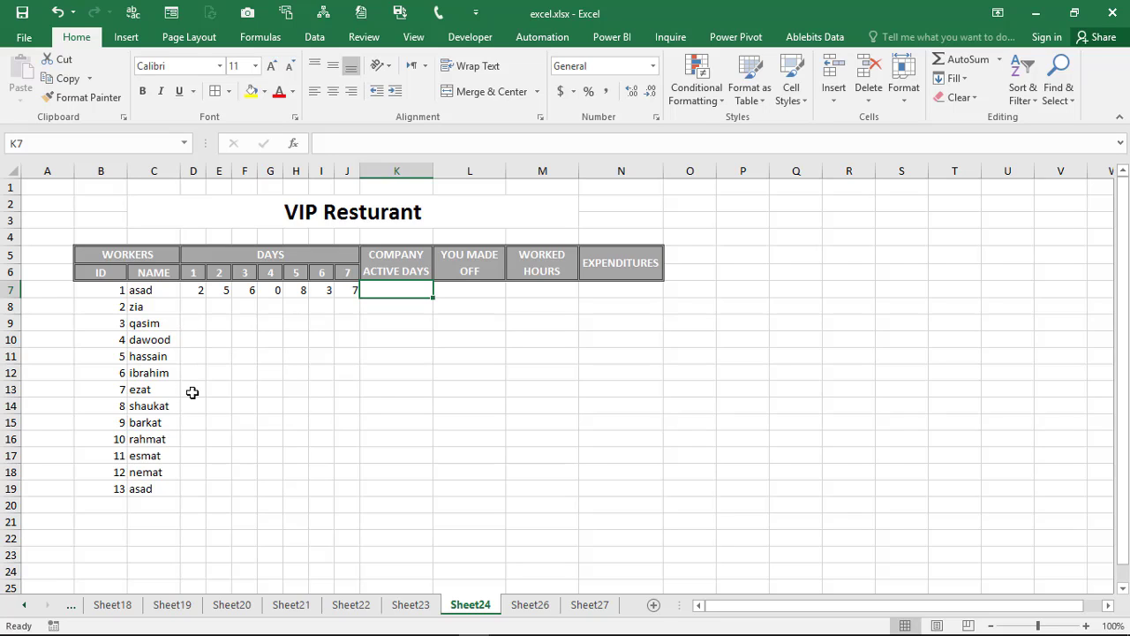
Fill D7:J19 with =RANDBETWEEN(0,8) for all thirteen workers and copy the range
mouse_move(189, 289)
mouse_down()
mouse_move(317, 365)
mouse_move(350, 486)
mouse_up()
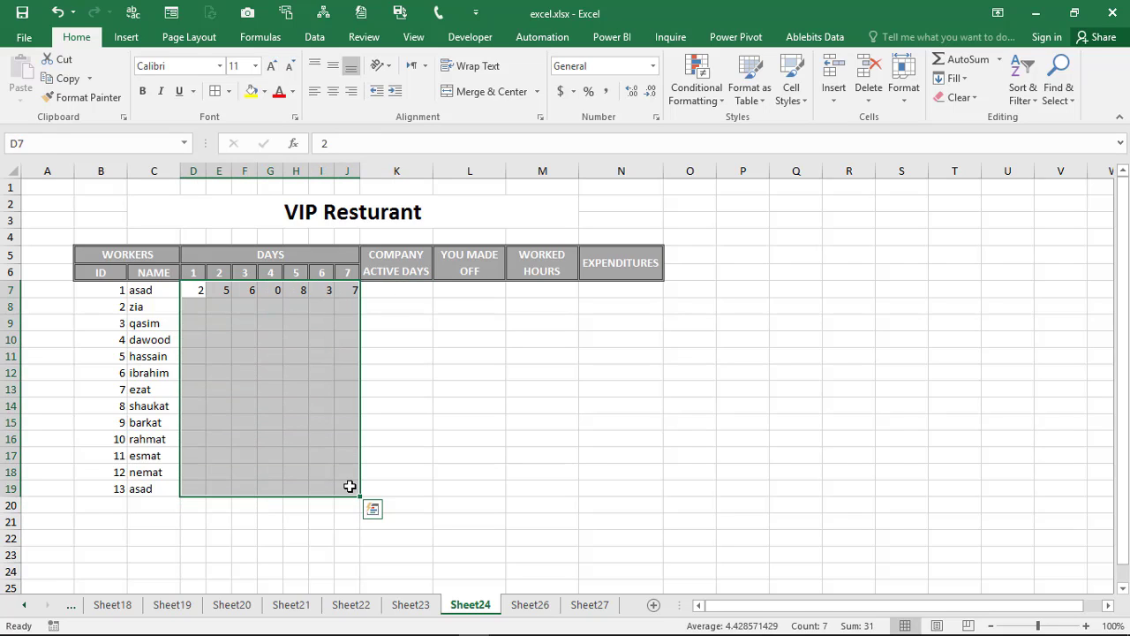
text(=rand)
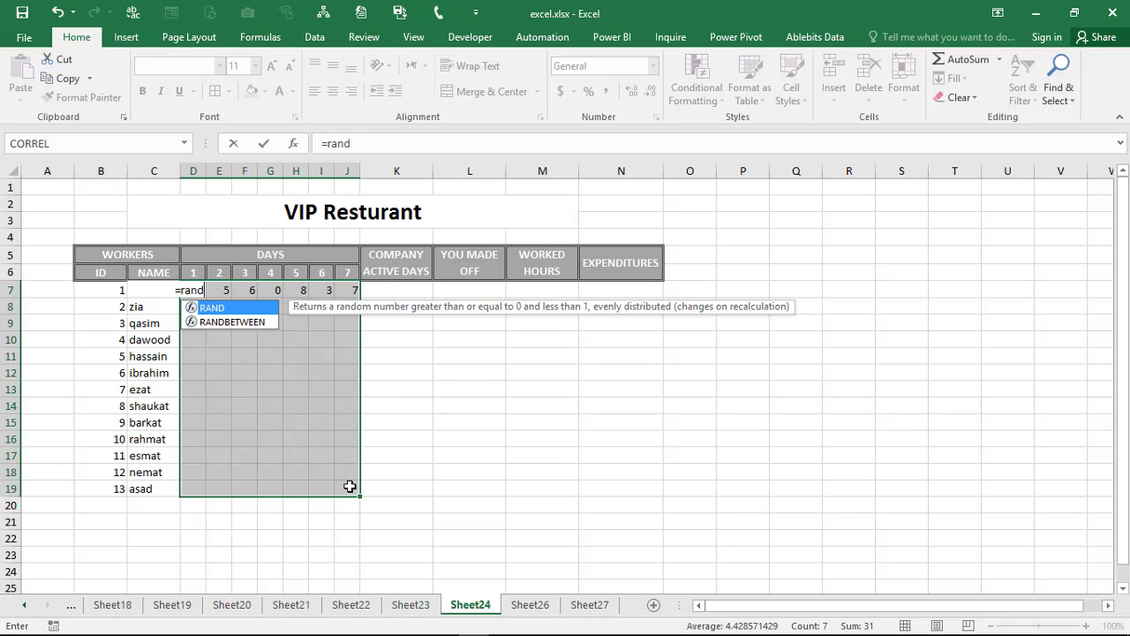
key(Down)
key(Tab)
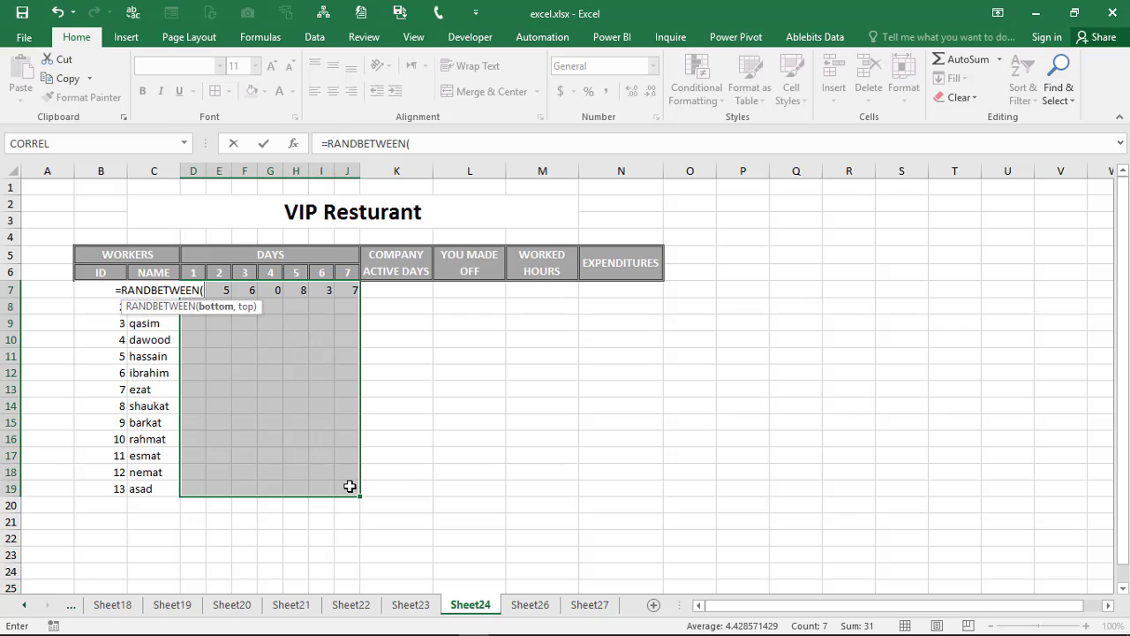
text(0,)
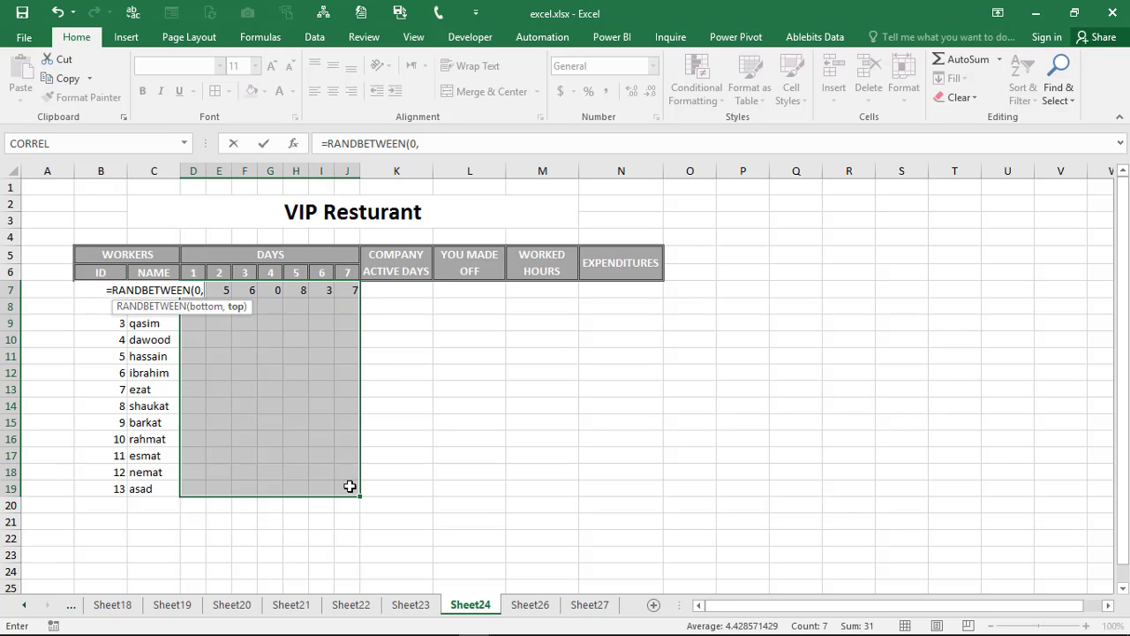
text(8)
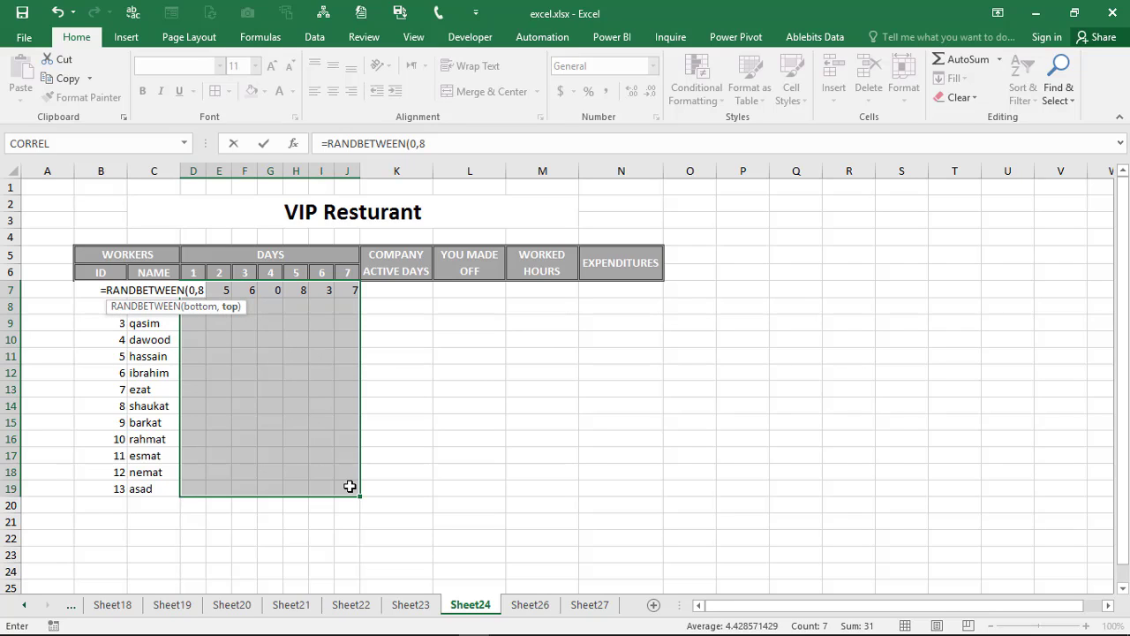
text())
key(ctrl+Return)
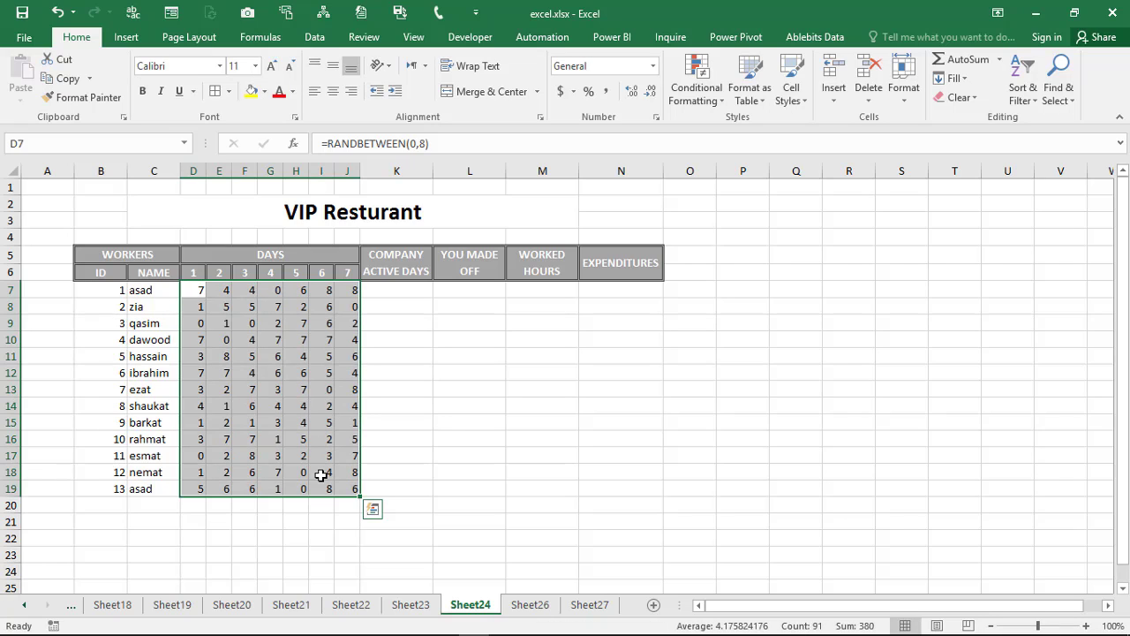
key(ctrl+c)
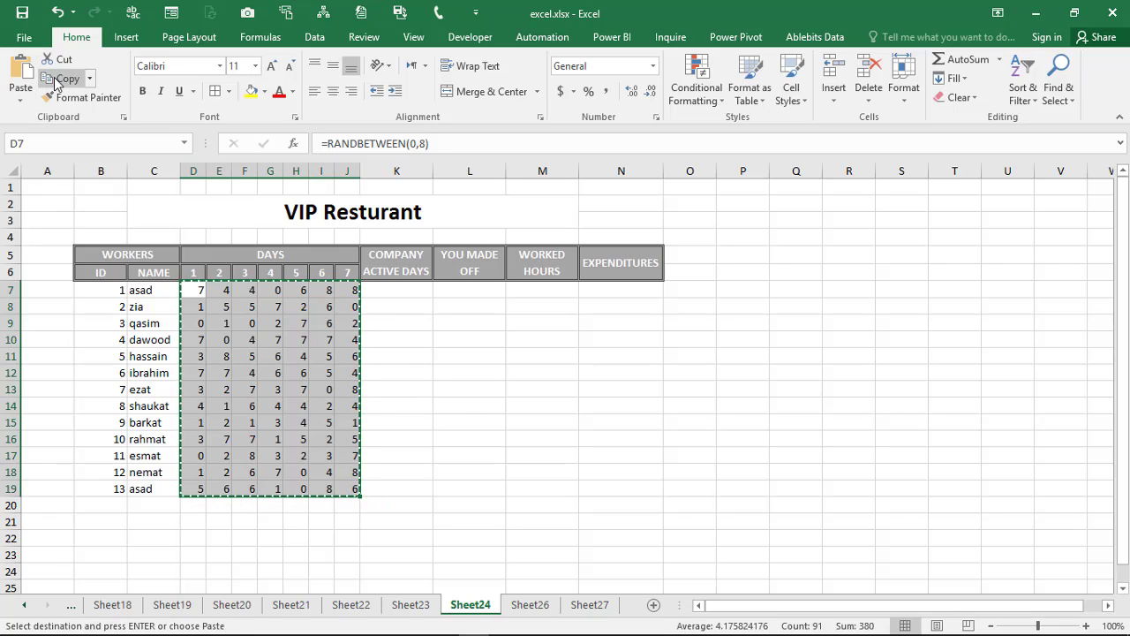
Paste the D7:J19 hours back as plain values and centre them
click(20, 96)
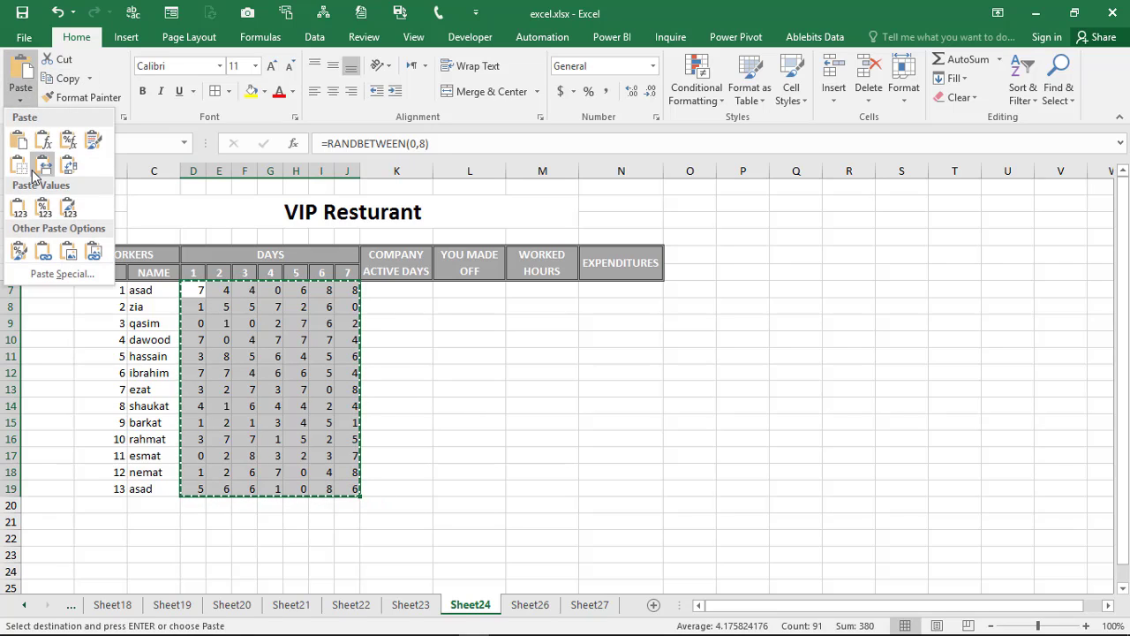
click(20, 207)
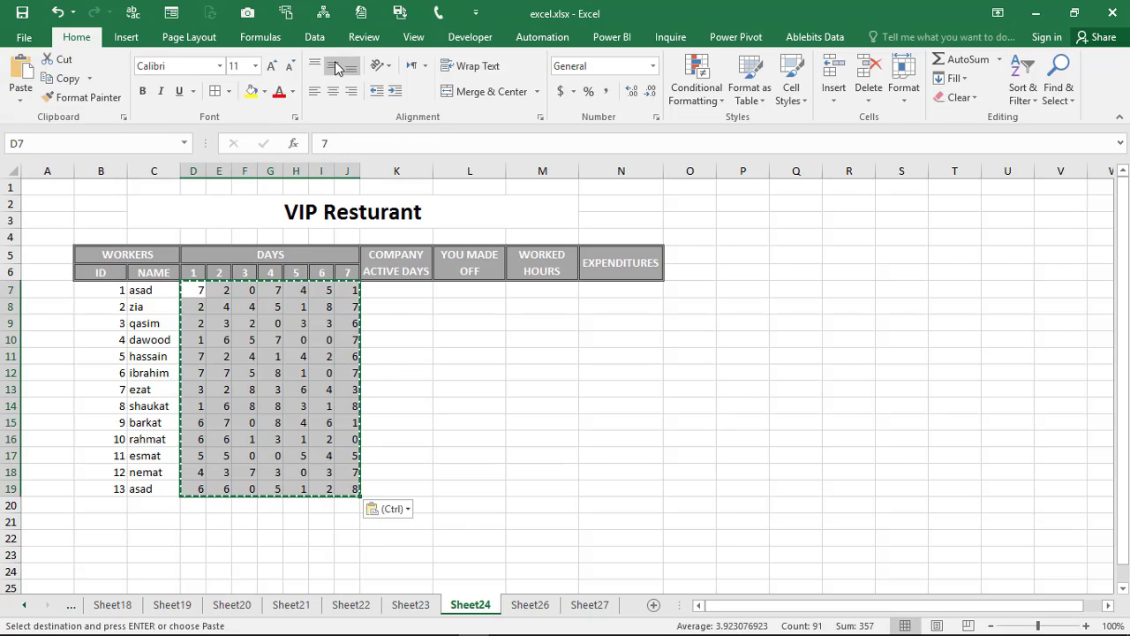
click(333, 91)
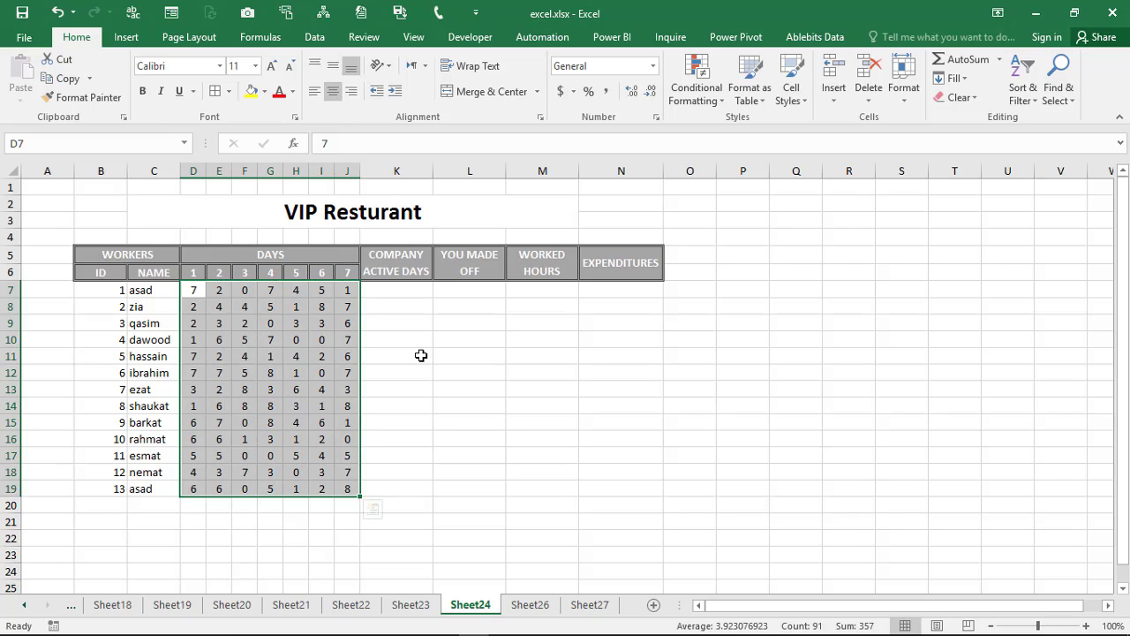
click(403, 296)
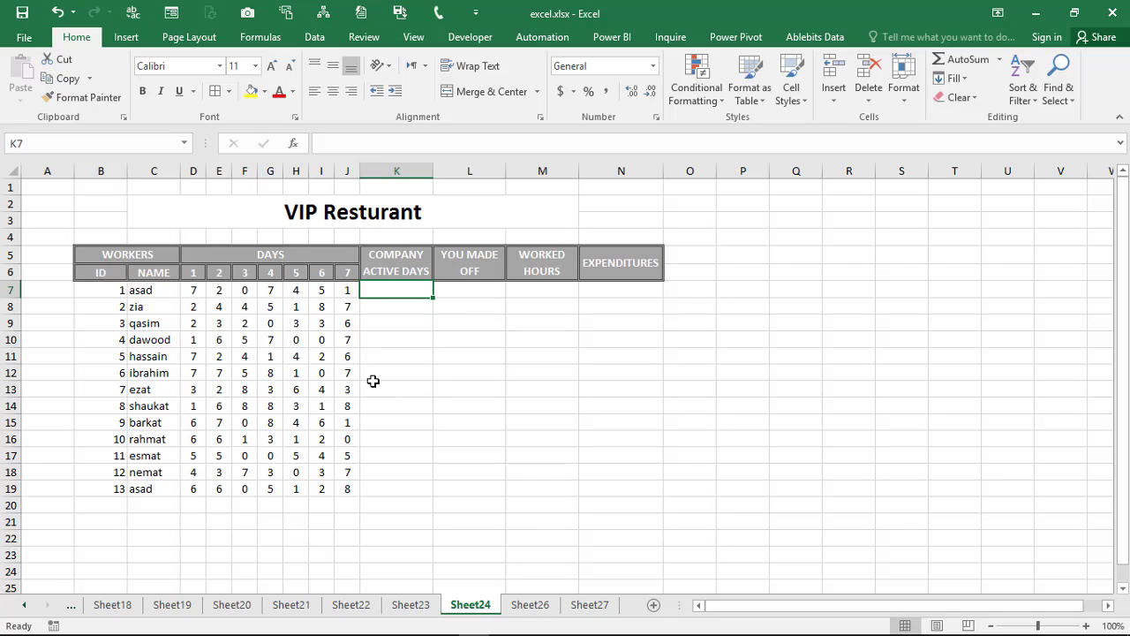
Enter =COUNTIF(D7:J7,">-1") in K7 to count asad's active days
text(=couin)
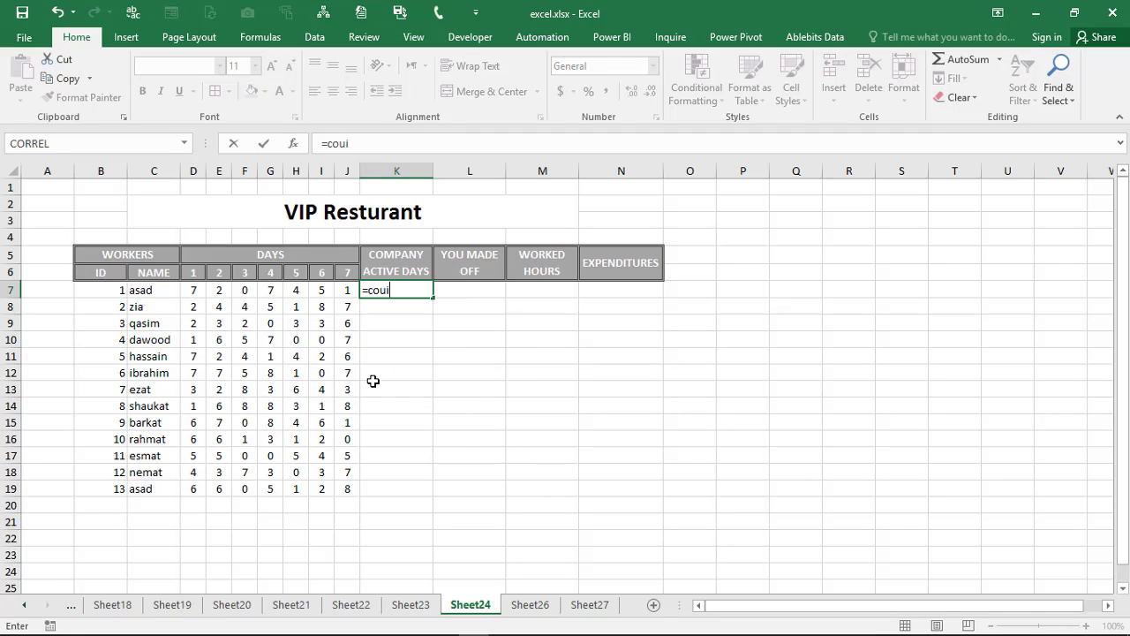
text(i)
key(BackSpace)
key(BackSpace)
key(BackSpace)
text(n)
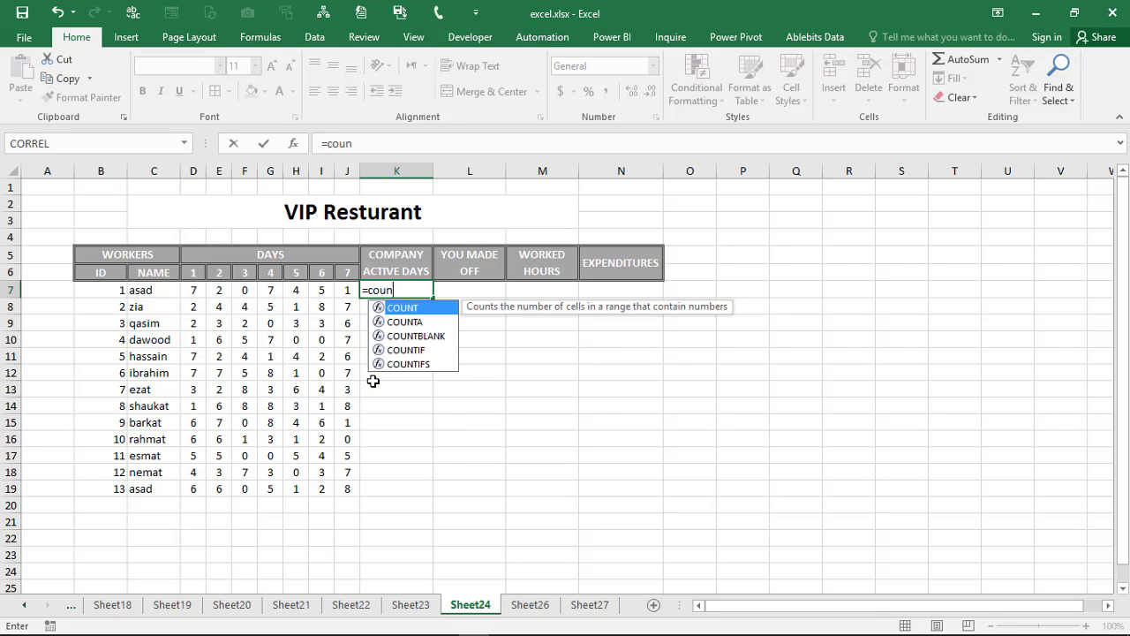
key(Down)
key(Down)
key(Down)
key(Tab)
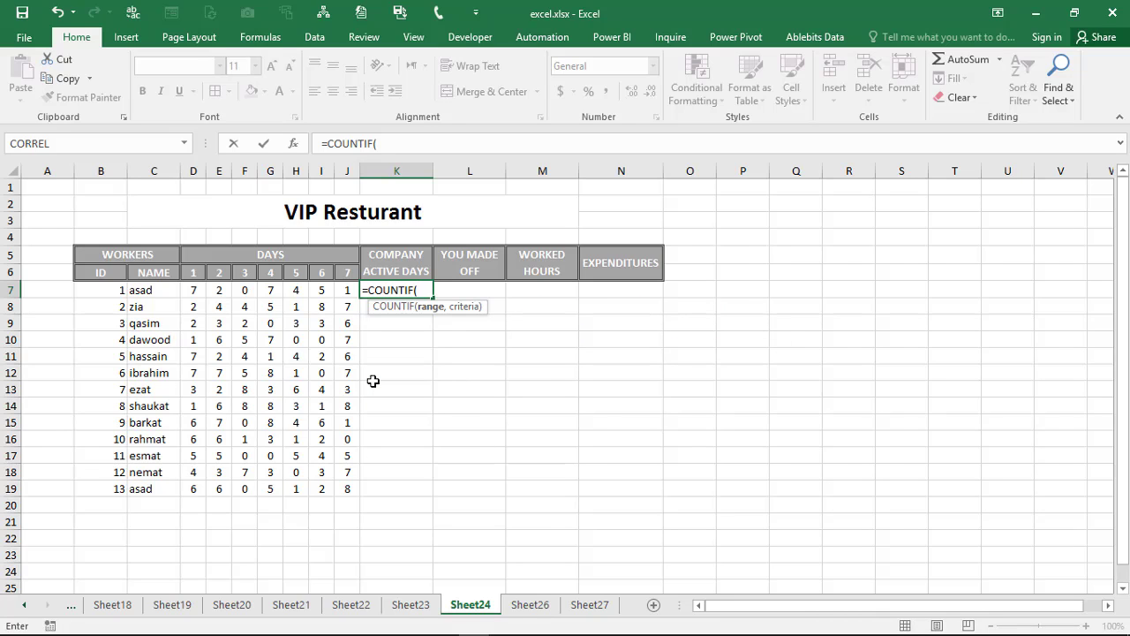
drag(194, 291, 342, 290)
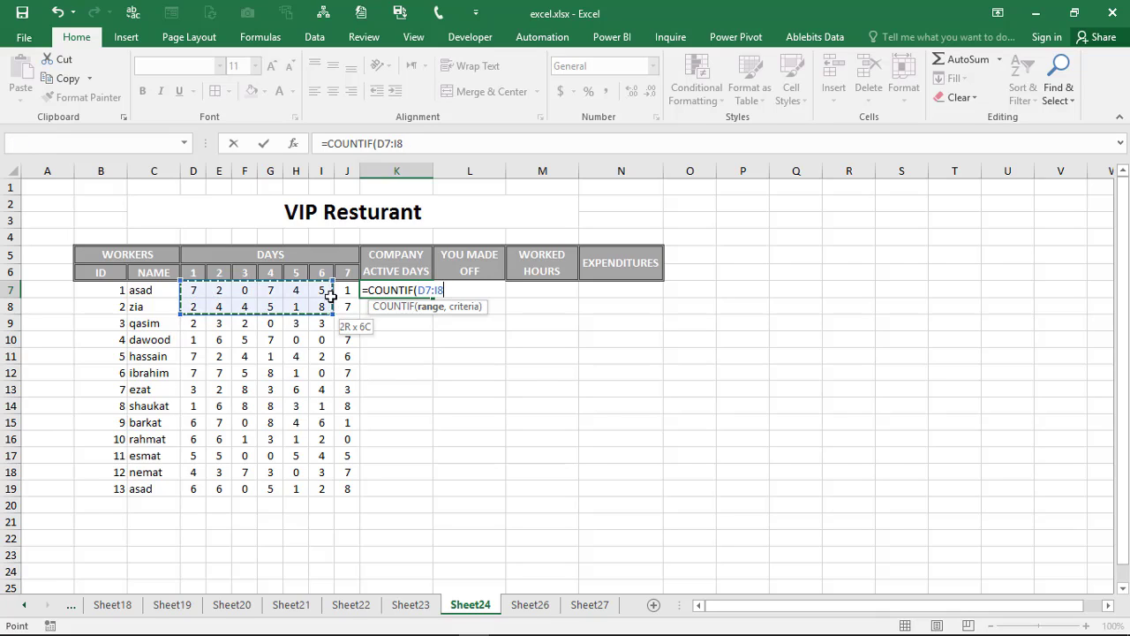
text(,")
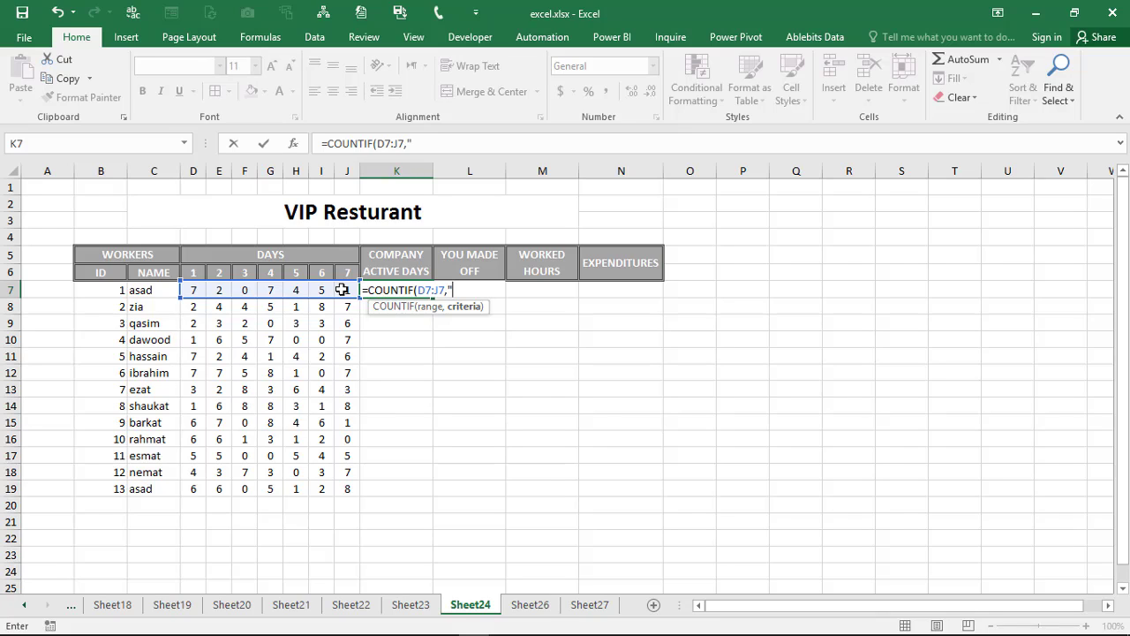
text(>-1")
text())
key(Return)
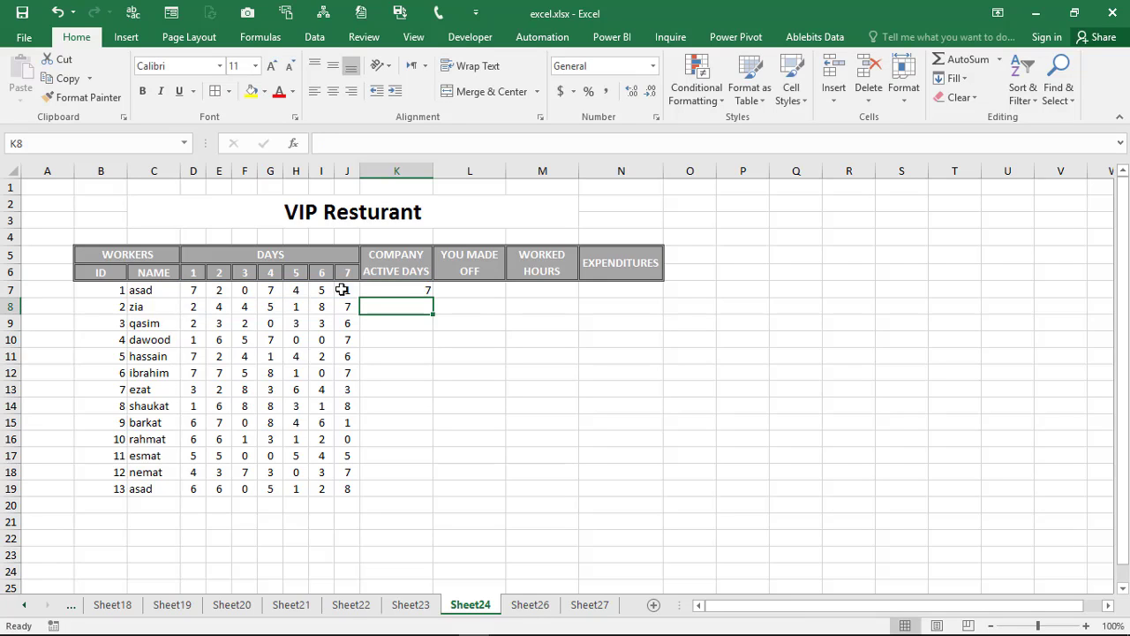
Copy the active-days formula down to K19 and centre it horizontally and vertically
click(399, 285)
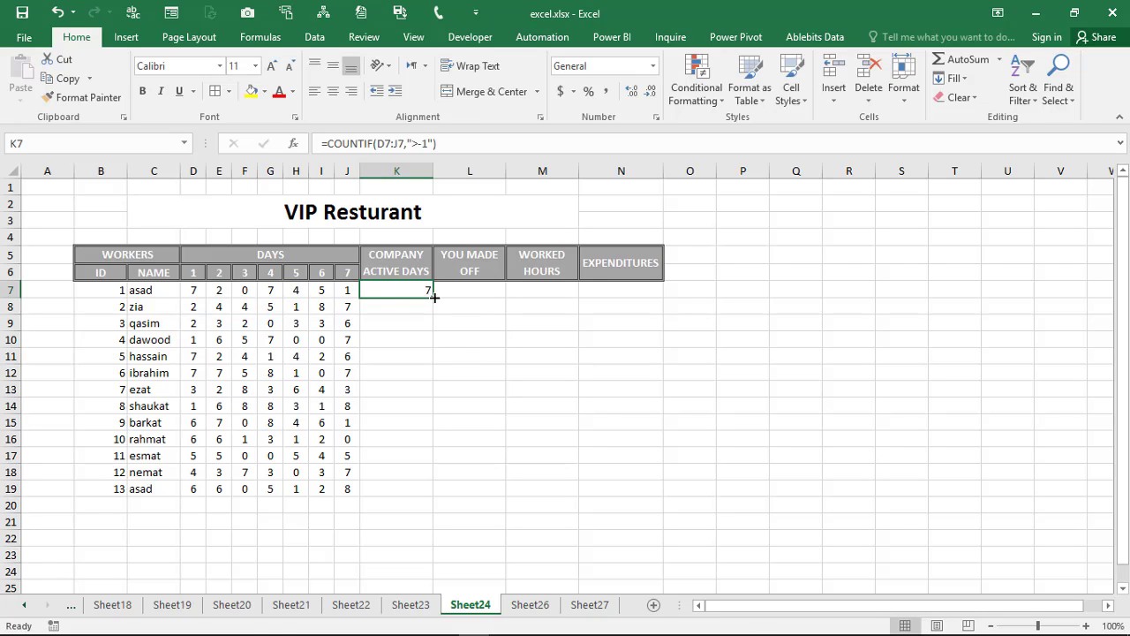
double_click(434, 298)
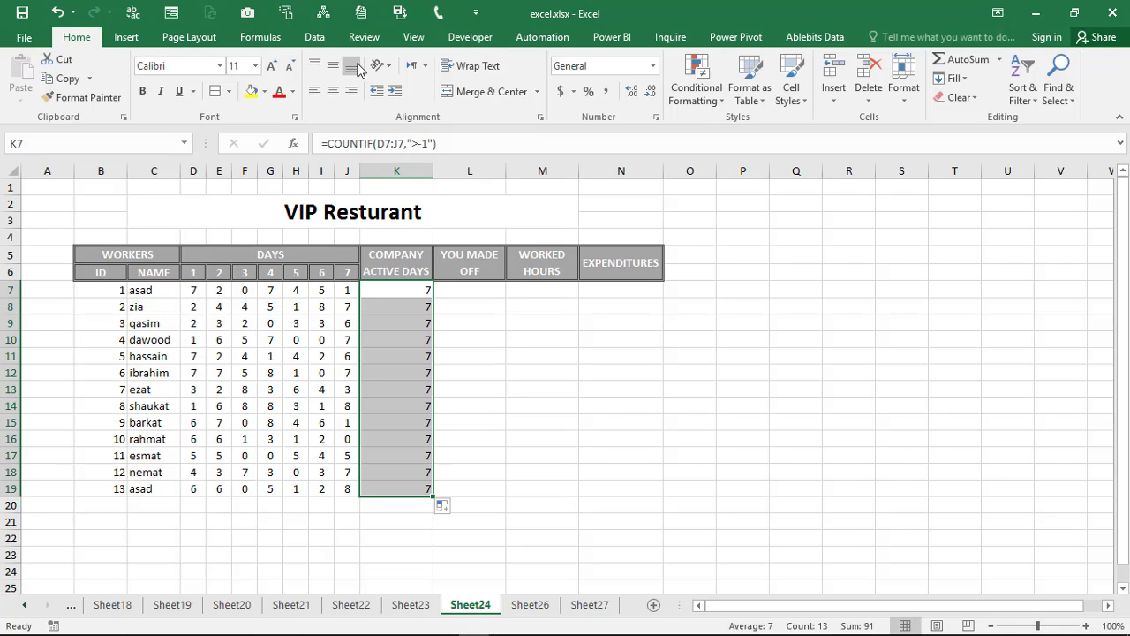
click(333, 91)
click(333, 66)
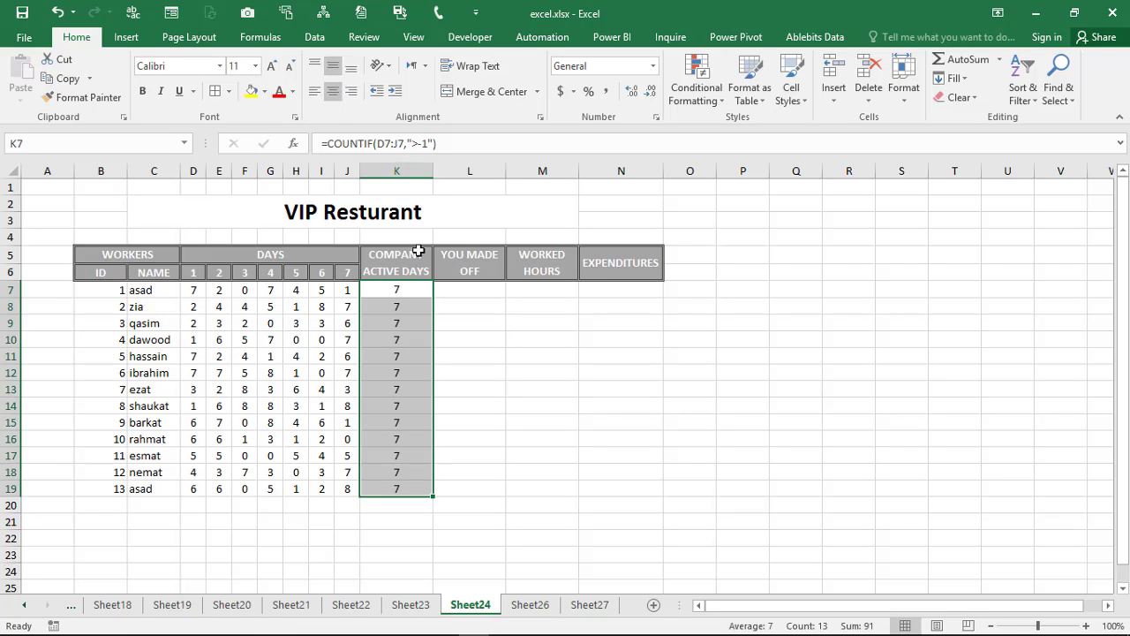
click(459, 292)
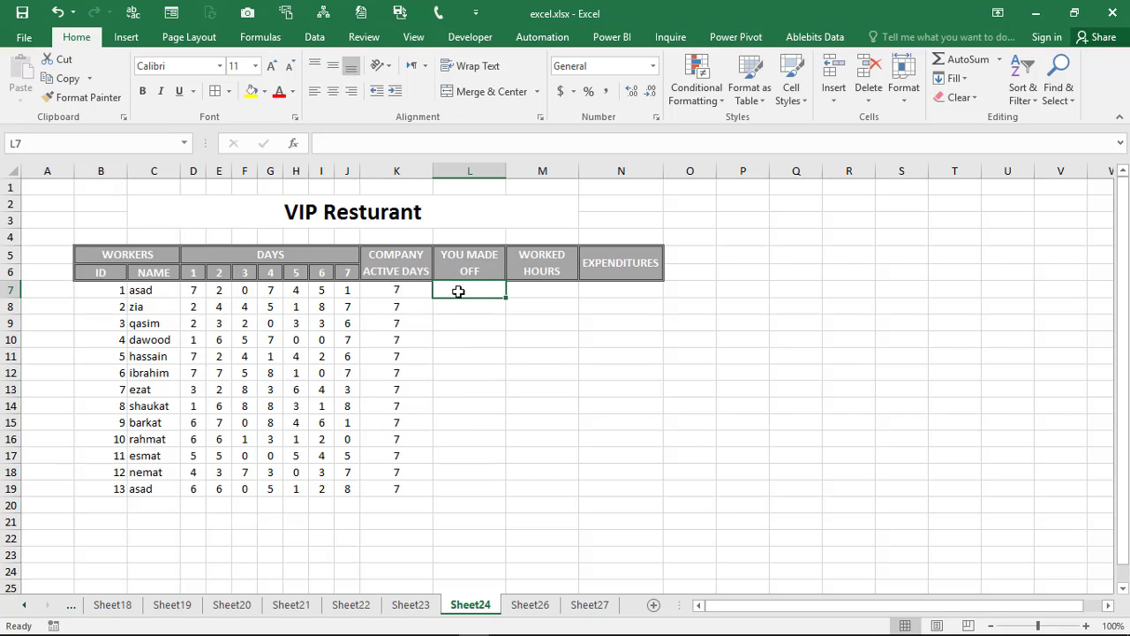
Enter =COUNTIF(D7:J7,"=0") in L7 to count asad's zero-hour days
text(=)
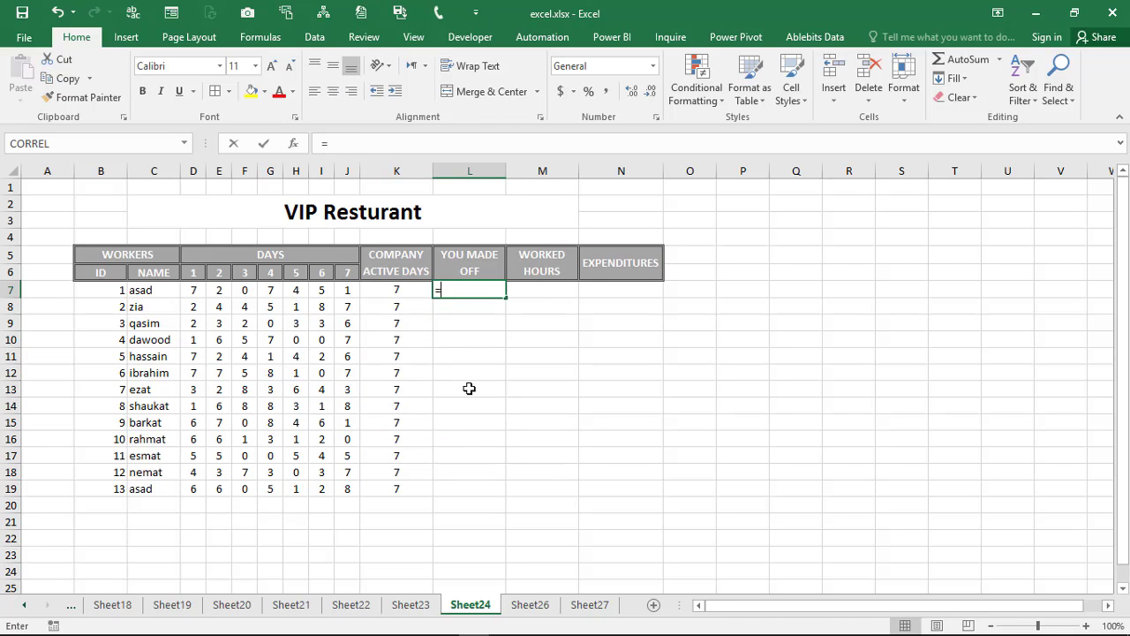
text(coun)
key(Down)
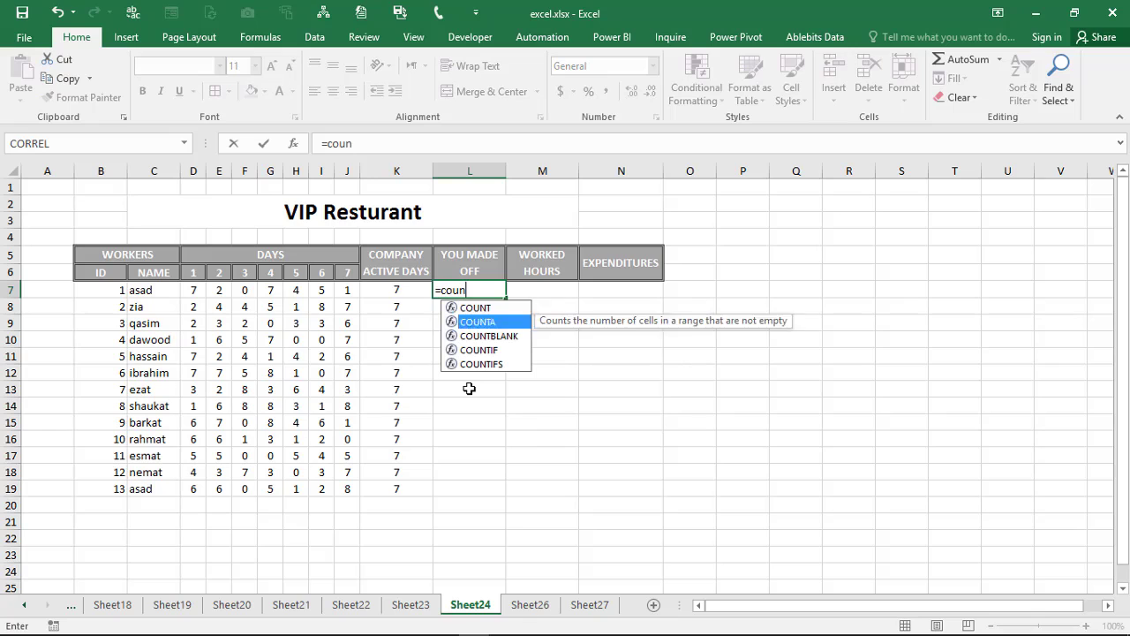
key(Down)
key(Down)
key(Tab)
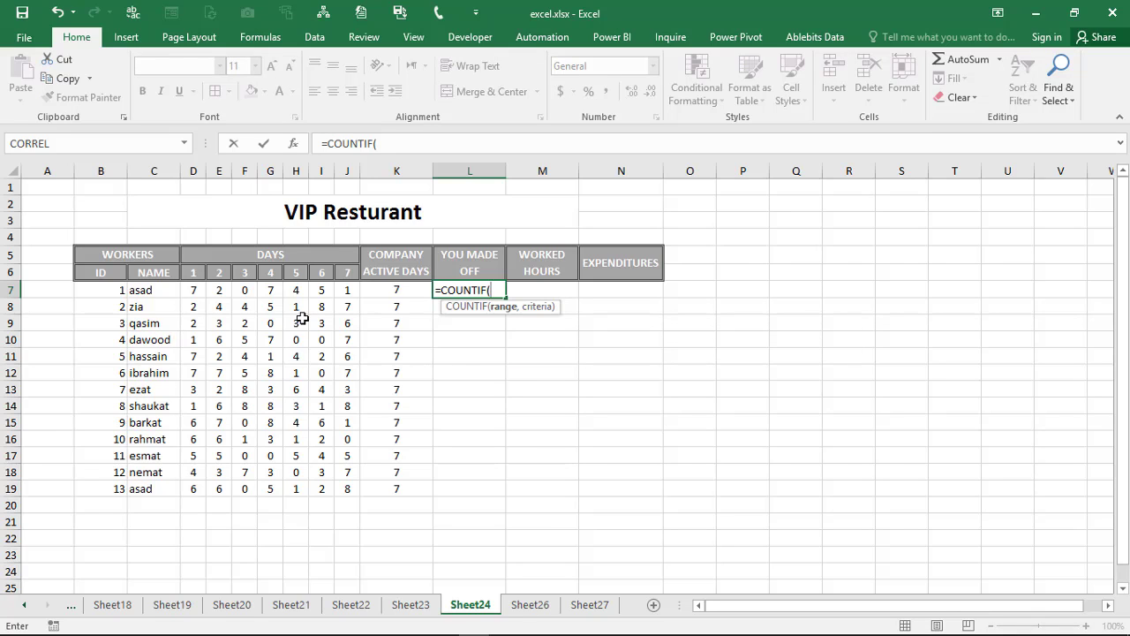
drag(194, 291, 353, 290)
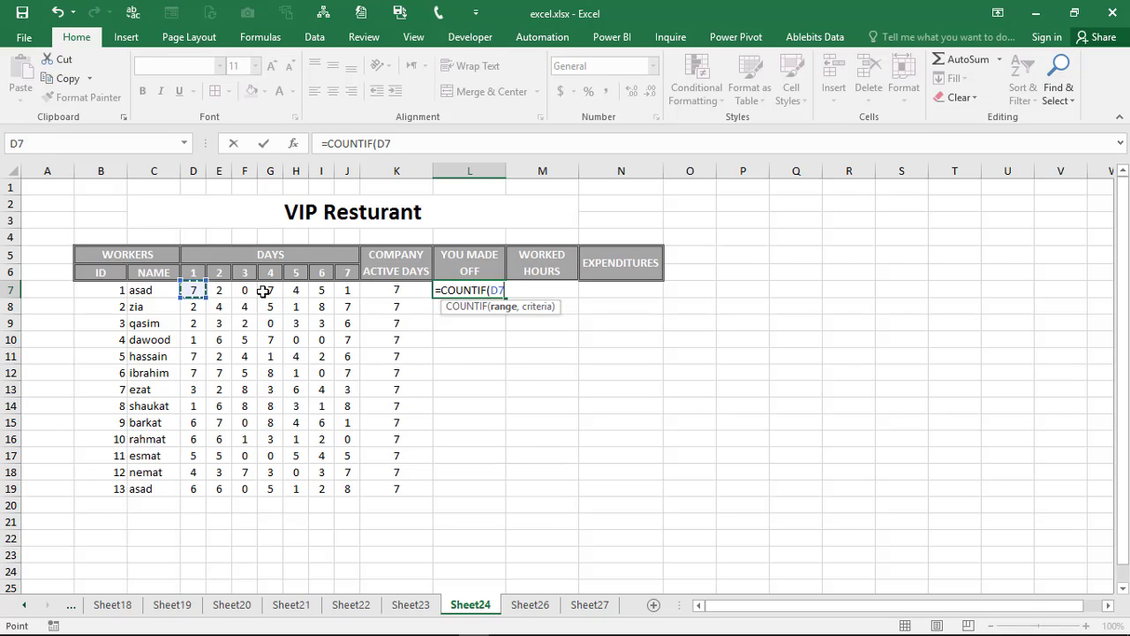
click(353, 290)
text(,)
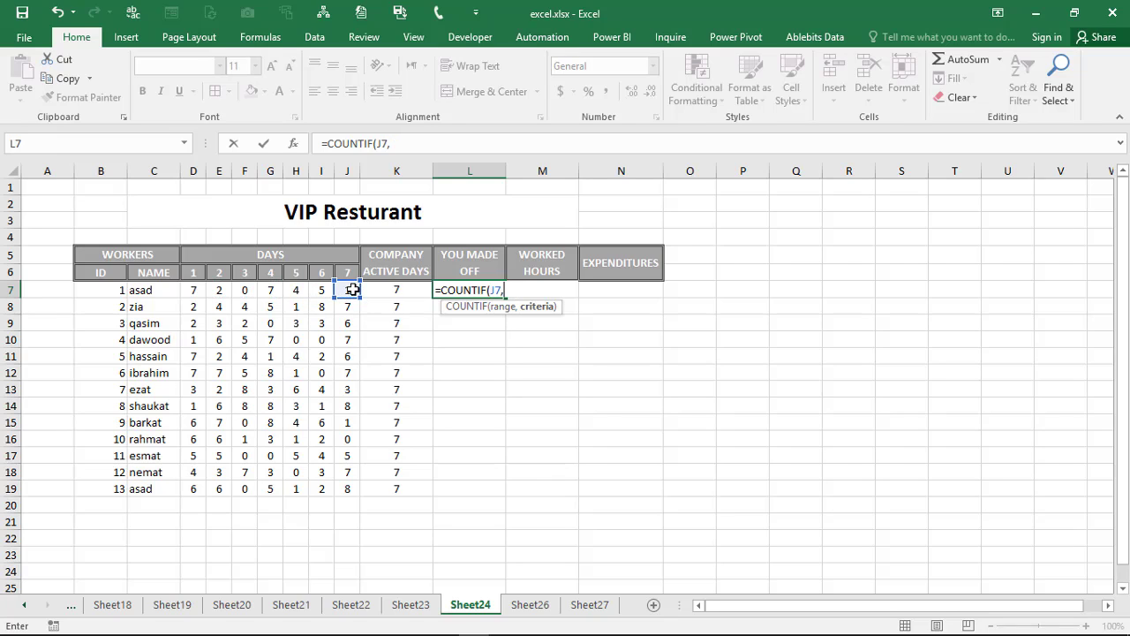
key(BackSpace)
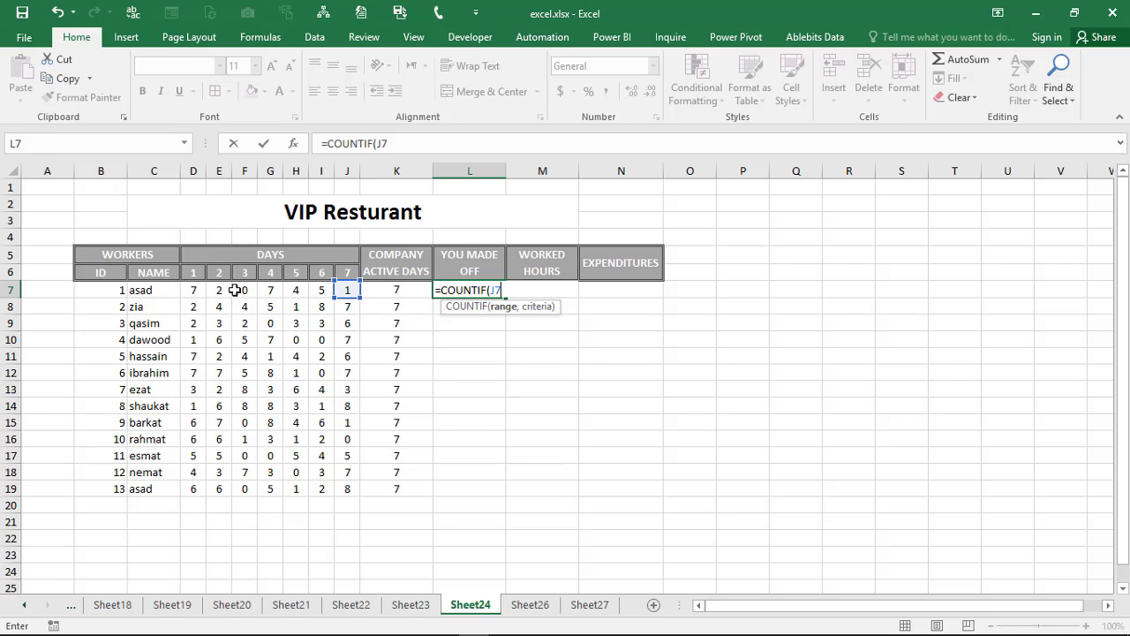
click(193, 289)
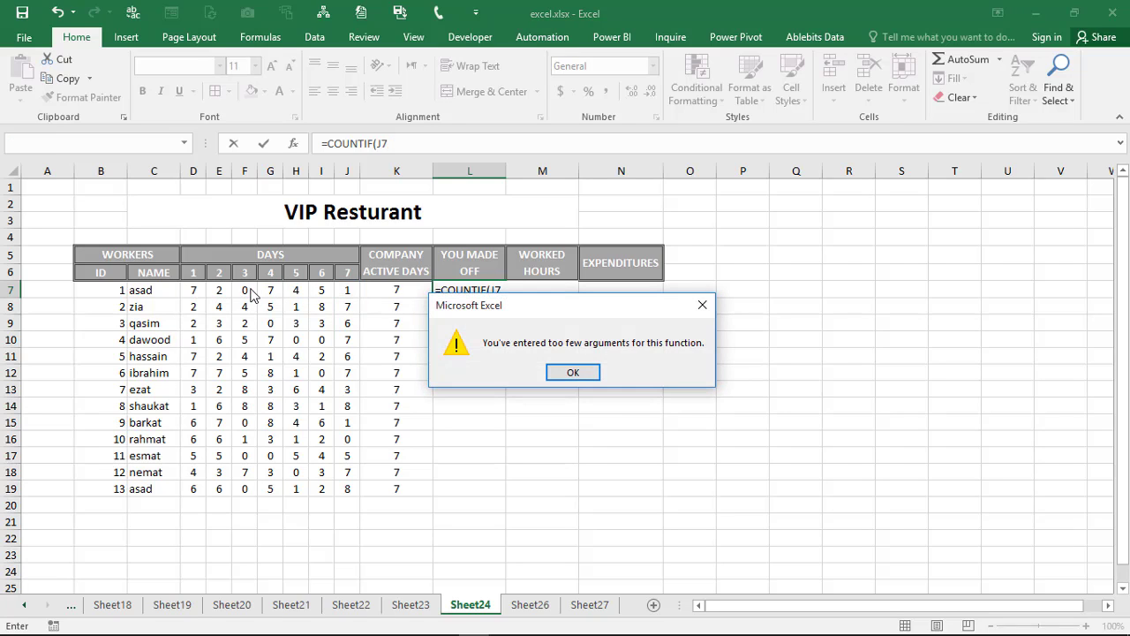
click(571, 372)
key(BackSpace)
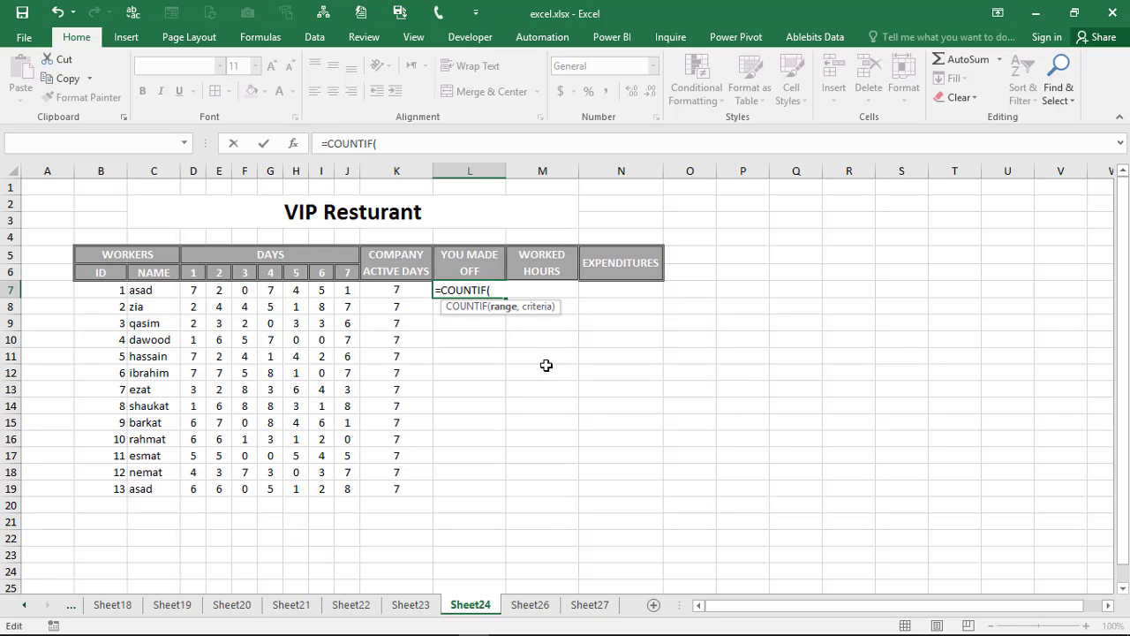
drag(201, 295, 340, 291)
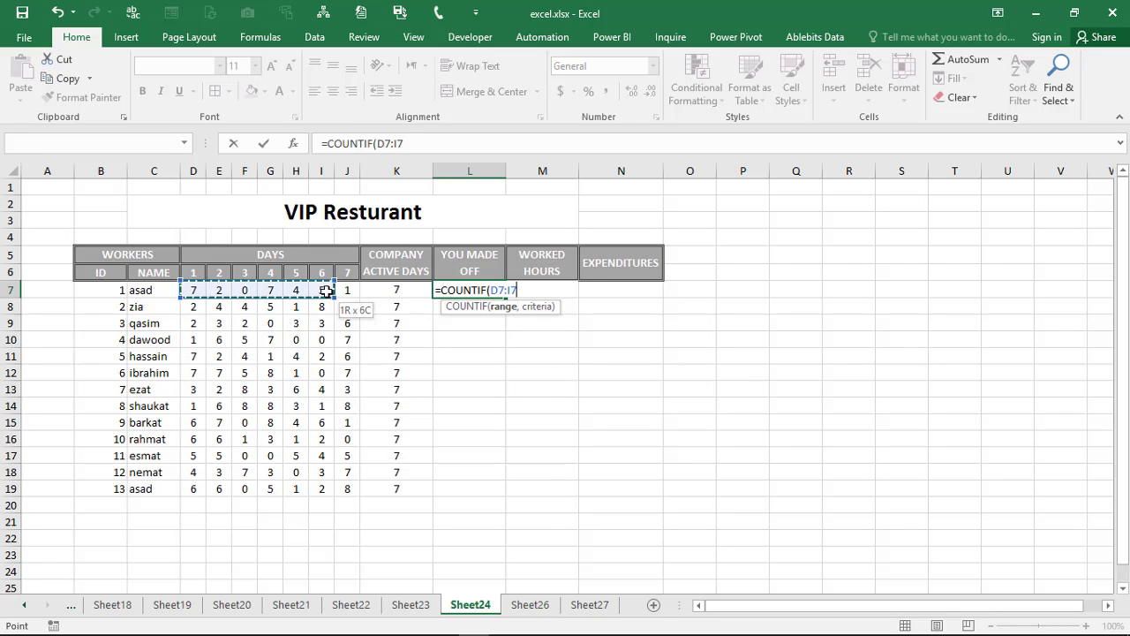
text(,"=)
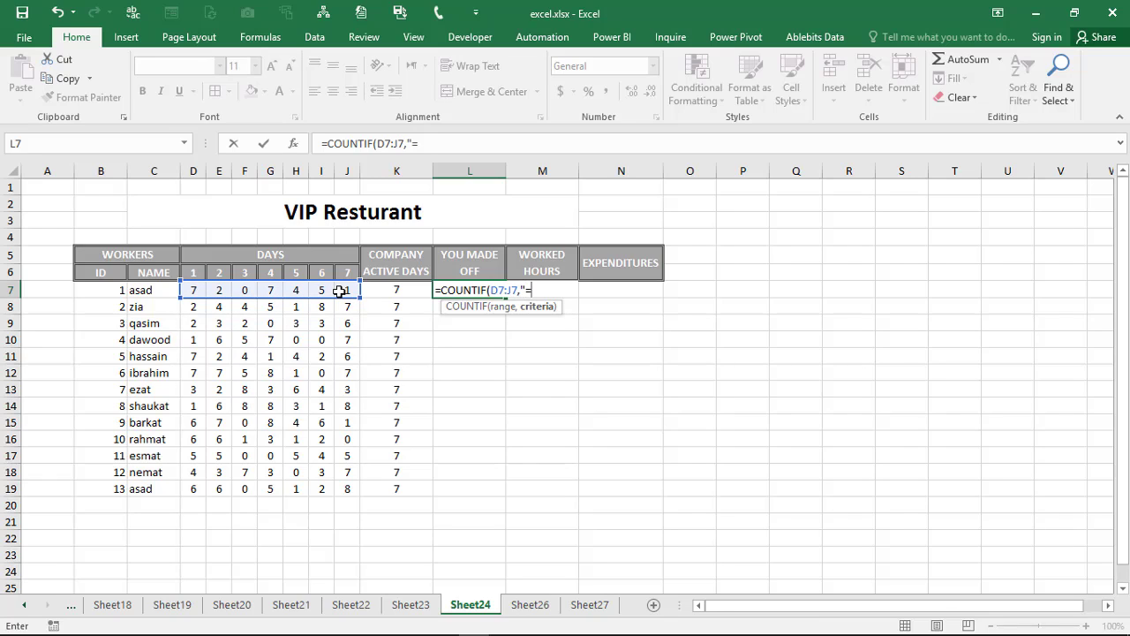
text(0)
key(Return)
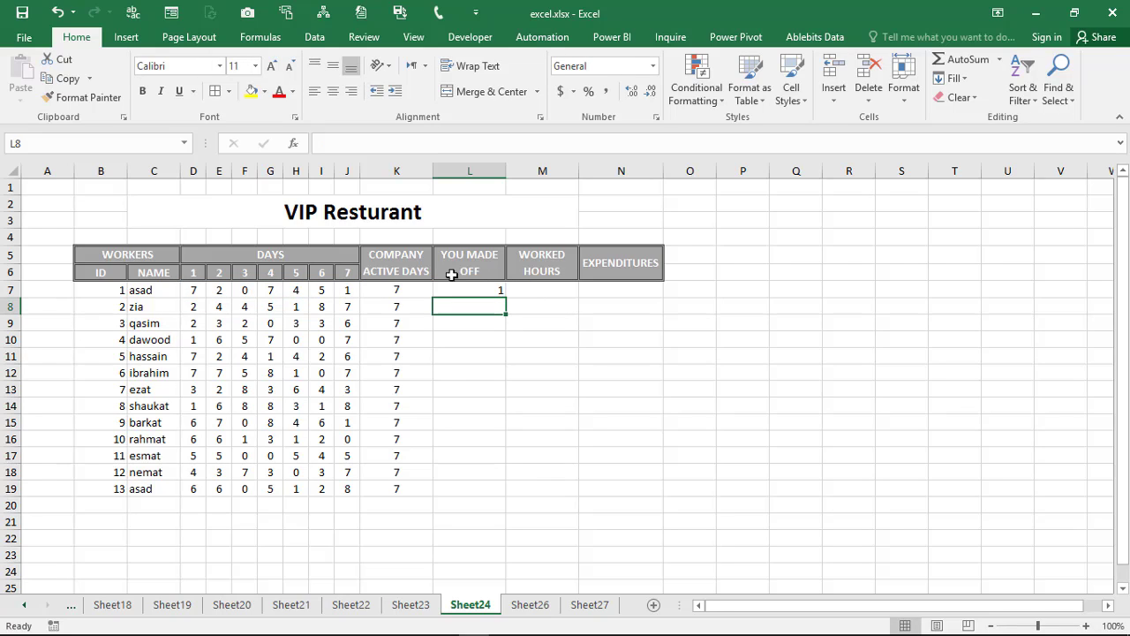
Fill the off-days formula down to L19 and centre L7:L19
click(483, 288)
drag(483, 288, 505, 296)
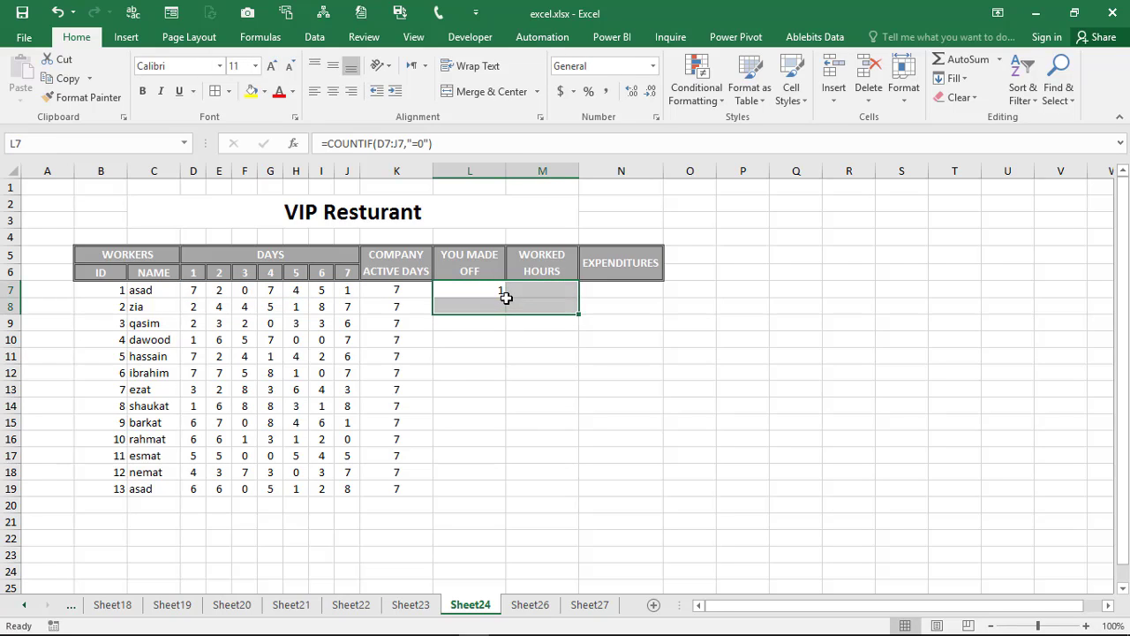
double_click(508, 298)
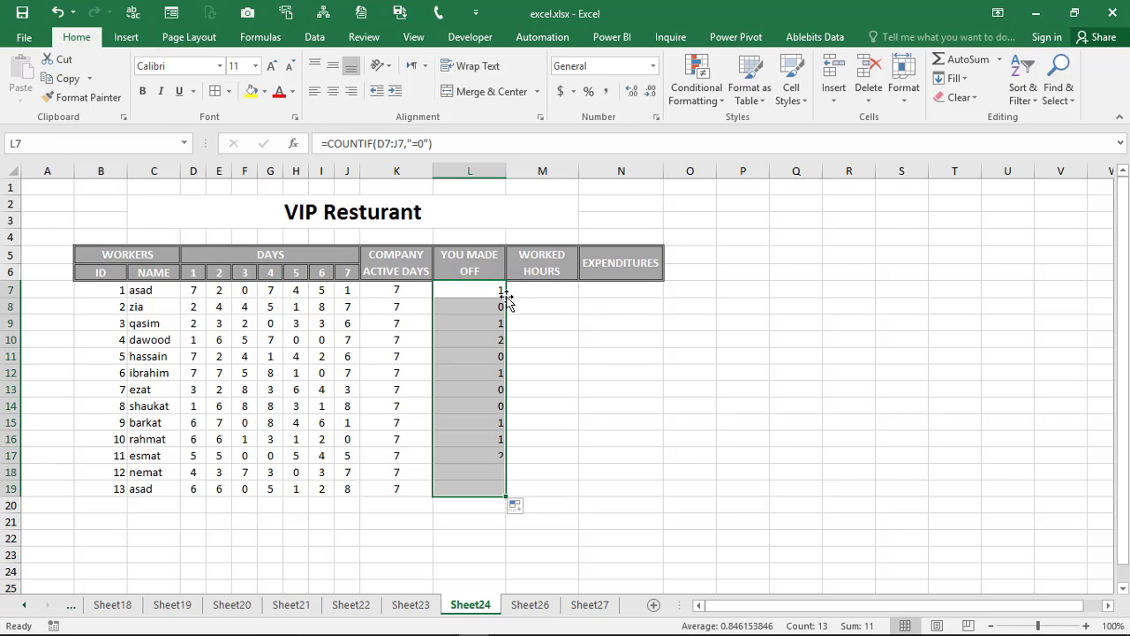
click(489, 343)
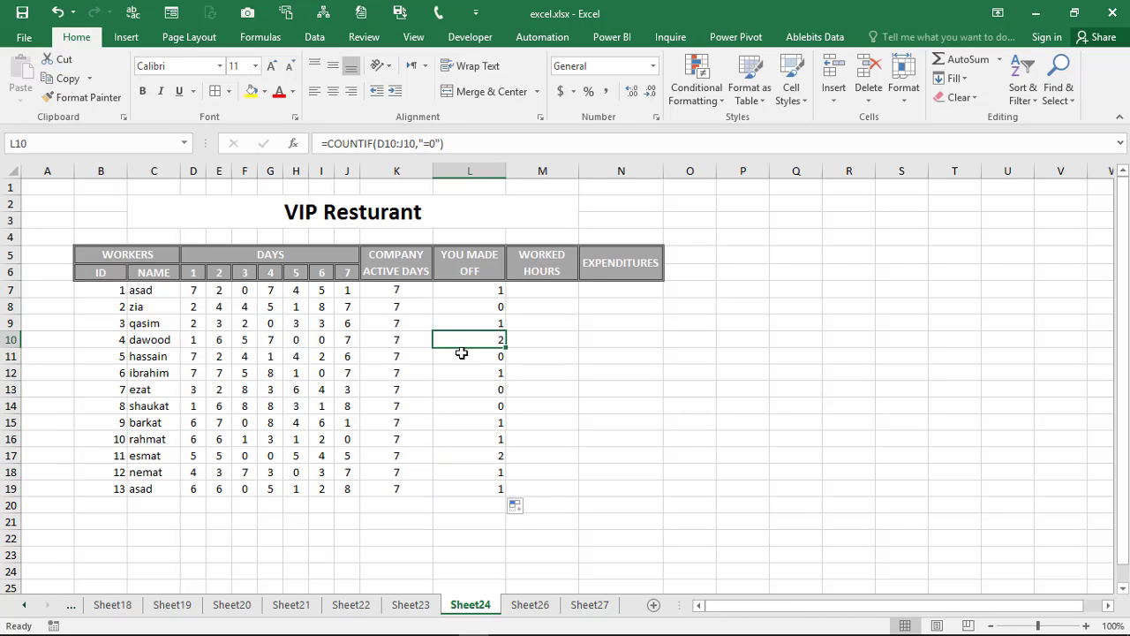
click(471, 293)
key(ctrl+shift+Down)
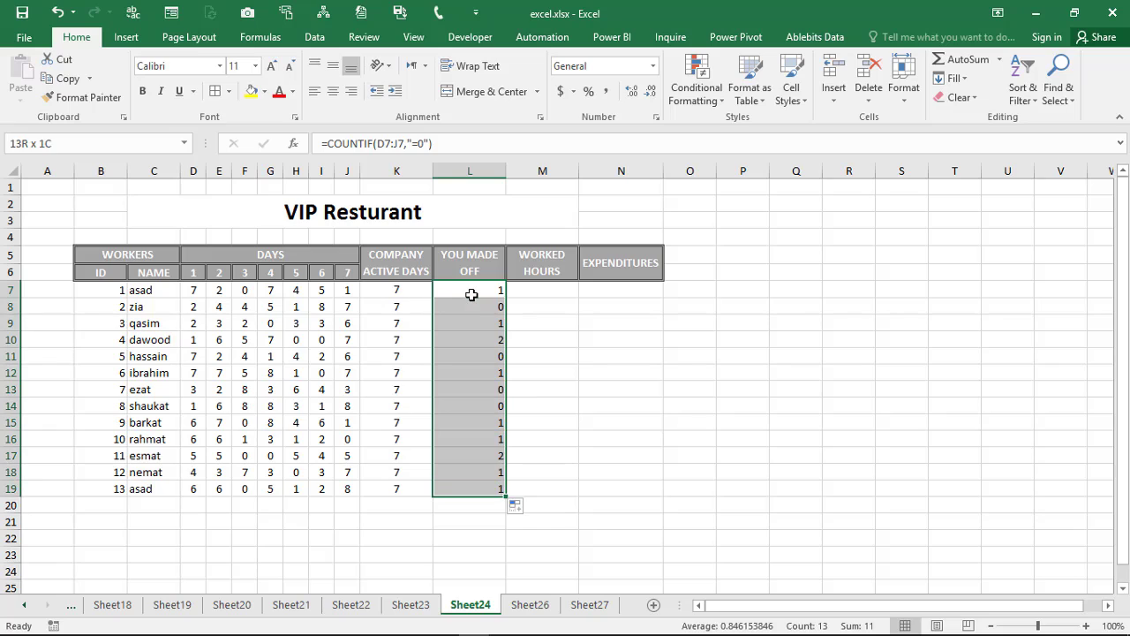
click(335, 93)
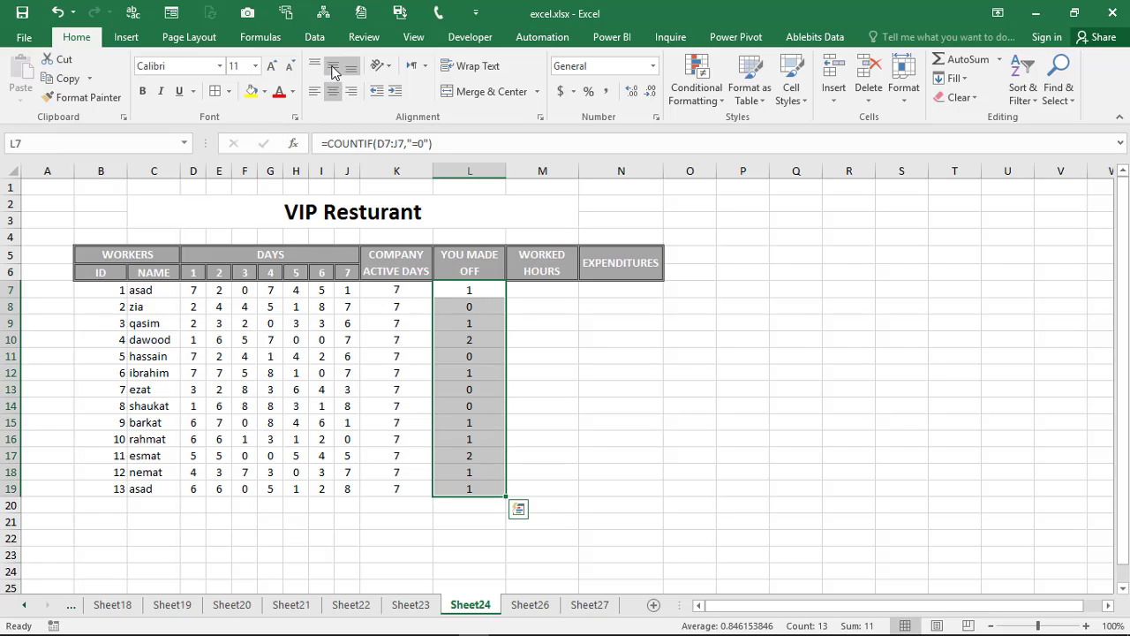
Total asad's hours with =SUM(D7:J7) in M7 and fill it down to M19
click(549, 293)
text(=)
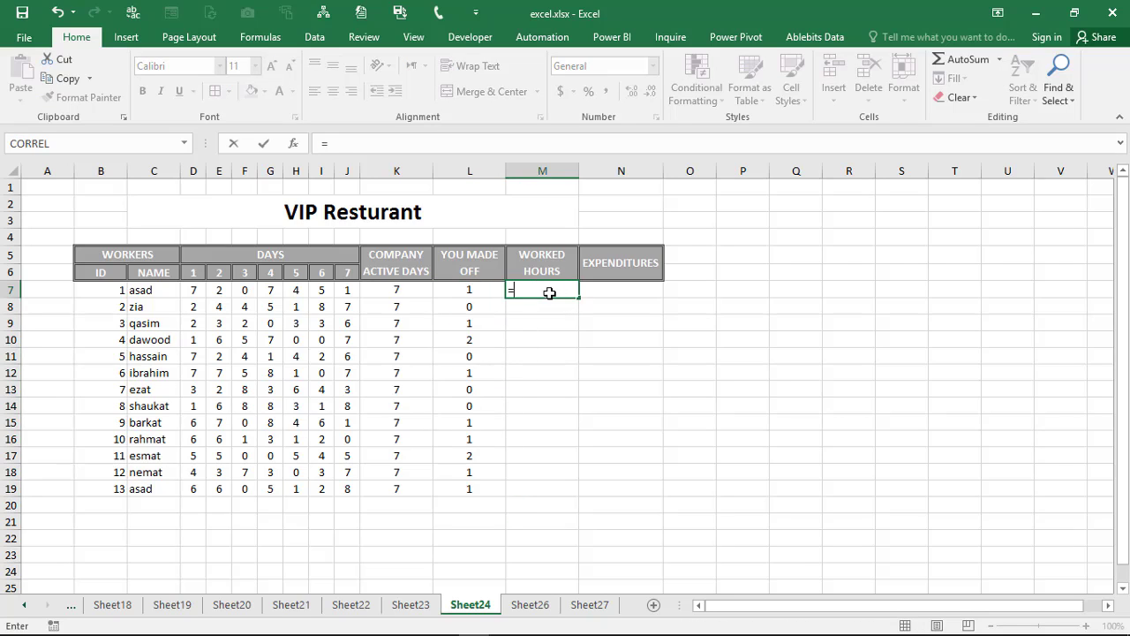
text(sum)
key(Tab)
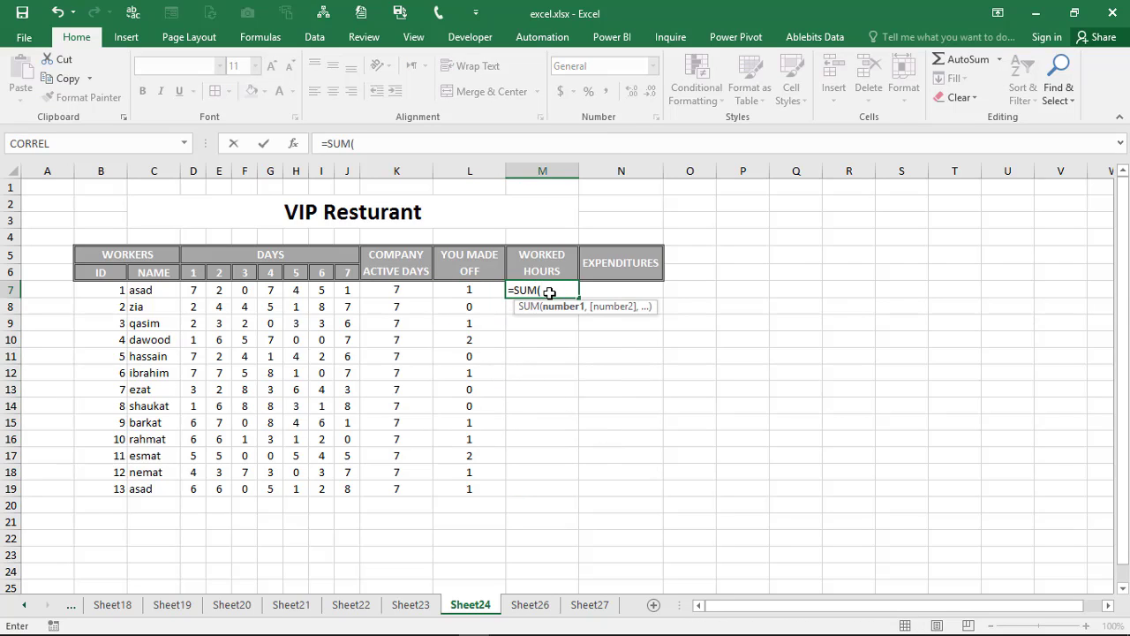
drag(192, 290, 344, 294)
key(Return)
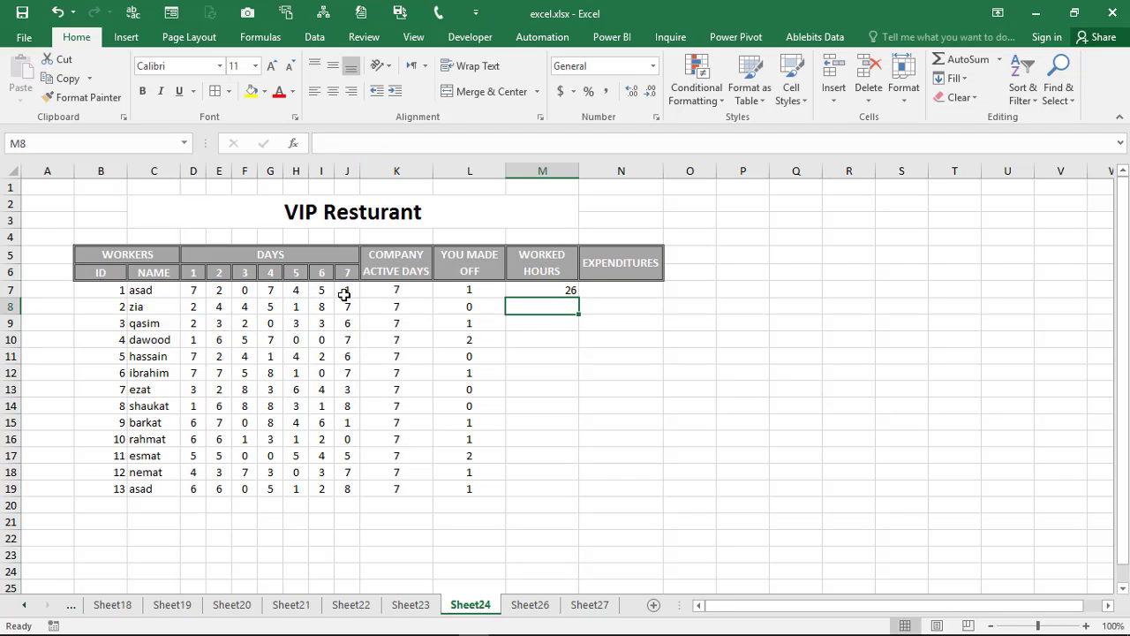
click(545, 290)
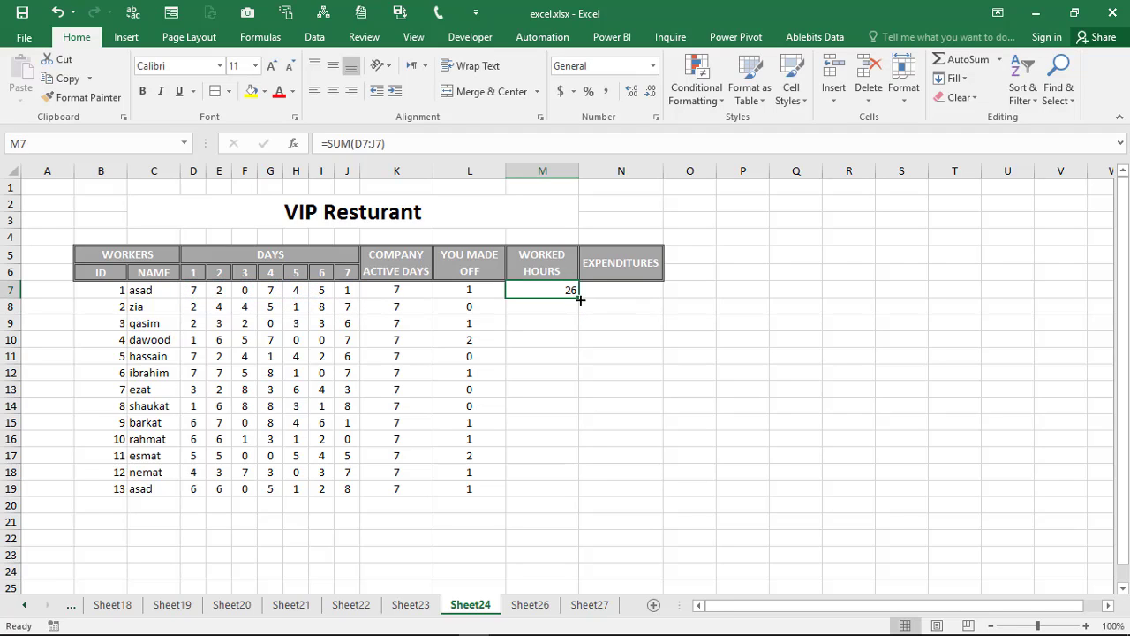
double_click(578, 299)
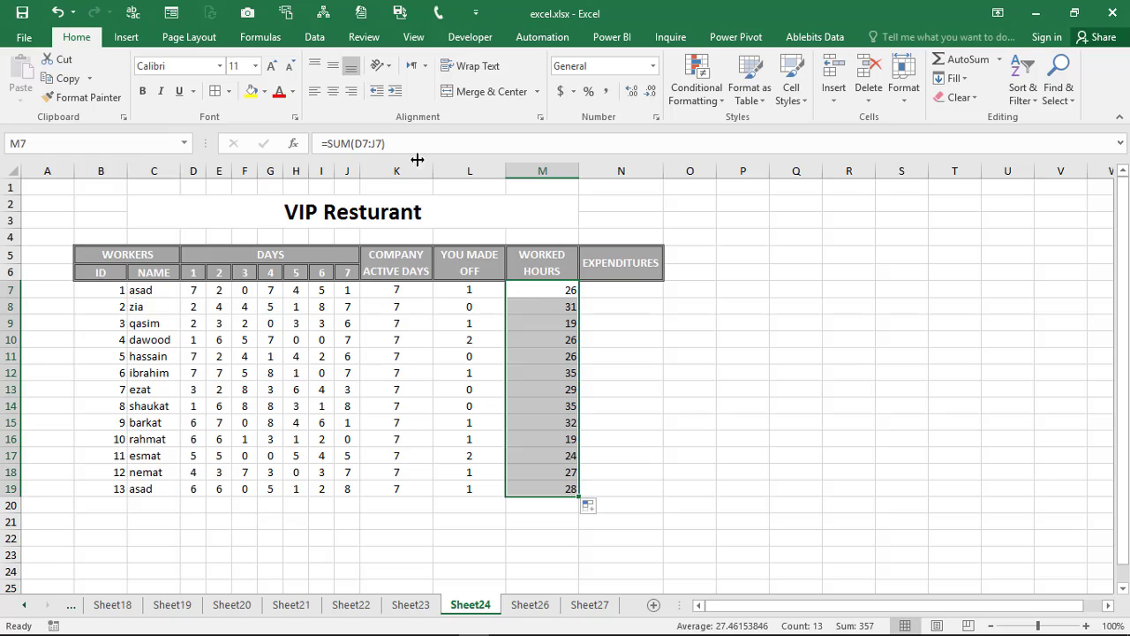
Fill the EXPENDITURES cells with random amounts from =RANDBETWEEN(10,150)
click(622, 288)
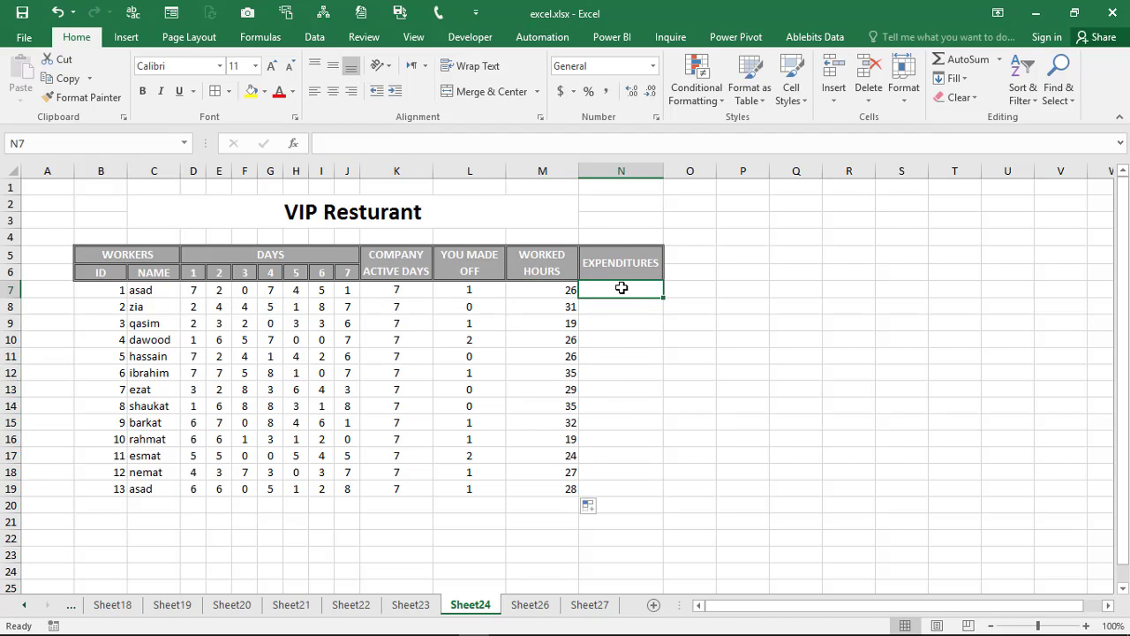
key(shift+Down)
key(shift+Down)
key(shift+Down)
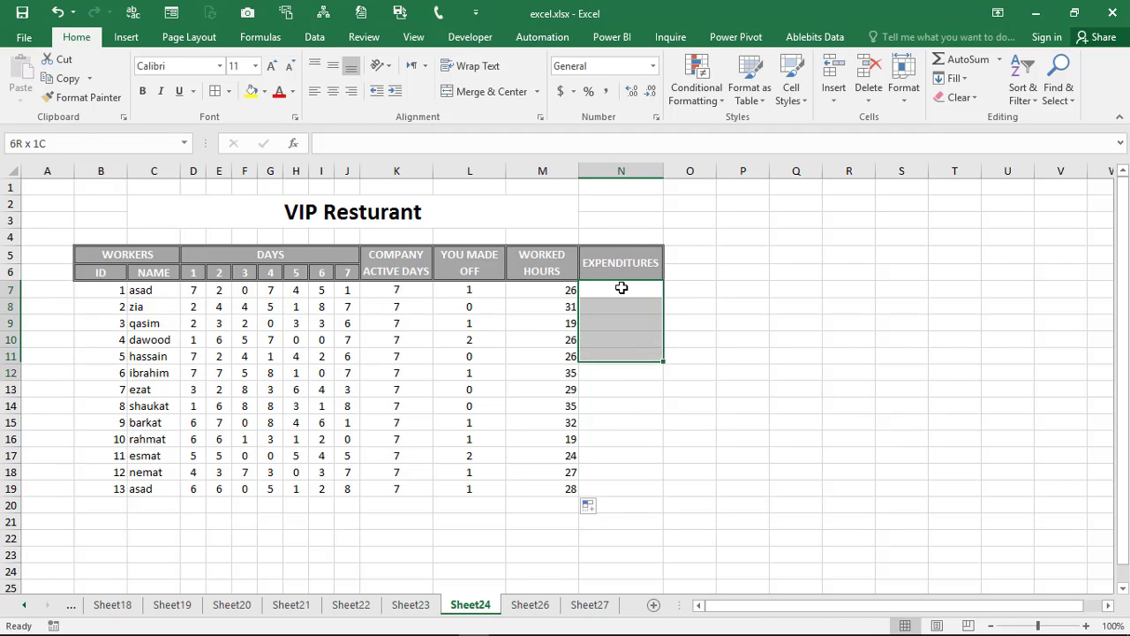
key(shift+Down)
key(shift+Down)
key(shift+Down)
key(shift+Down)
key(shift+Down)
key(shift+Down)
key(shift+Down)
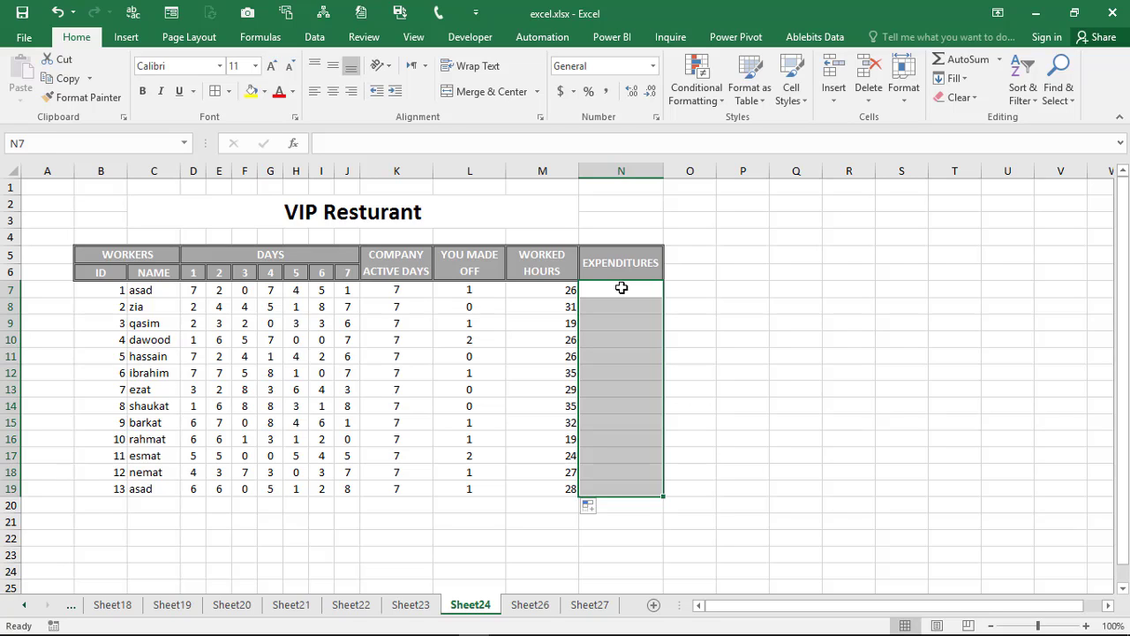
text(=rand)
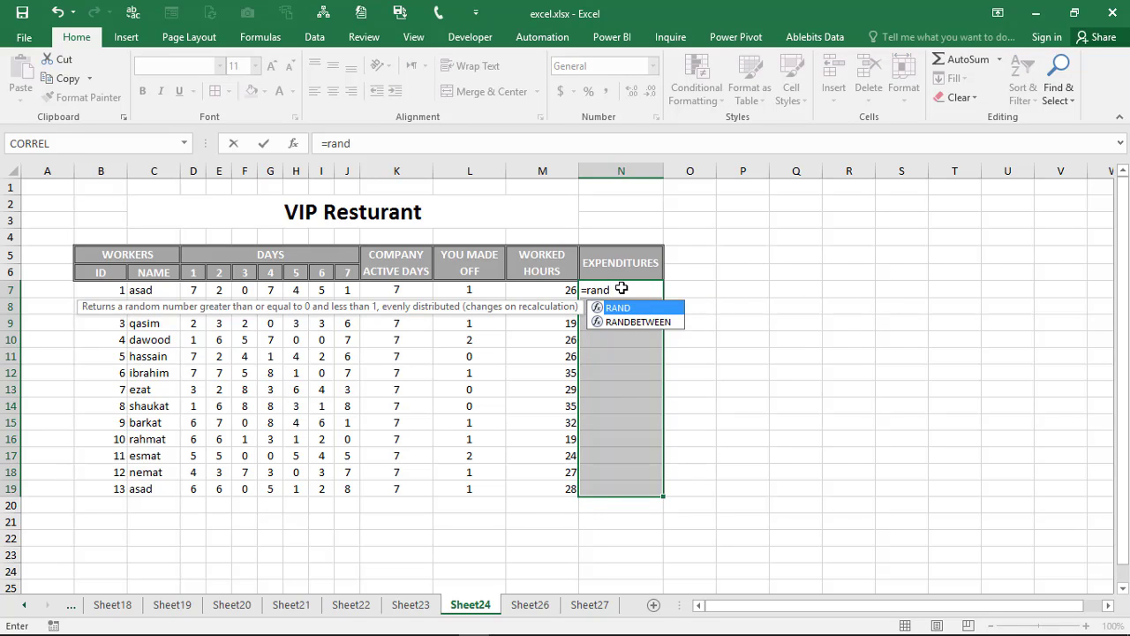
key(Down)
key(Tab)
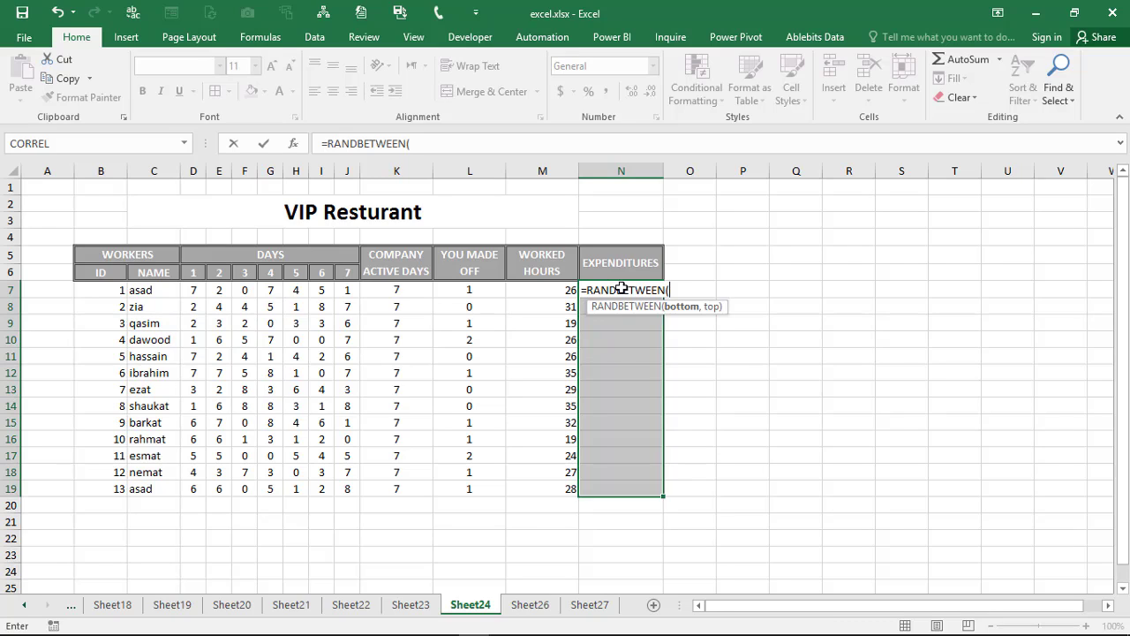
text(10,1)
text(50)
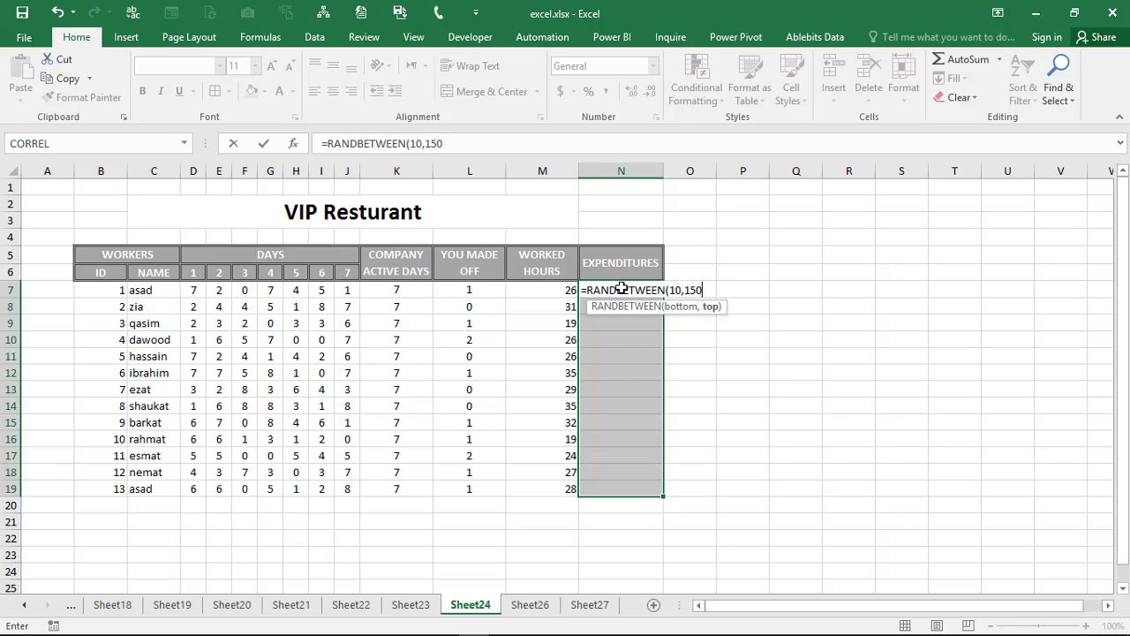
text())
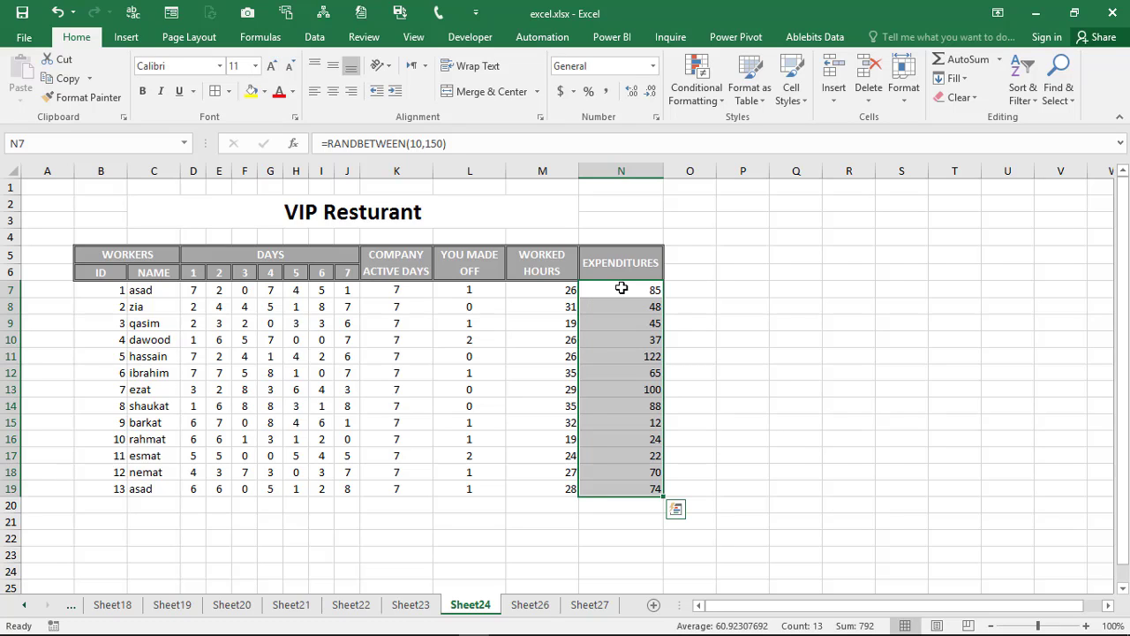
Freeze the expenditures as fixed values and centre them alongside WORKED HOURS
key(ctrl+c)
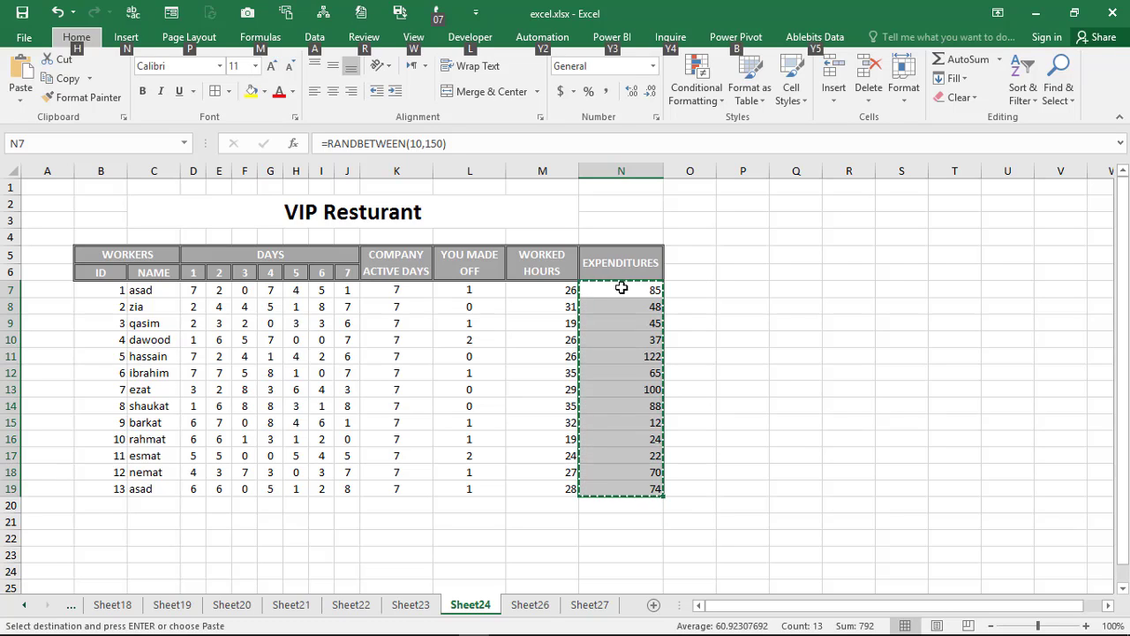
key(alt+h)
key(v)
key(v)
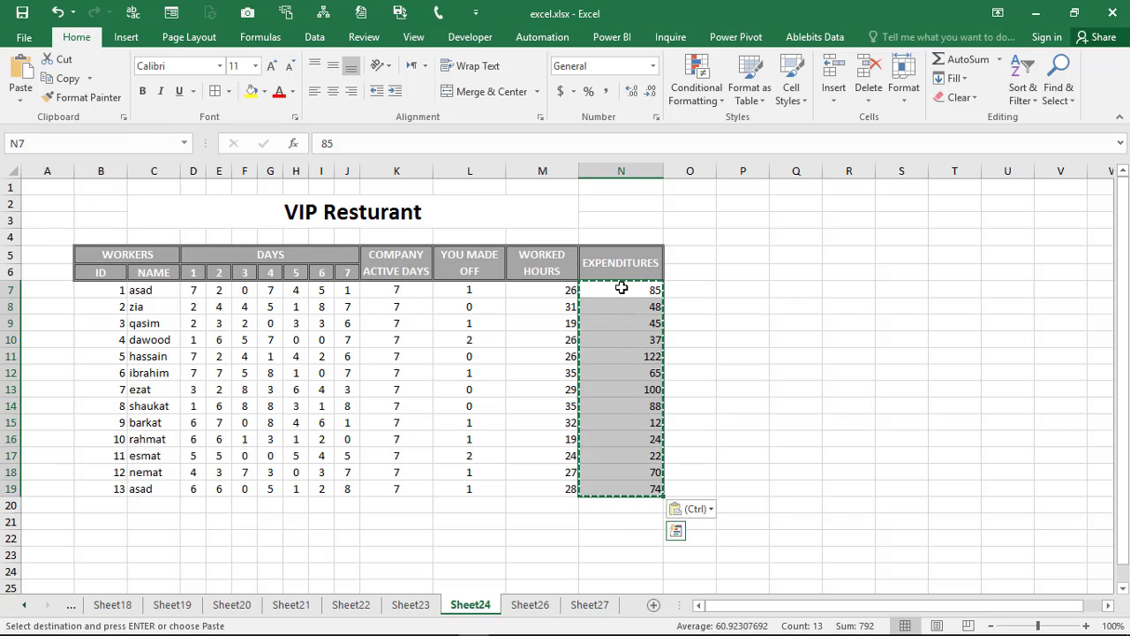
key(shift+Left)
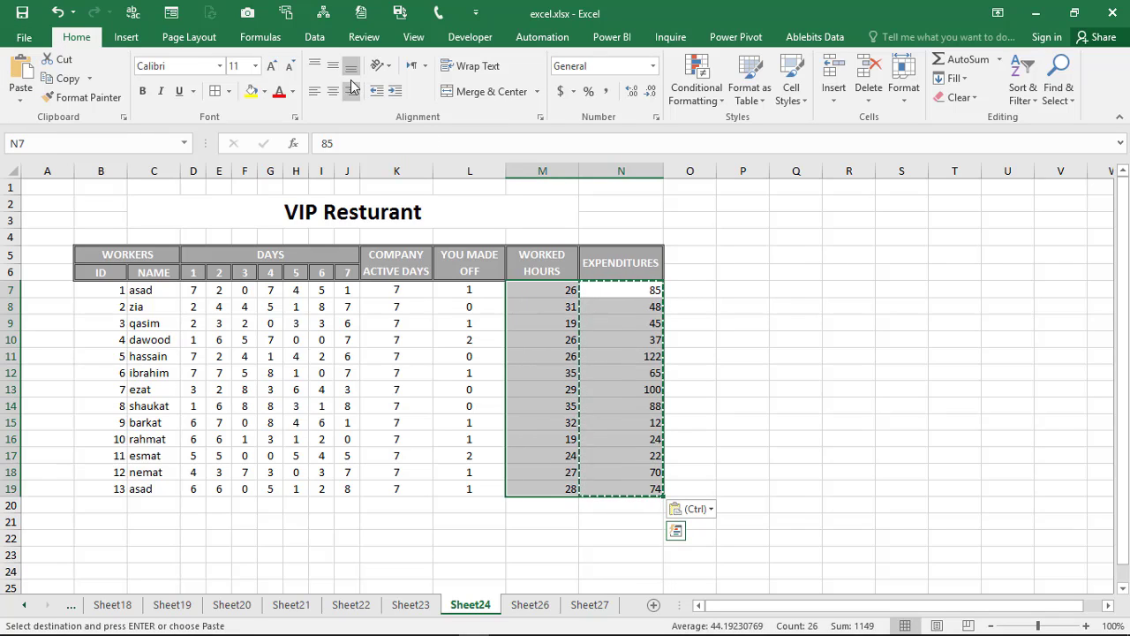
click(336, 94)
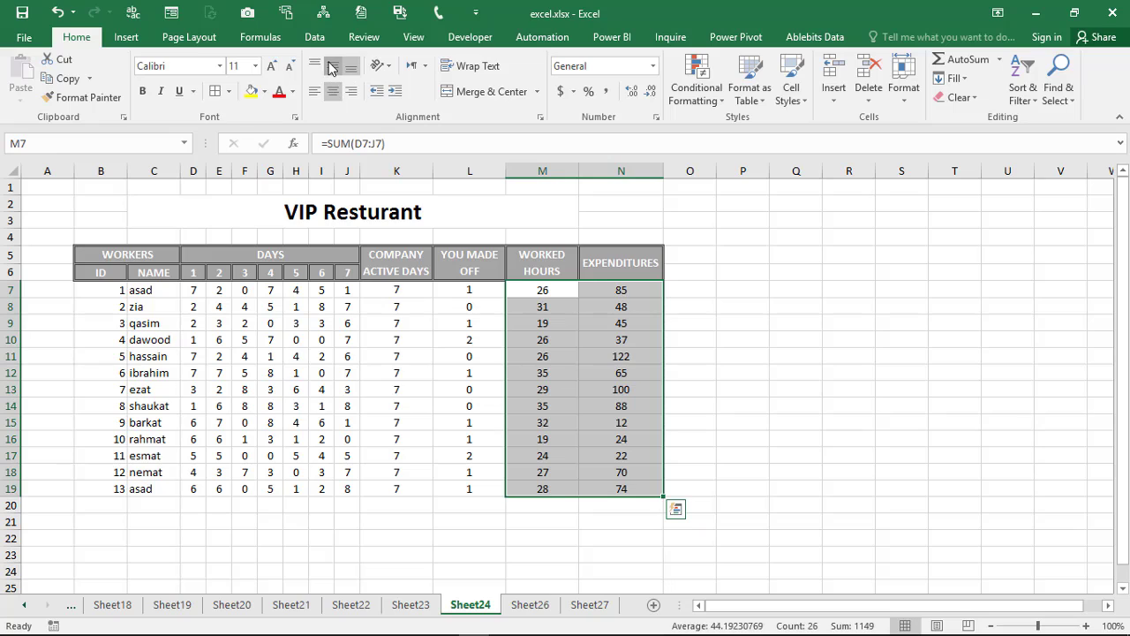
click(731, 402)
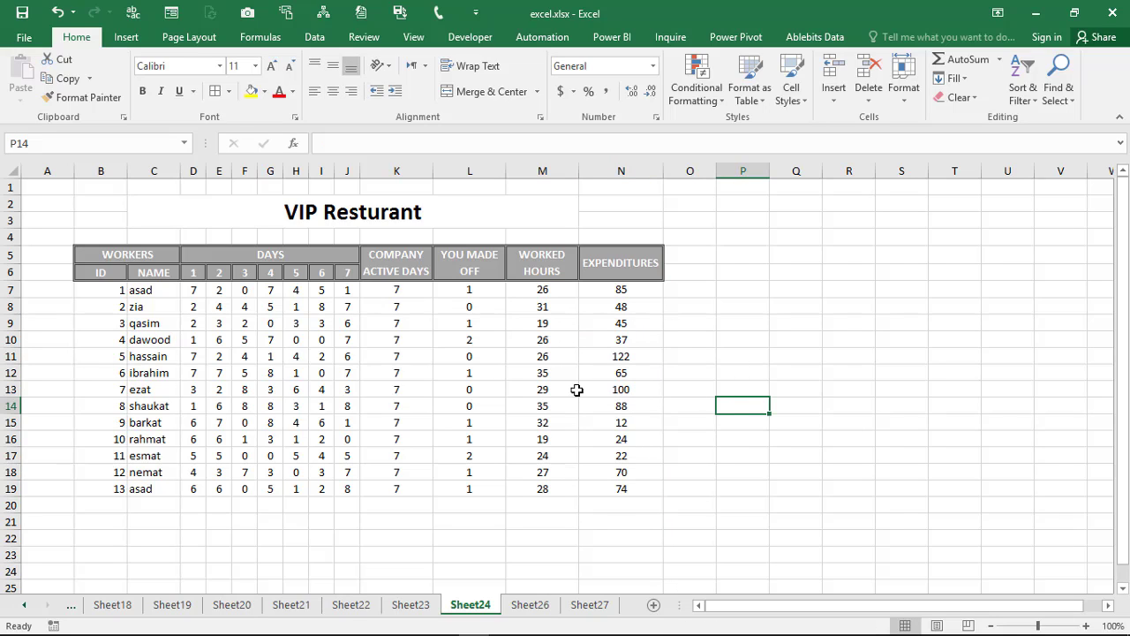
click(109, 293)
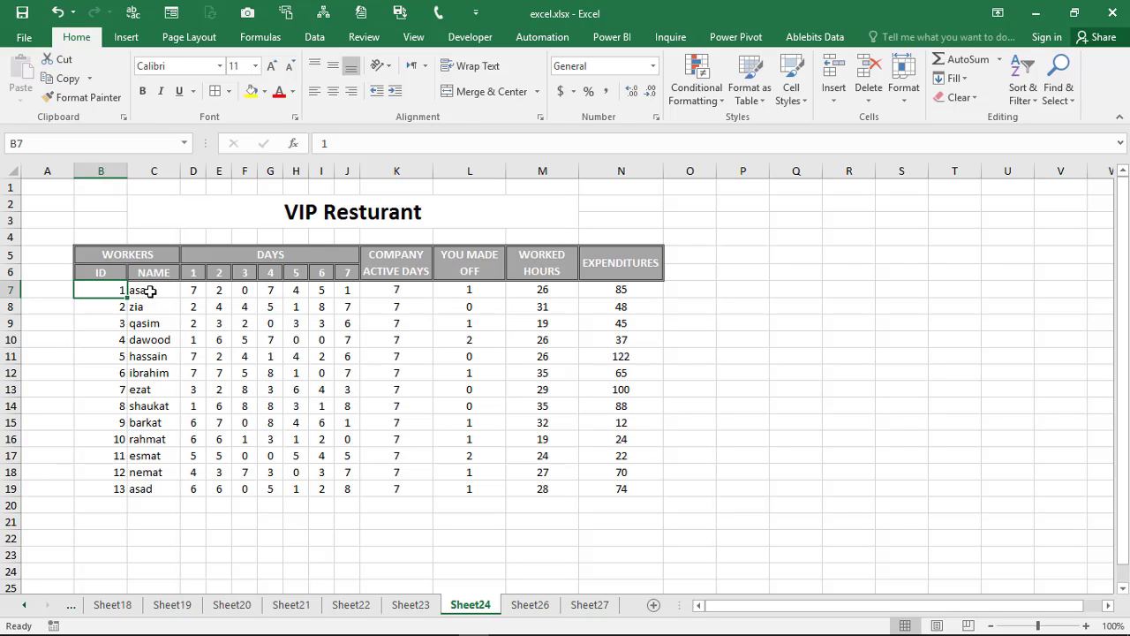
click(151, 291)
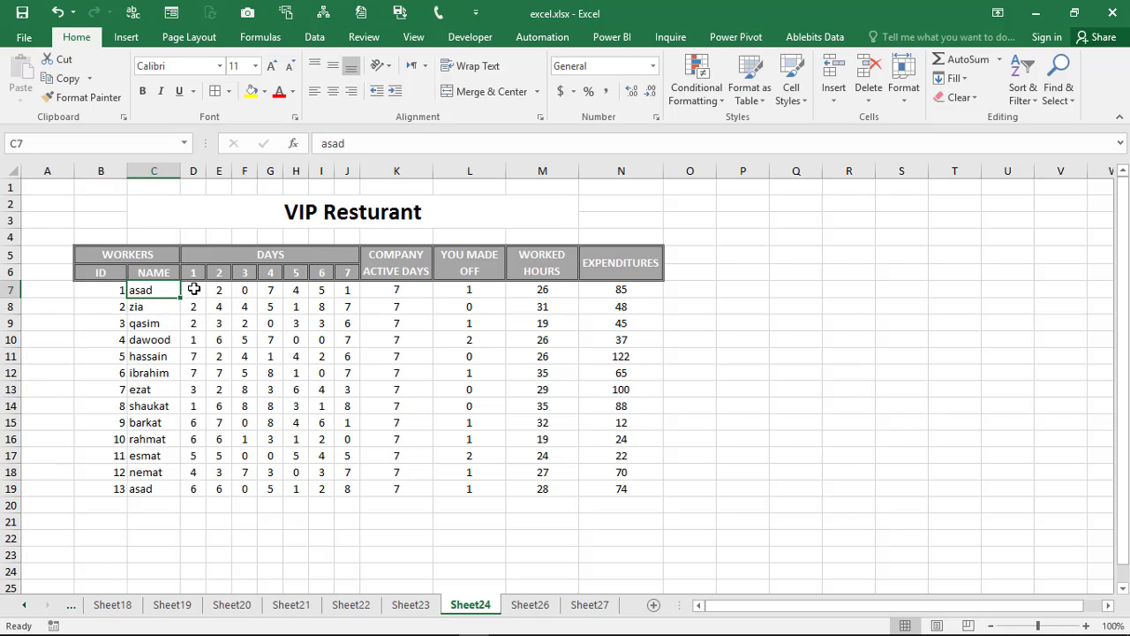
click(350, 292)
click(398, 293)
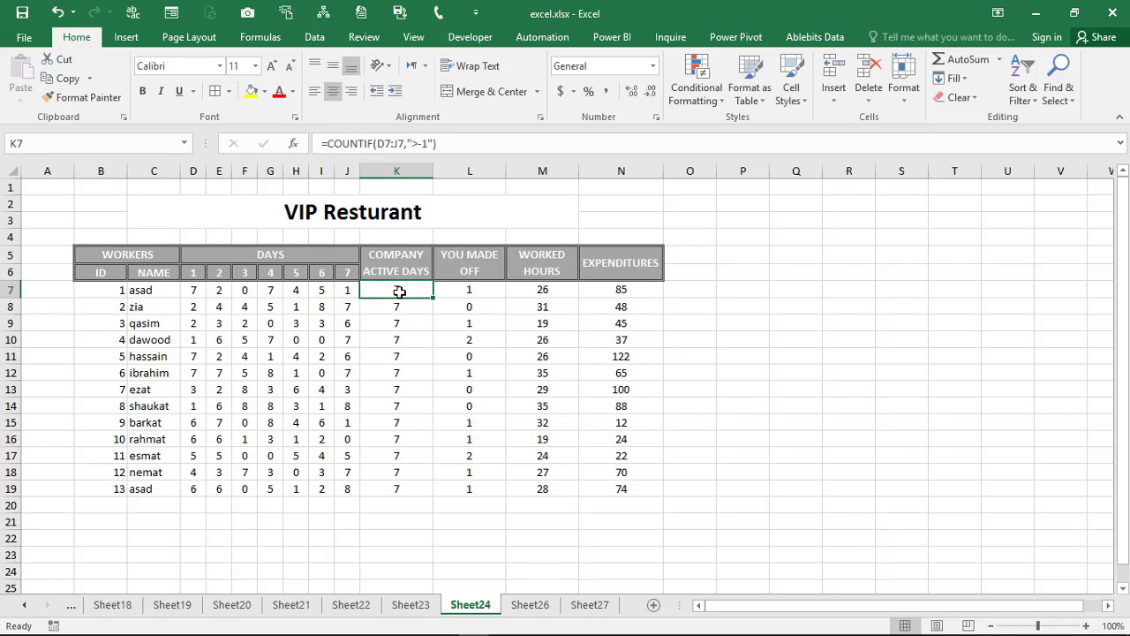
click(482, 293)
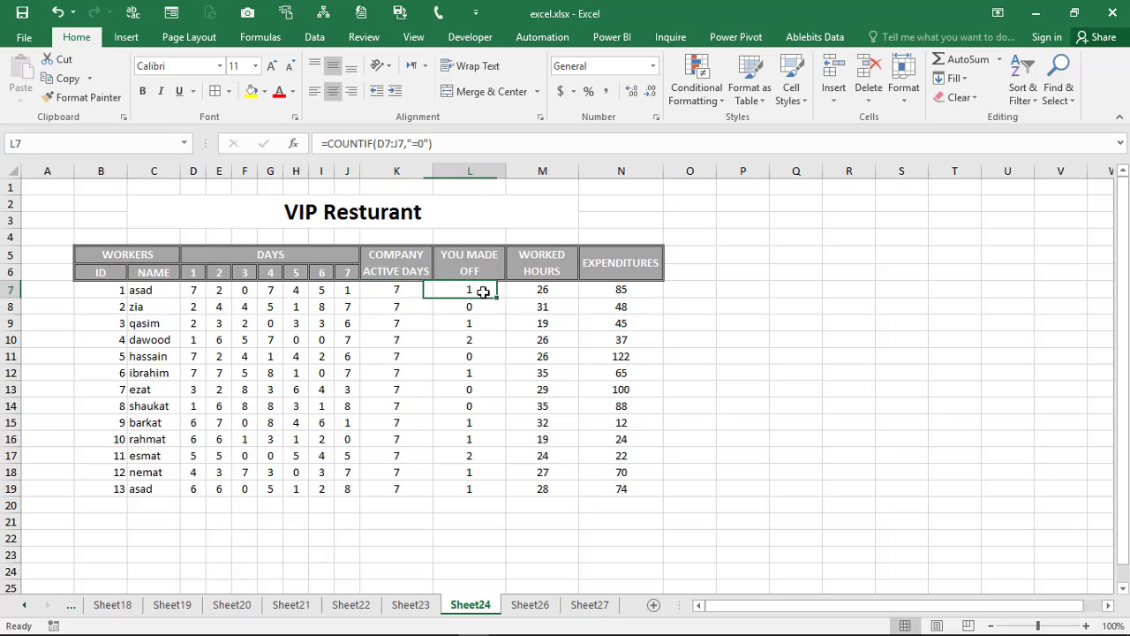
click(544, 290)
click(631, 283)
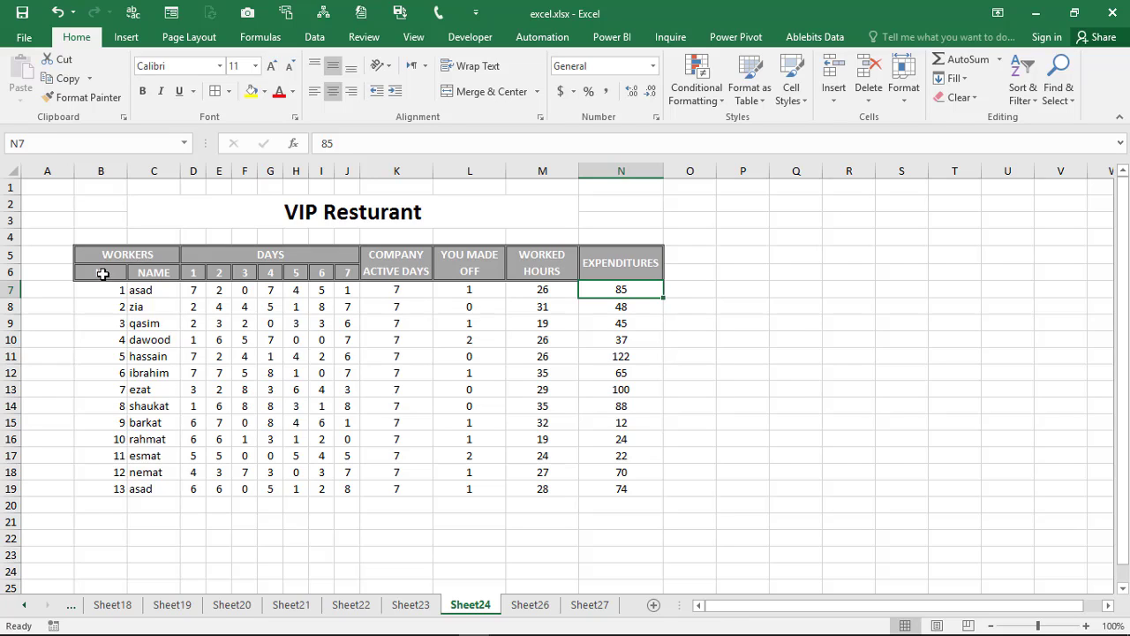
Copy the ID and NAME columns B6:C19 to P6
mouse_move(101, 272)
mouse_down()
mouse_move(140, 451)
mouse_move(133, 489)
mouse_up()
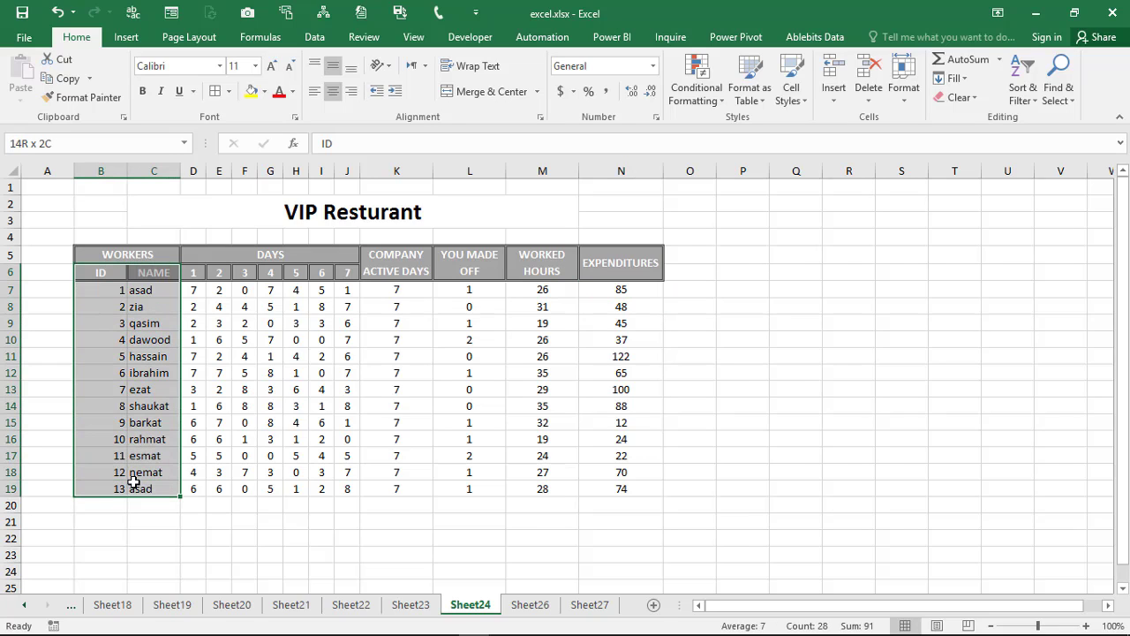
key(ctrl+c)
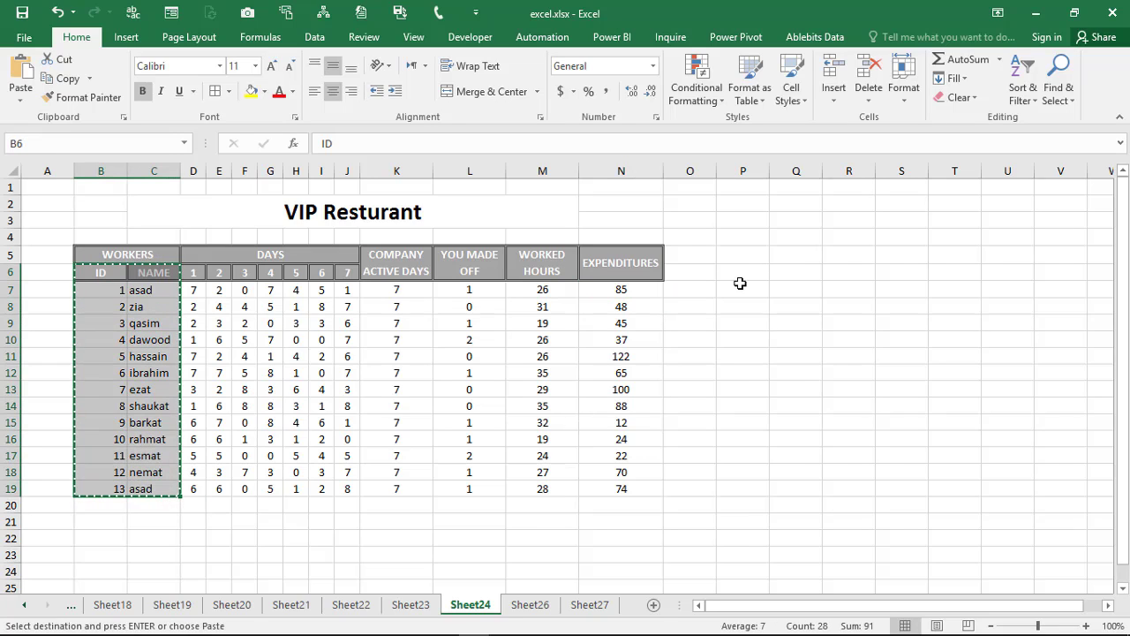
click(741, 274)
key(ctrl+v)
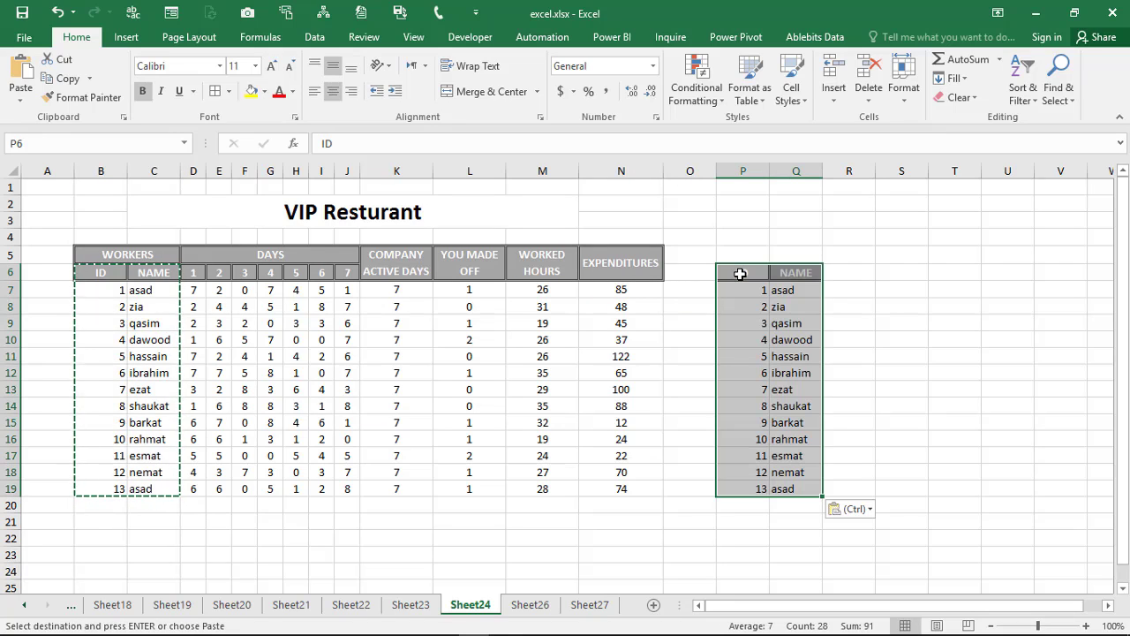
Add the headers Post, Salary/Hour and Total Hours in R6:T6
click(859, 271)
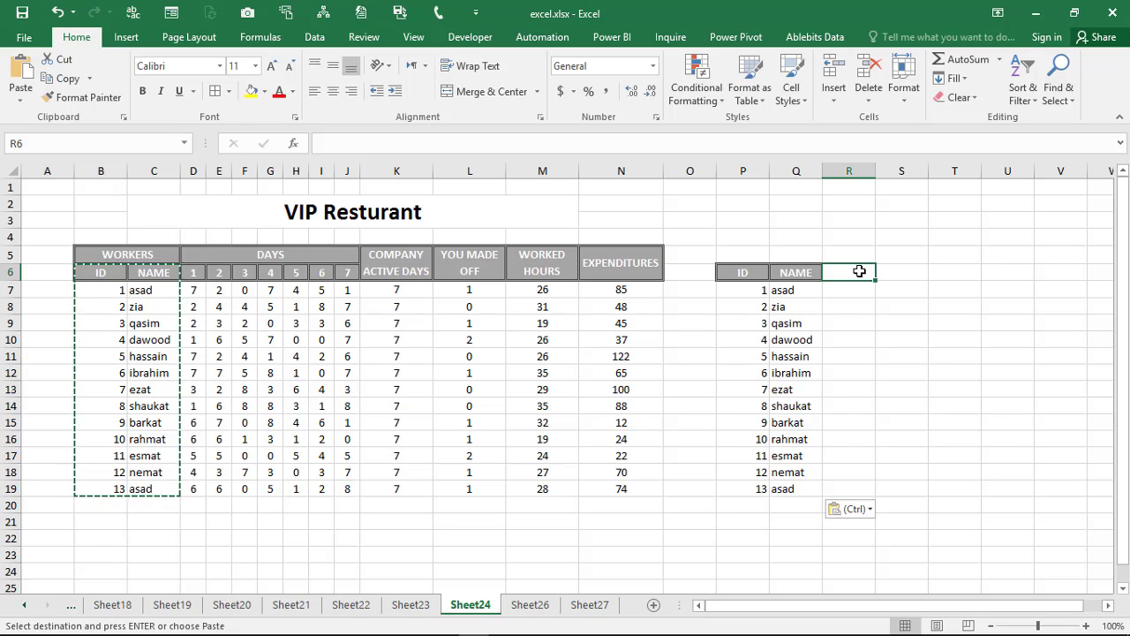
click(846, 354)
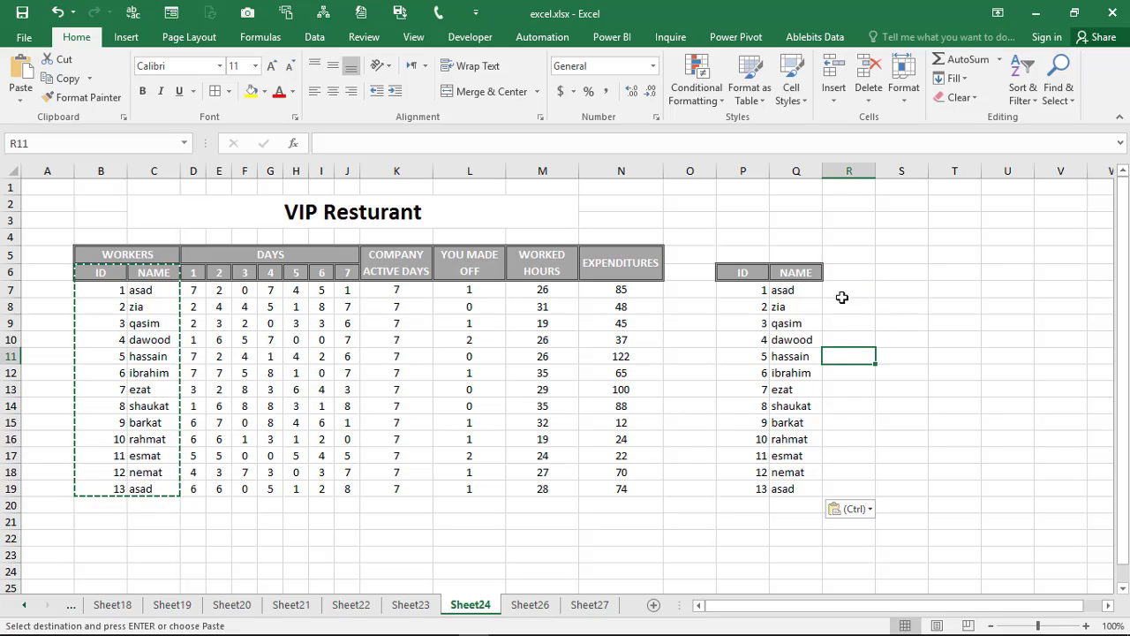
key(Up)
key(Up)
key(Up)
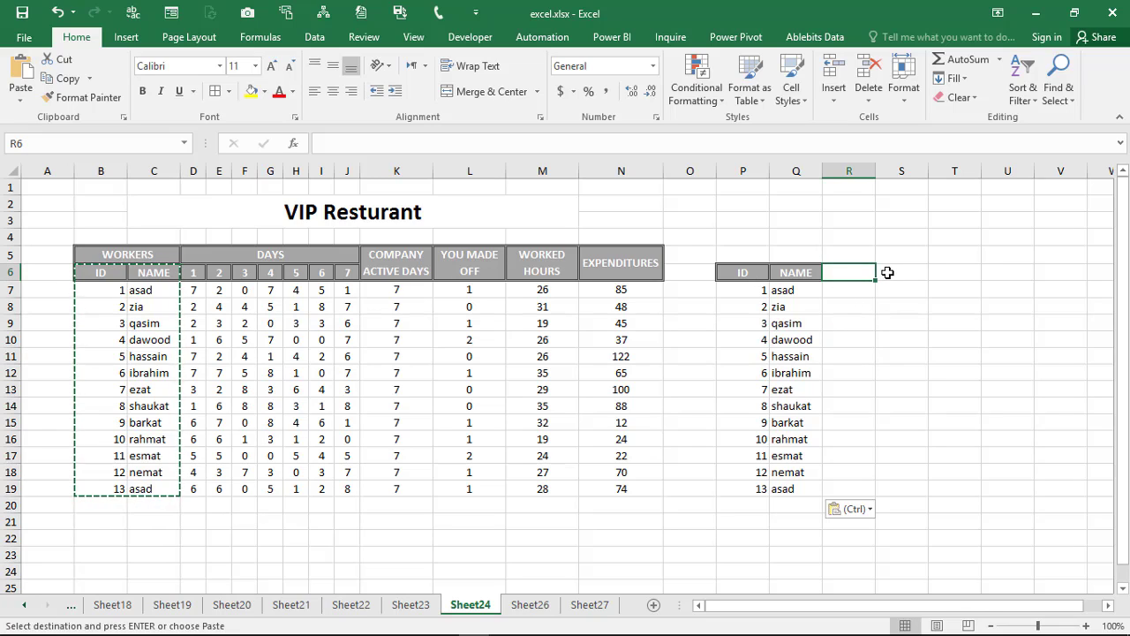
text(Post)
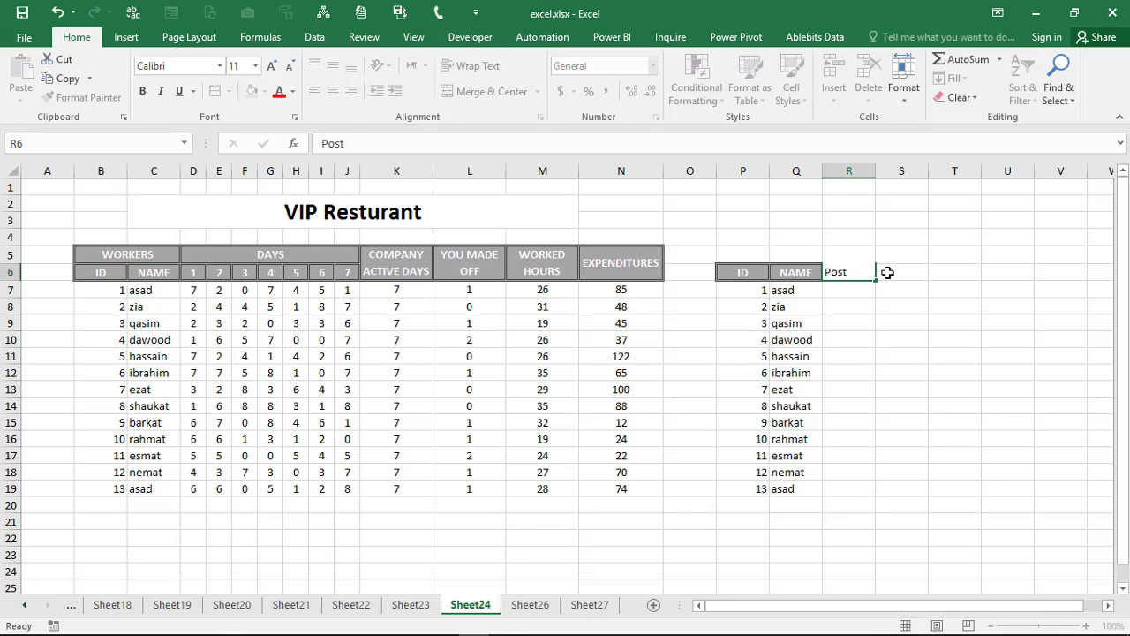
key(Tab)
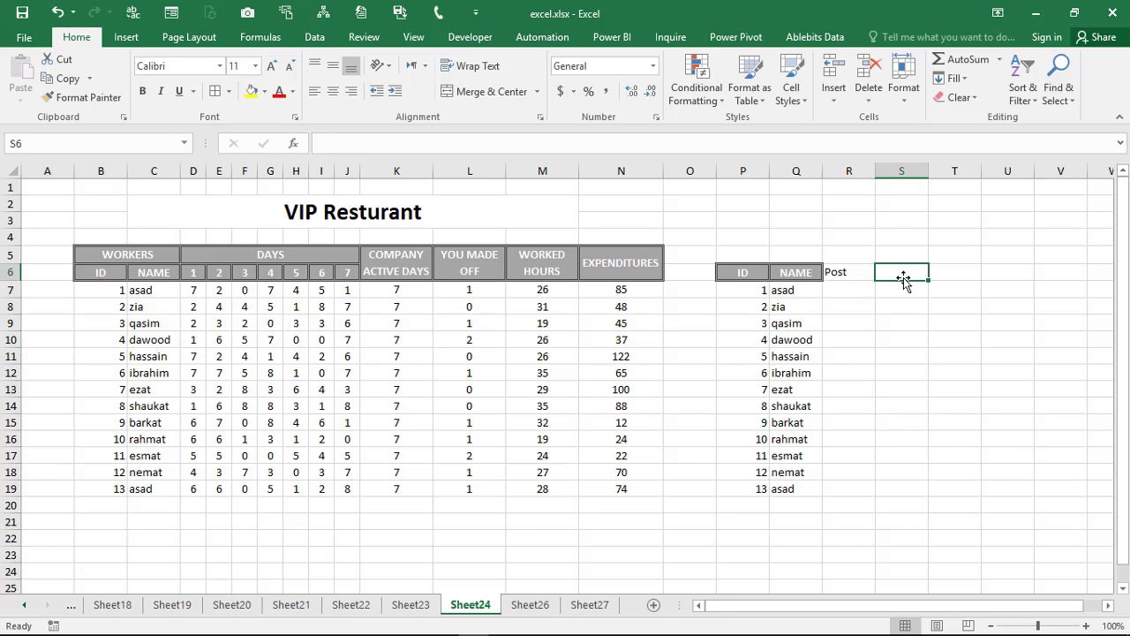
text(Salary/)
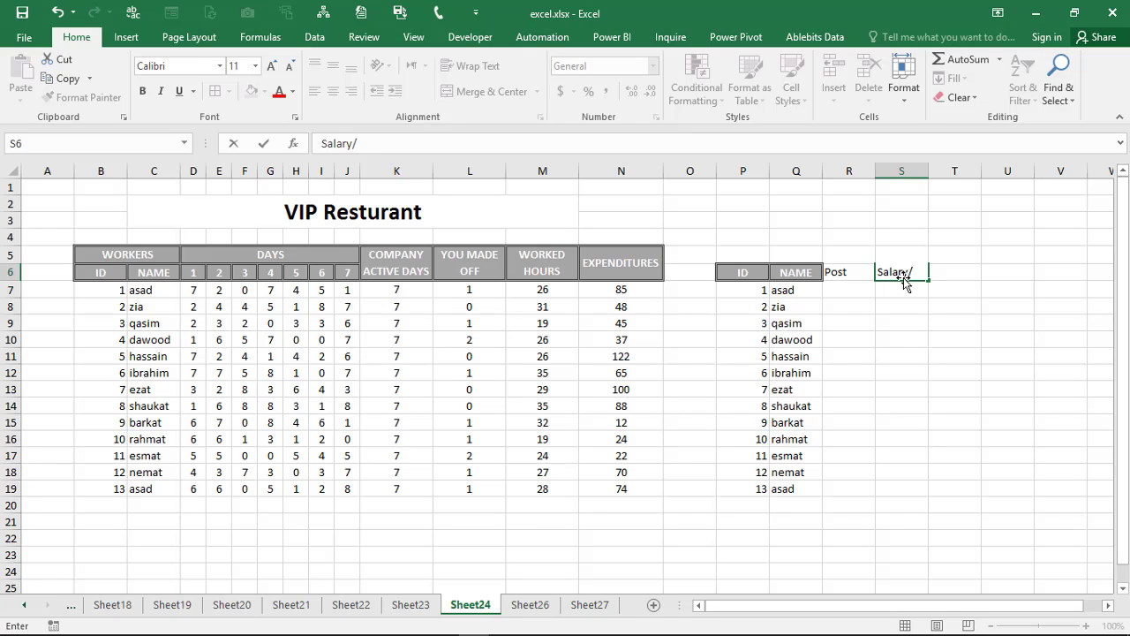
text(Hour)
key(Return)
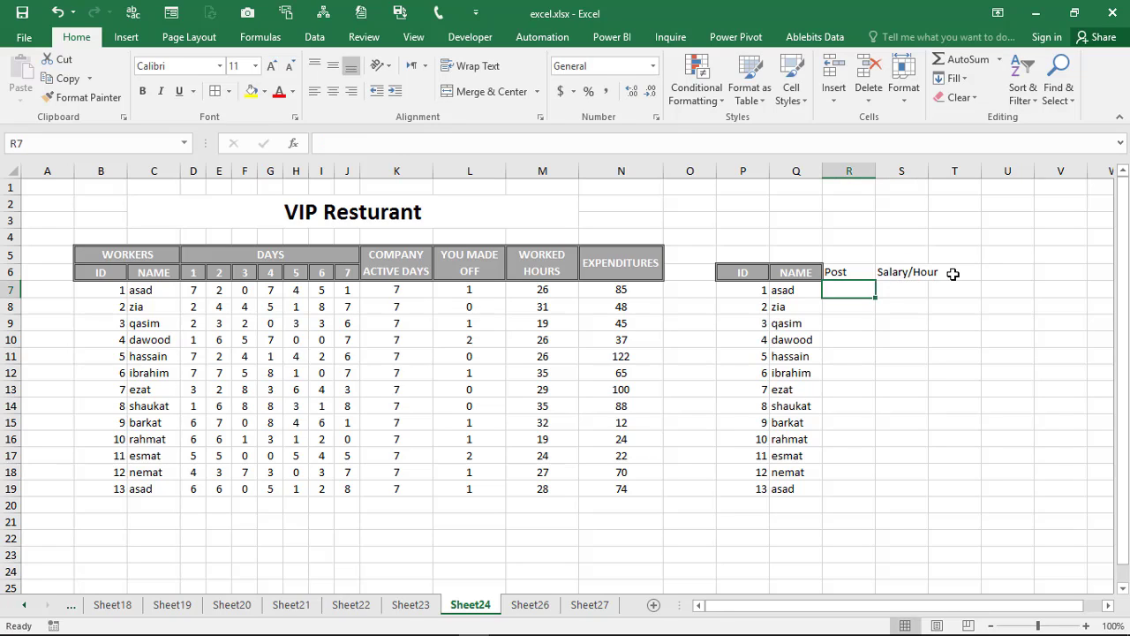
click(954, 274)
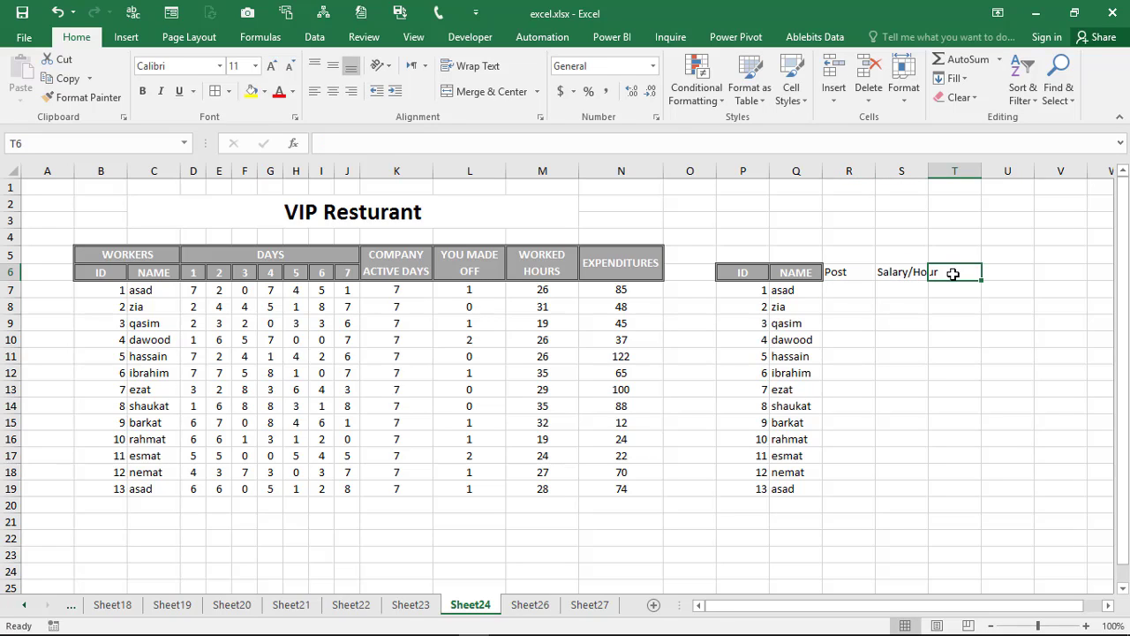
text(Total)
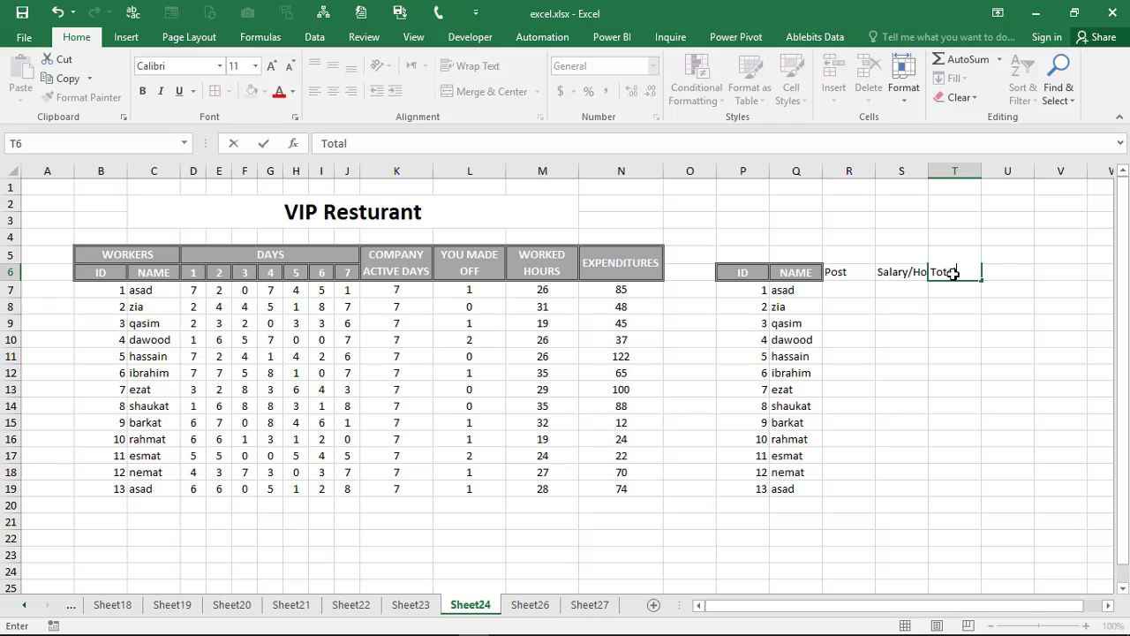
text( Hour)
text(s)
key(Tab)
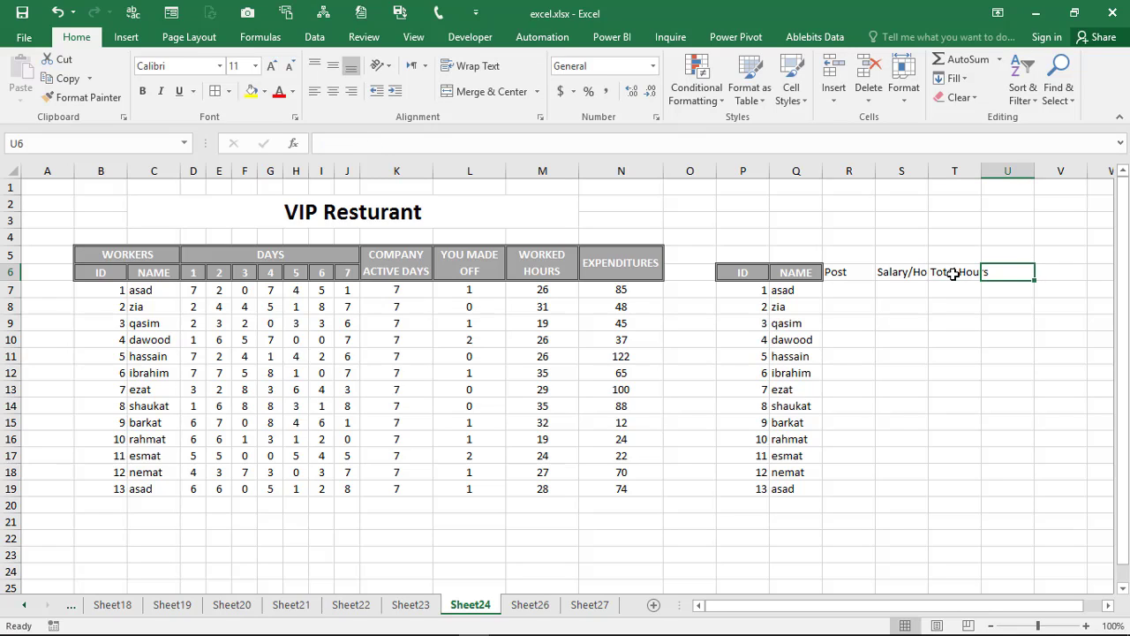
Add the headers Total Salary, expenditure and Net salary in U6:W6
text(Tota)
key(BackSpace)
key(BackSpace)
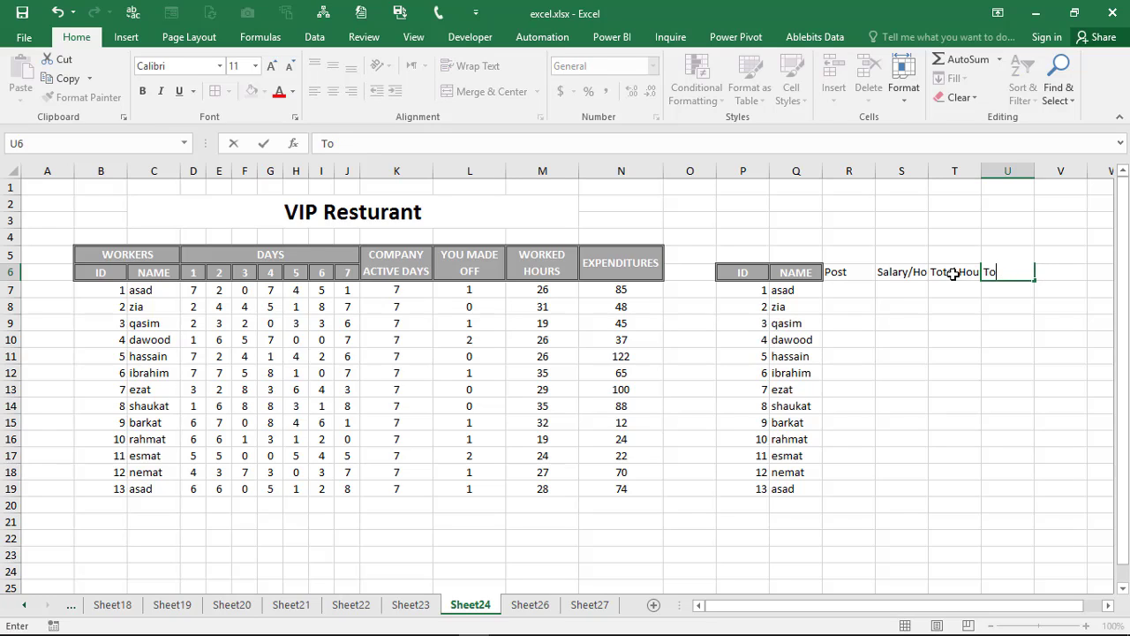
text(otal )
text(Sala)
text(ry)
key(Tab)
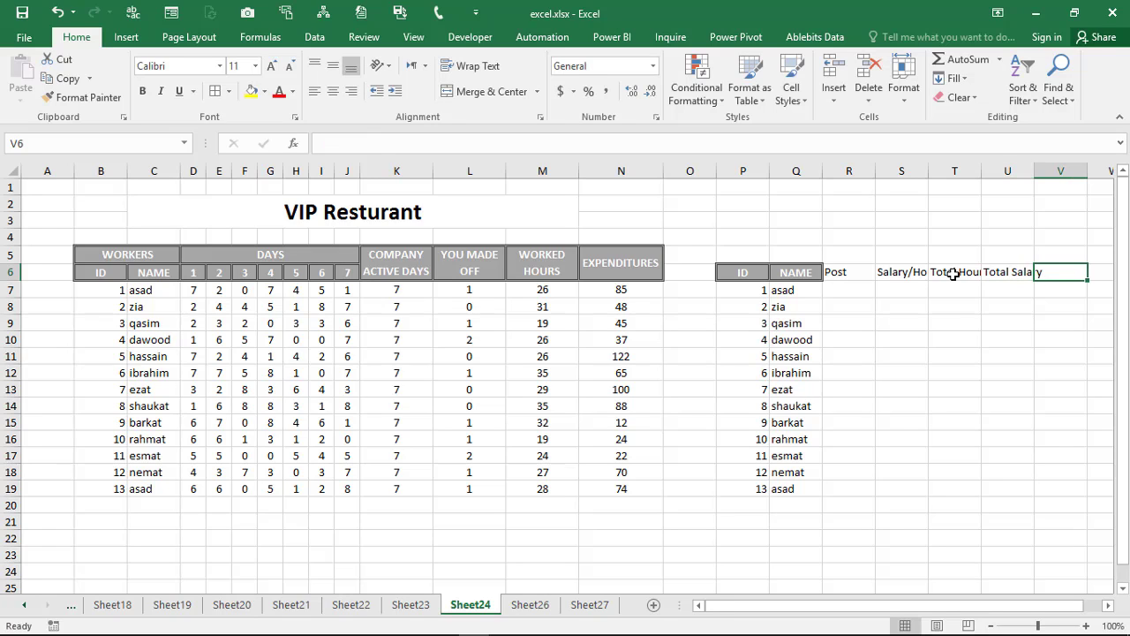
text(Ex)
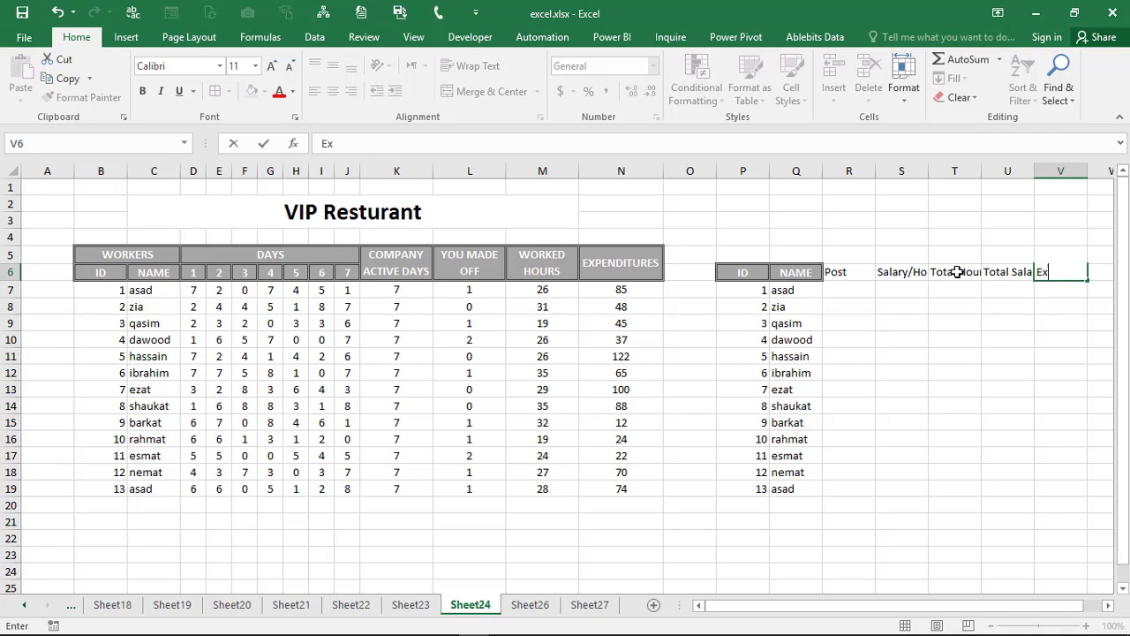
text(dp)
key(BackSpace)
key(BackSpace)
text(ens)
text(u)
text(ture)
key(Tab)
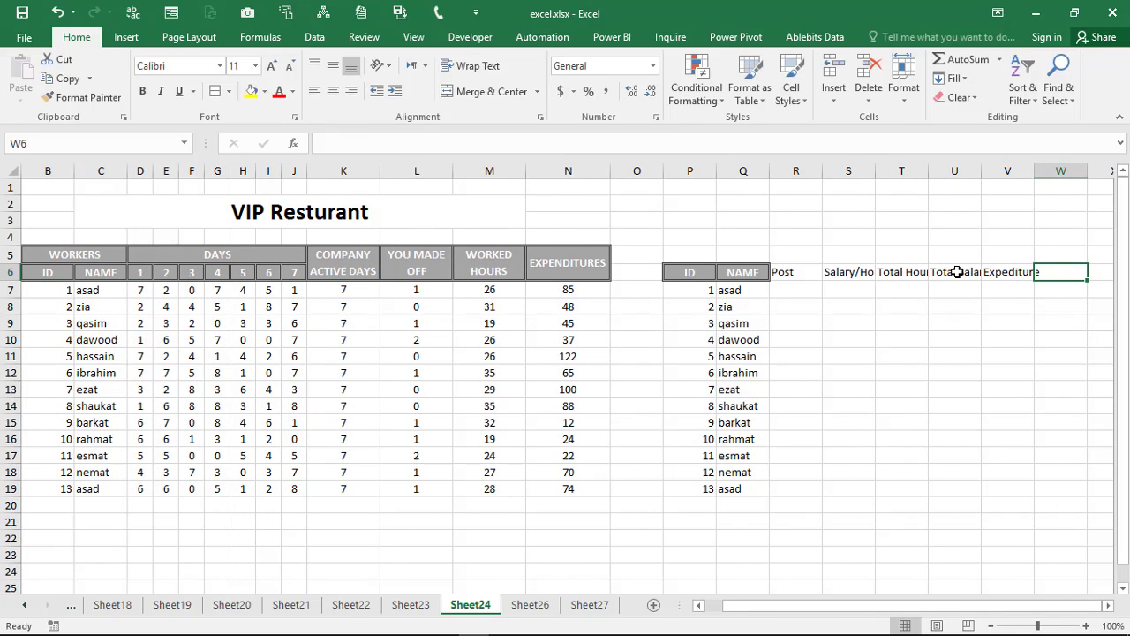
text(Net sala)
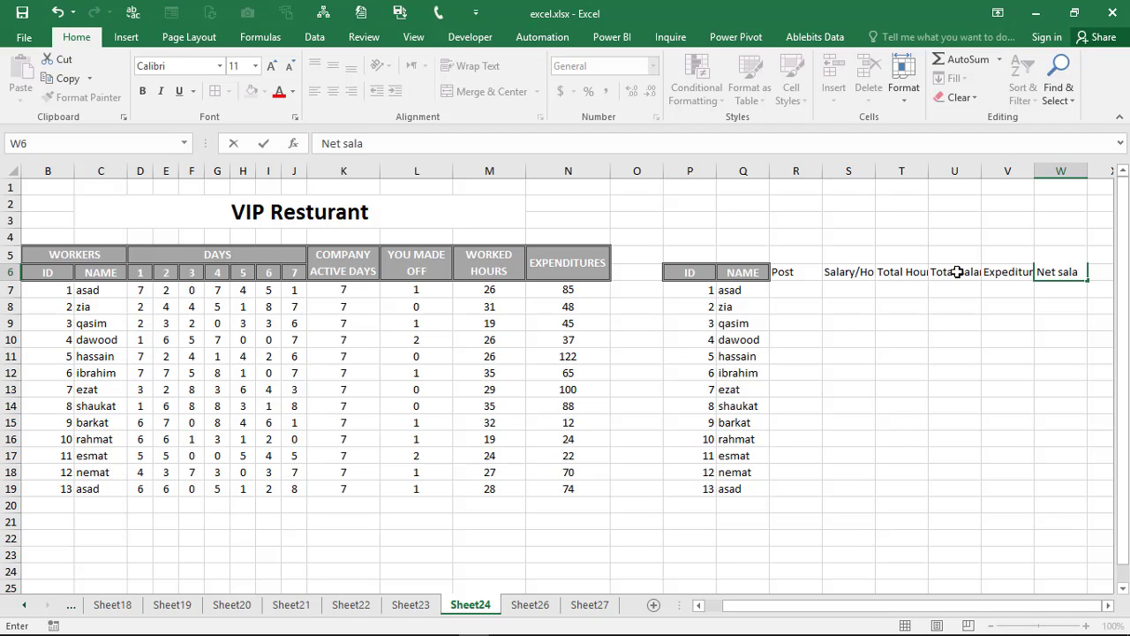
text(ry)
key(Return)
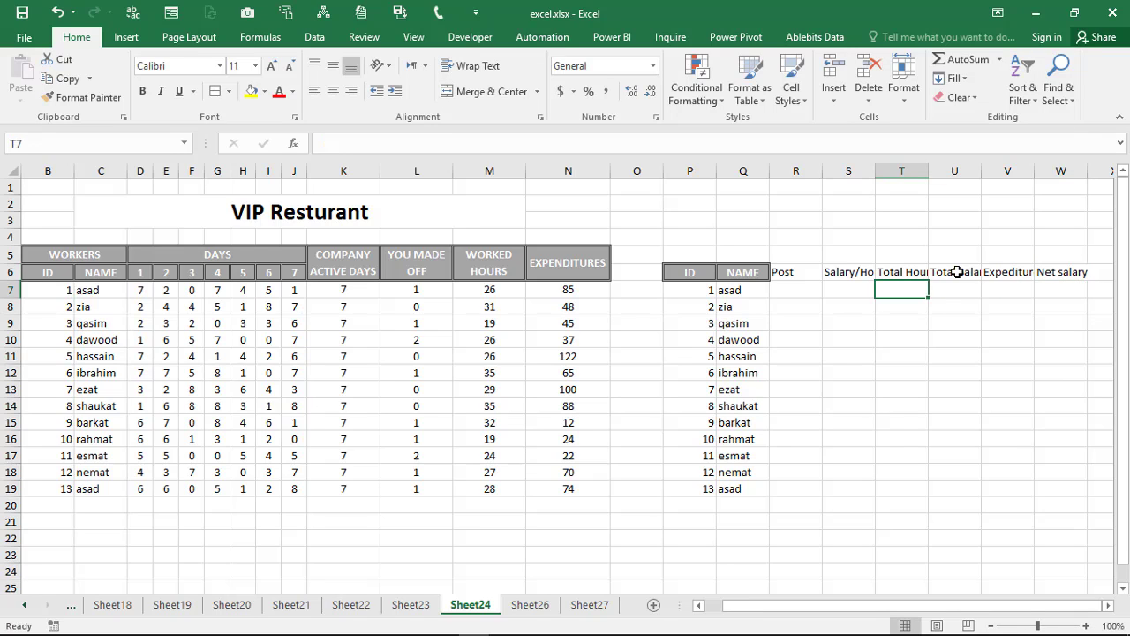
click(789, 273)
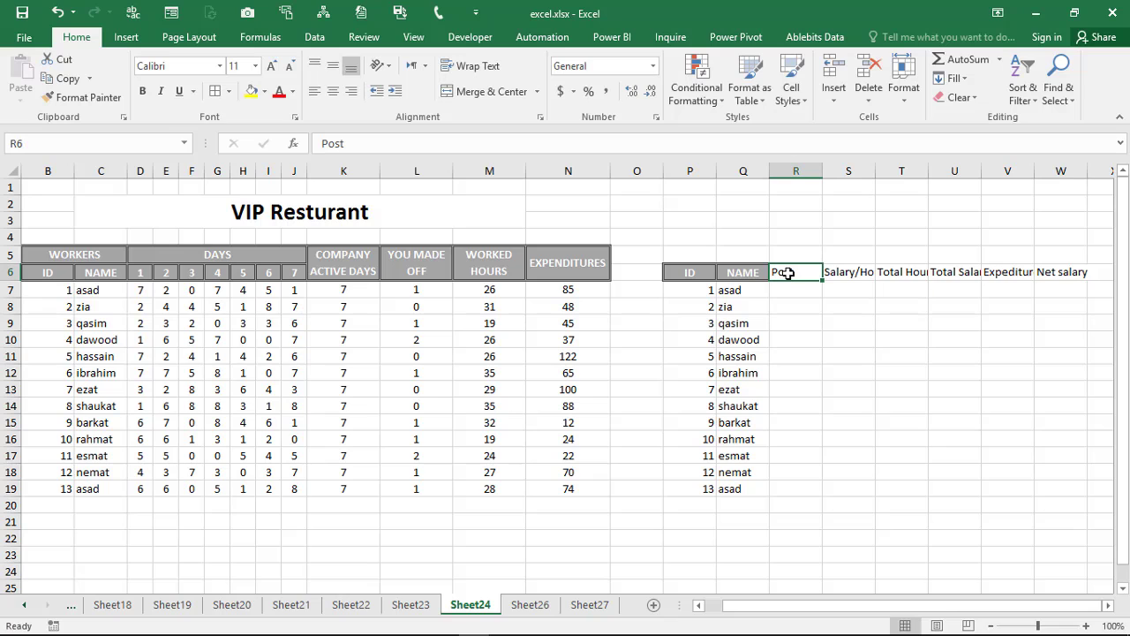
Apply the Check Cell style to the new headers R6:W6
key(ctrl+shift+Right)
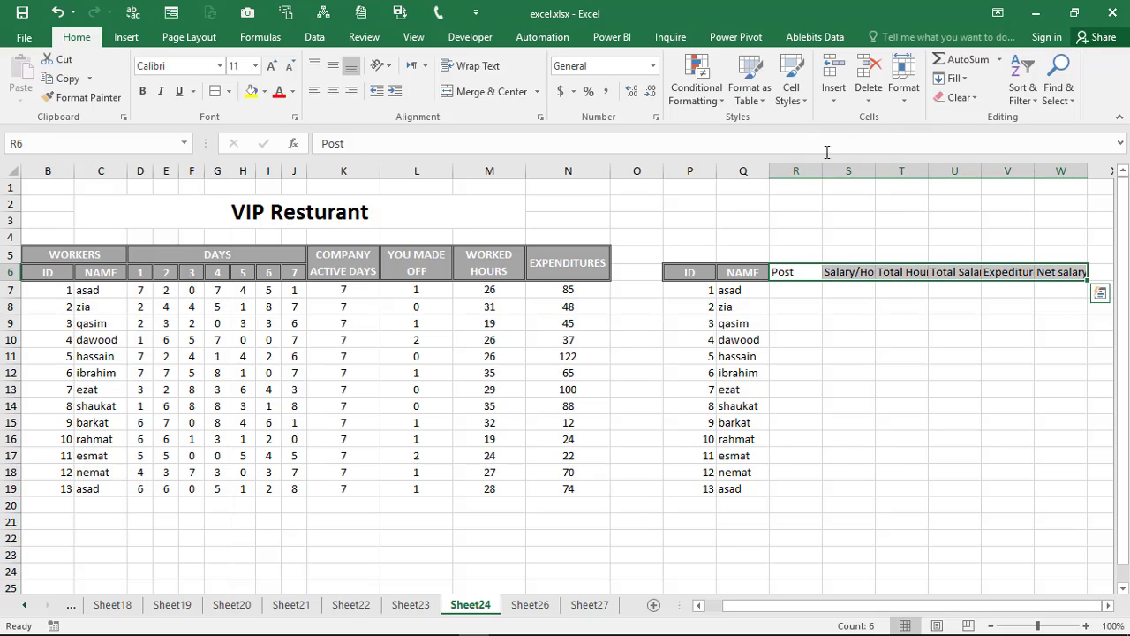
click(791, 88)
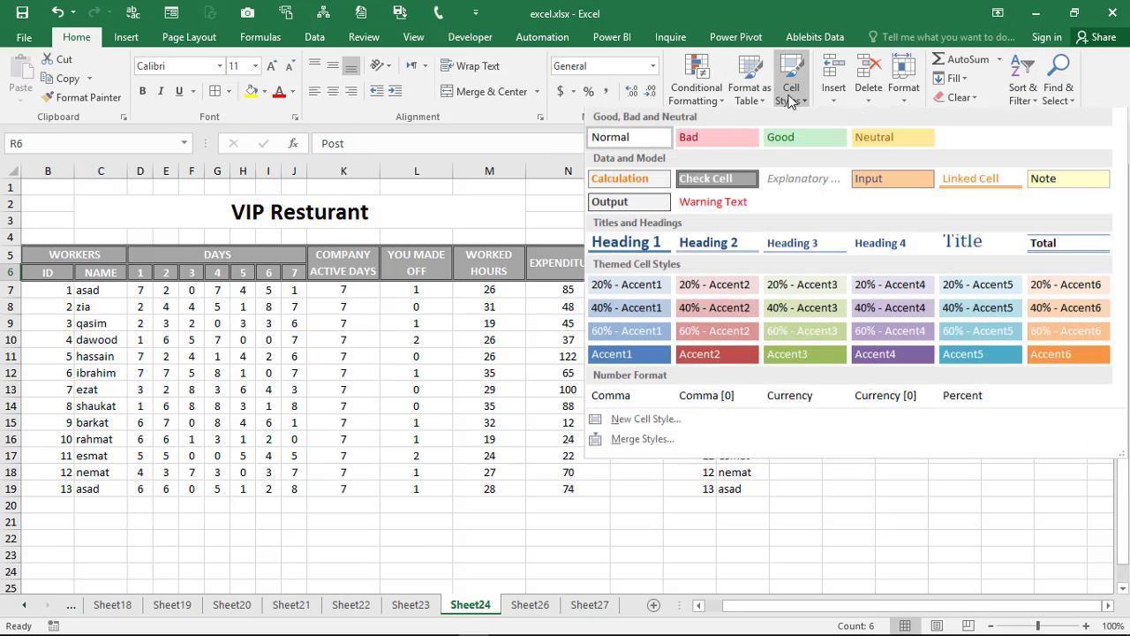
click(703, 181)
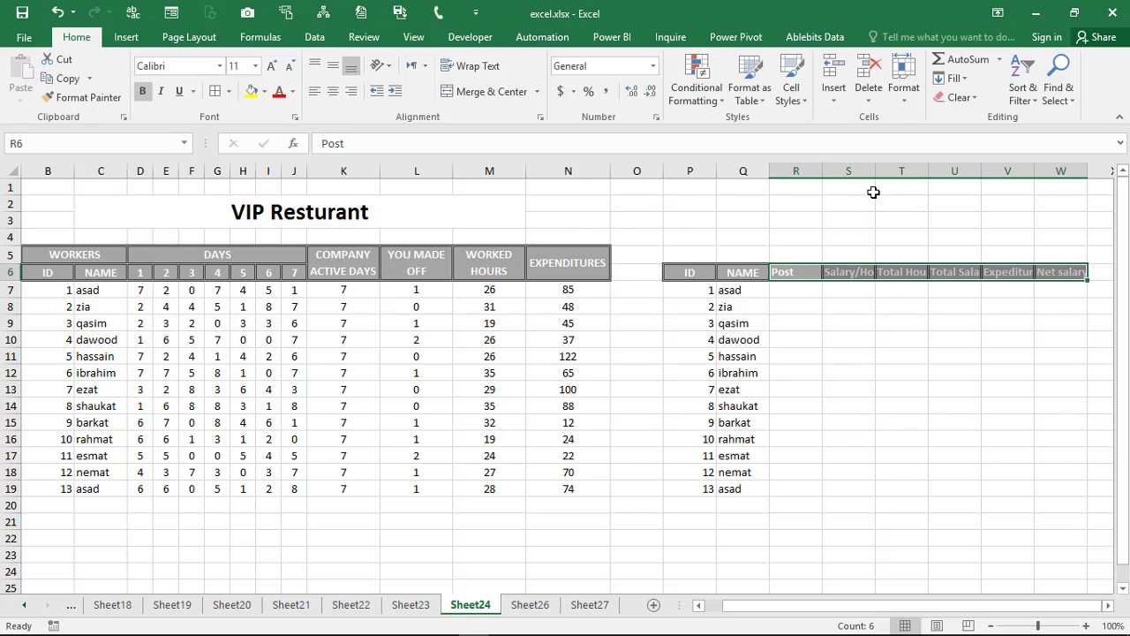
AutoFit columns R to W to their headers and widen column R
click(809, 171)
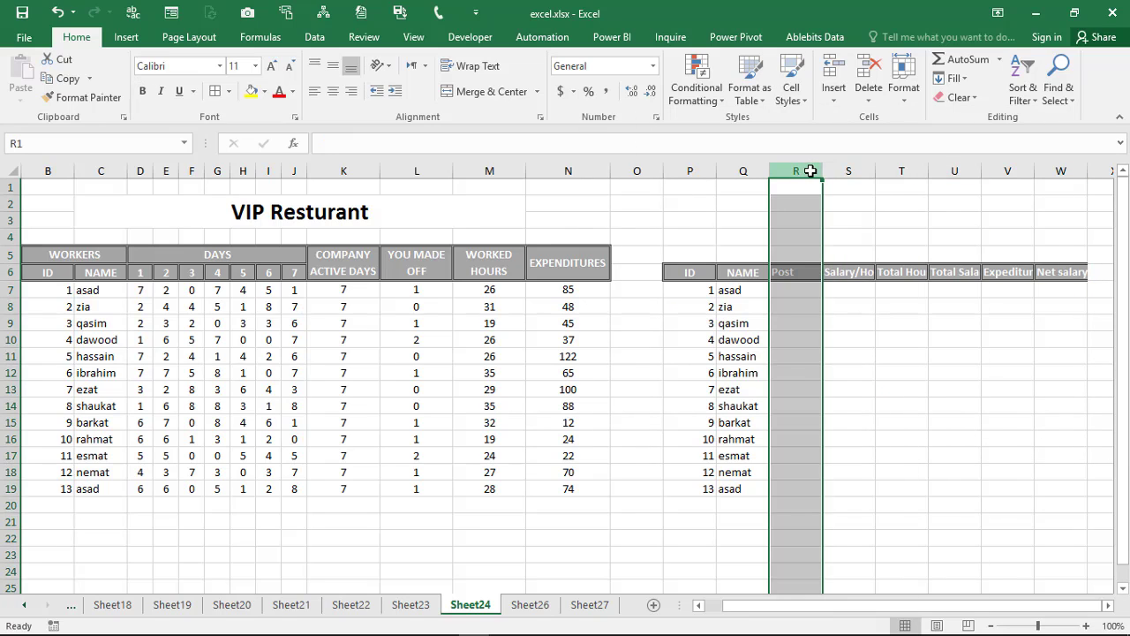
drag(810, 171, 1060, 171)
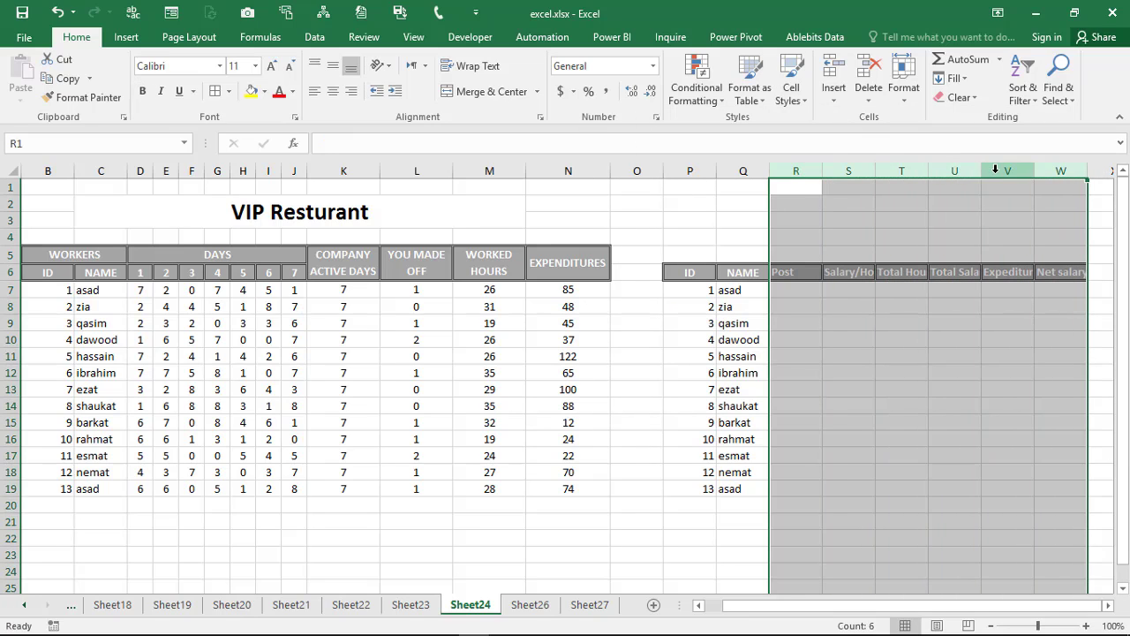
double_click(1088, 171)
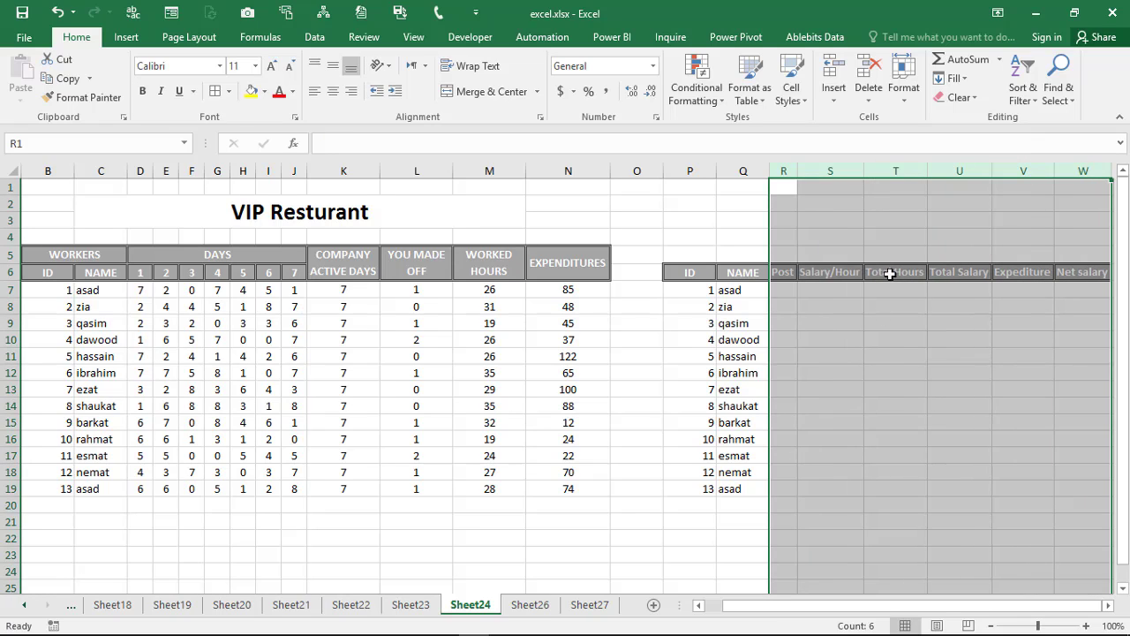
click(849, 307)
drag(799, 173, 832, 173)
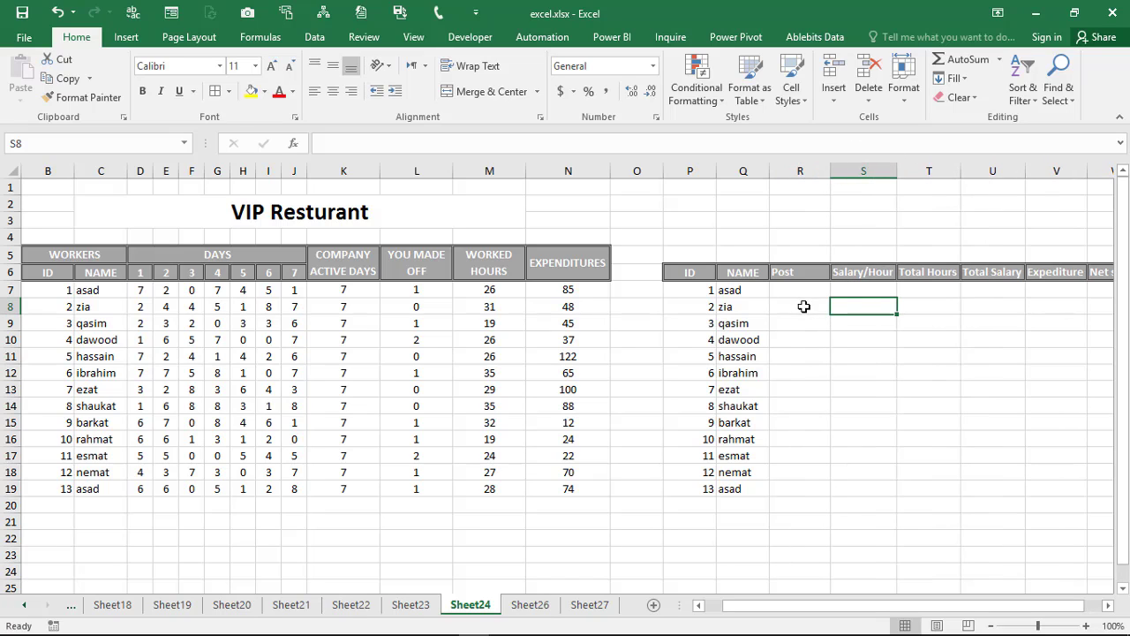
Enter manager, cook, waiter and dish washer as the posts for the first four workers
click(803, 289)
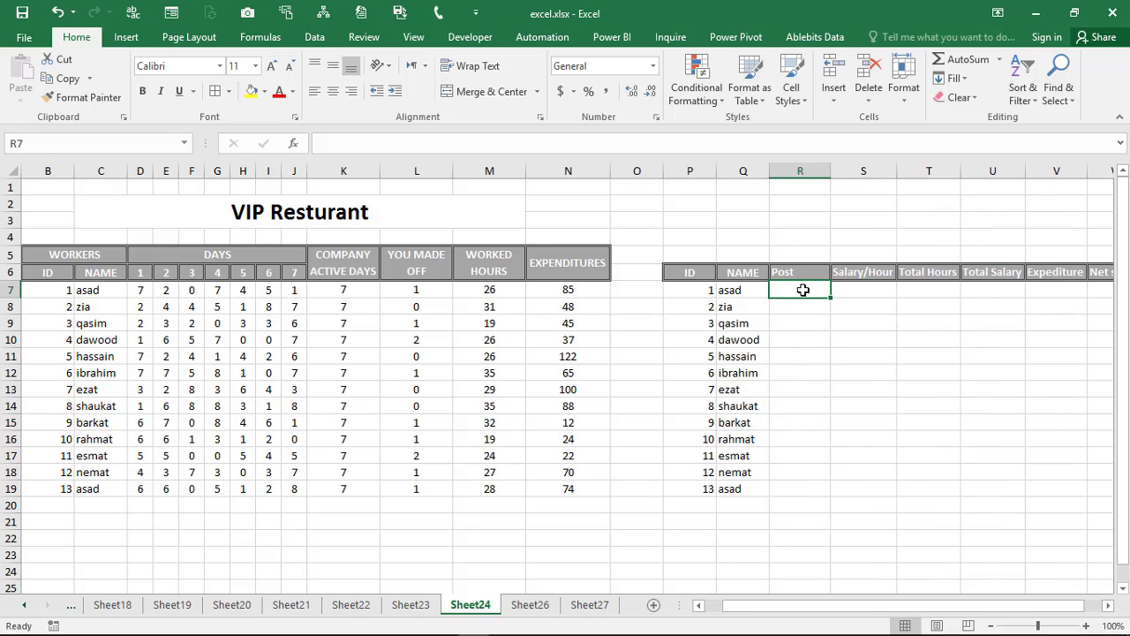
text(manager)
key(Return)
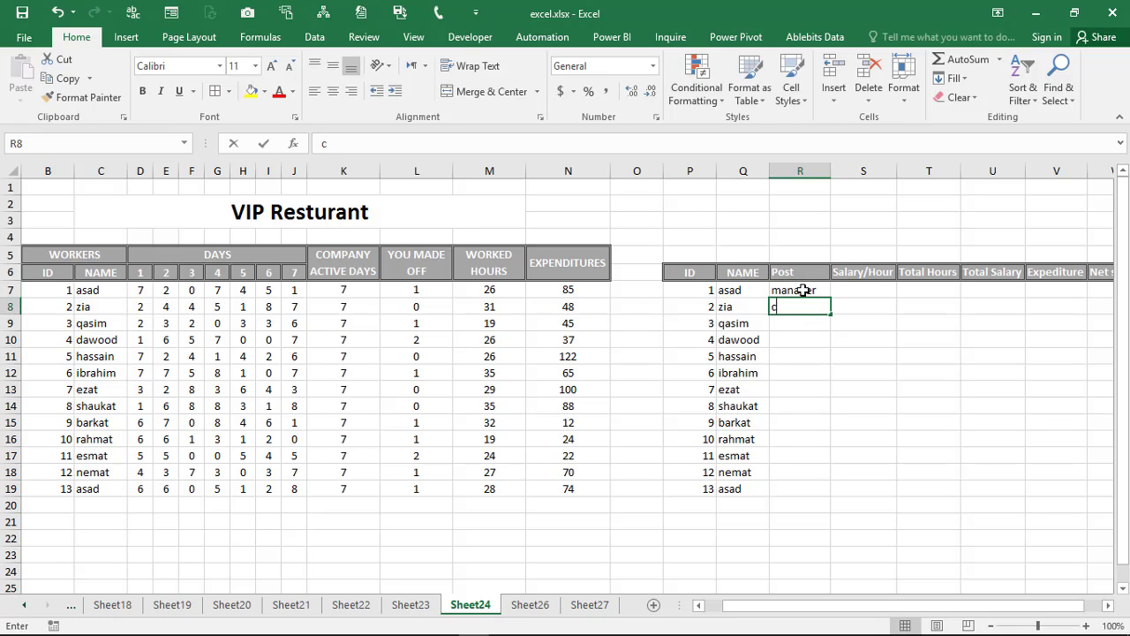
text(cook)
key(Return)
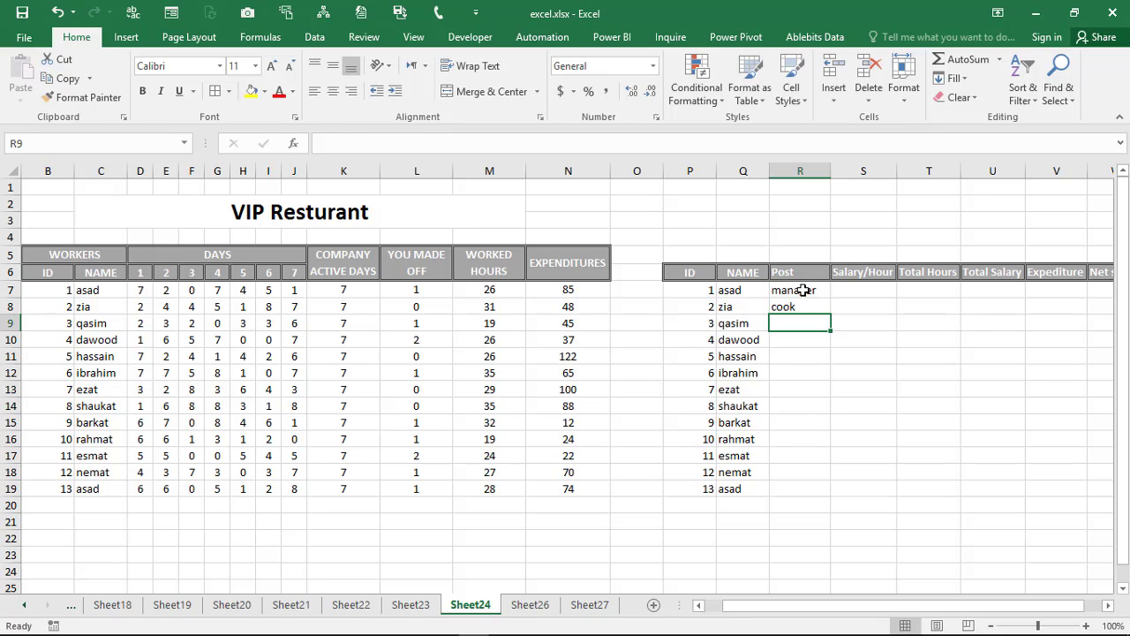
text(waiter)
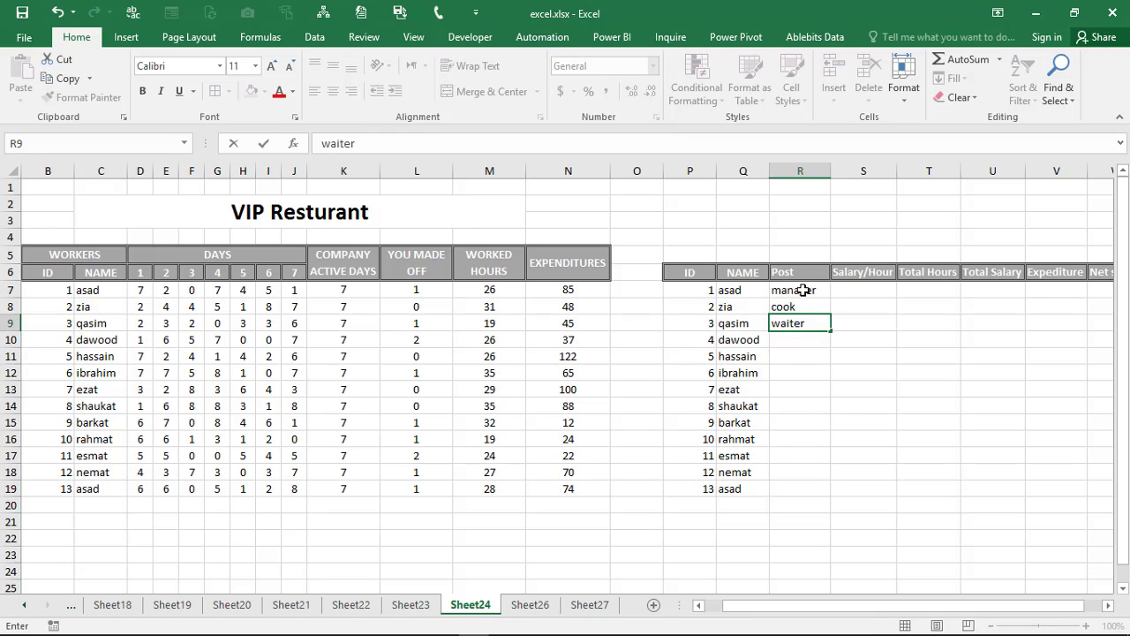
key(Return)
text(dishw)
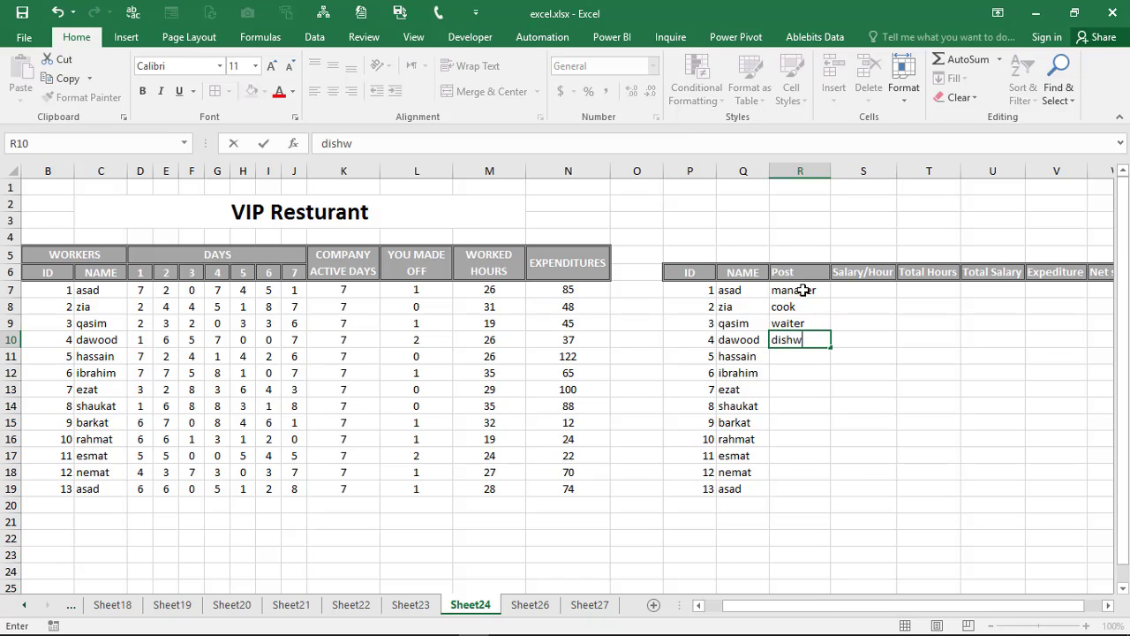
key(BackSpace)
text(wa)
key(BackSpace)
key(BackSpace)
text(wash)
text(er)
key(Return)
Fill the remaining nine posts (cooks, waiters, dish washers) down to R19 using AutoComplete
text(cook)
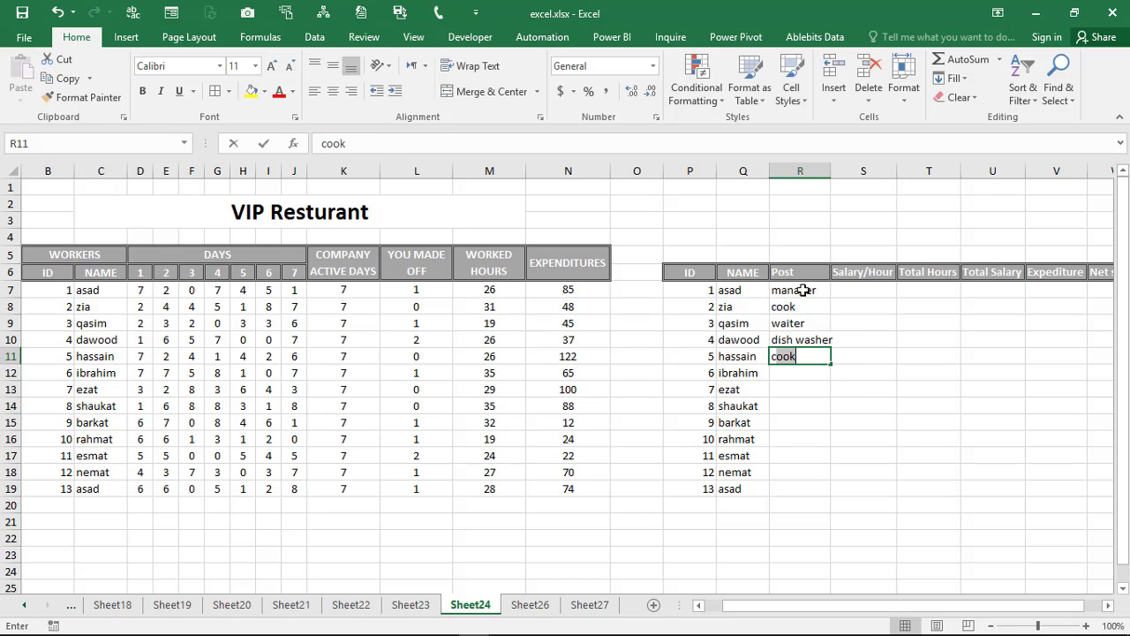
key(Return)
text(w)
key(Return)
text(w)
key(Return)
text(w)
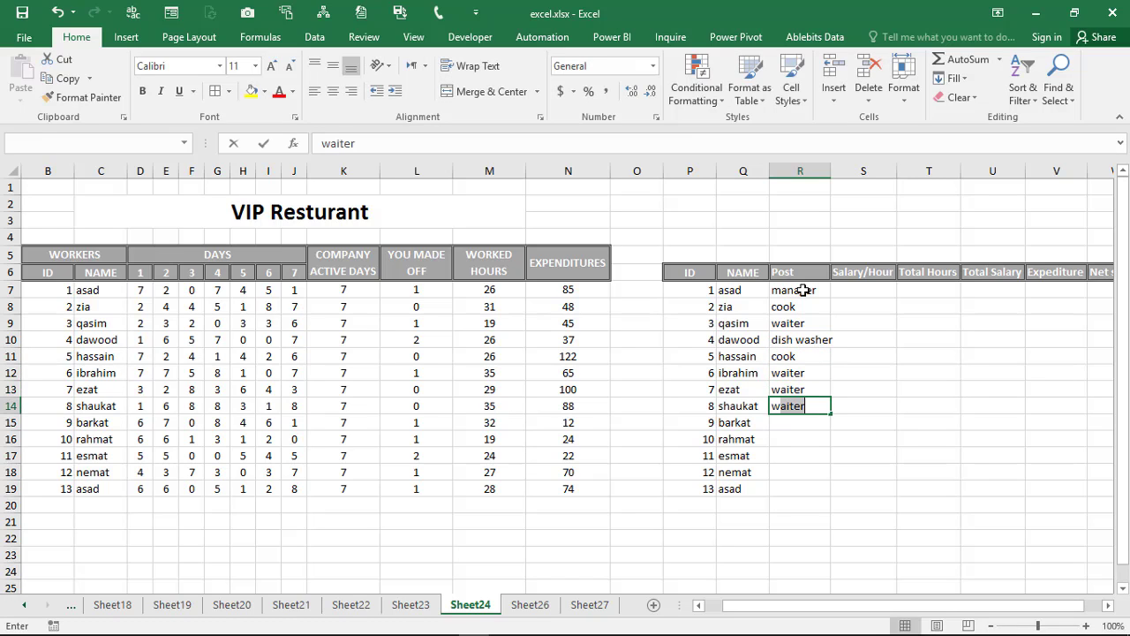
key(Return)
text(d)
key(Return)
text(waiter)
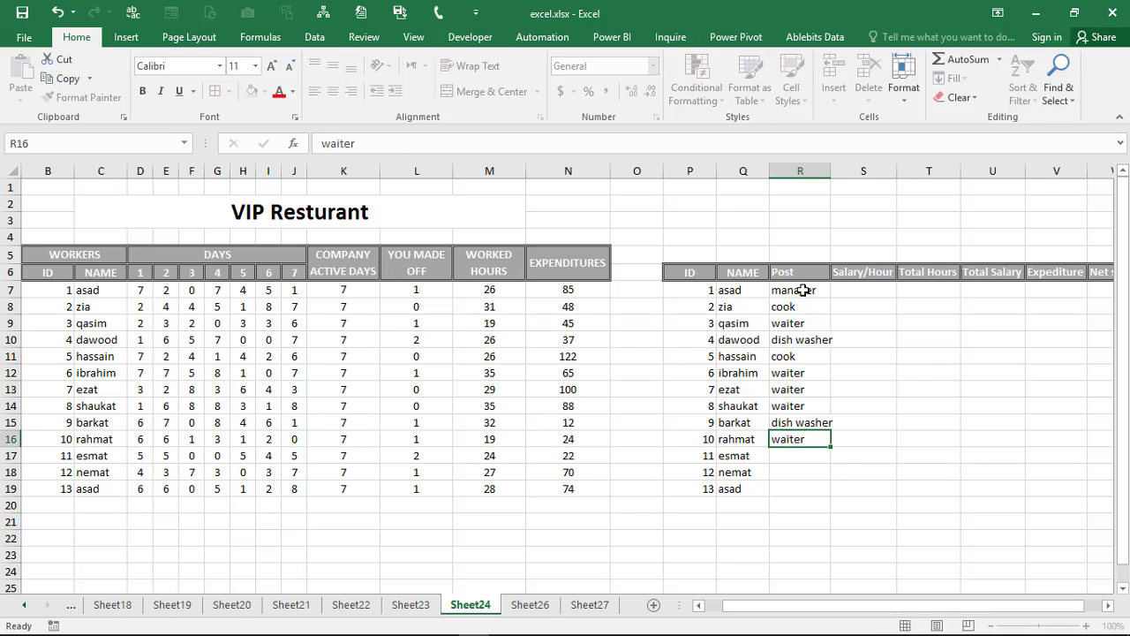
key(Return)
text(w)
key(Return)
text(d)
key(Return)
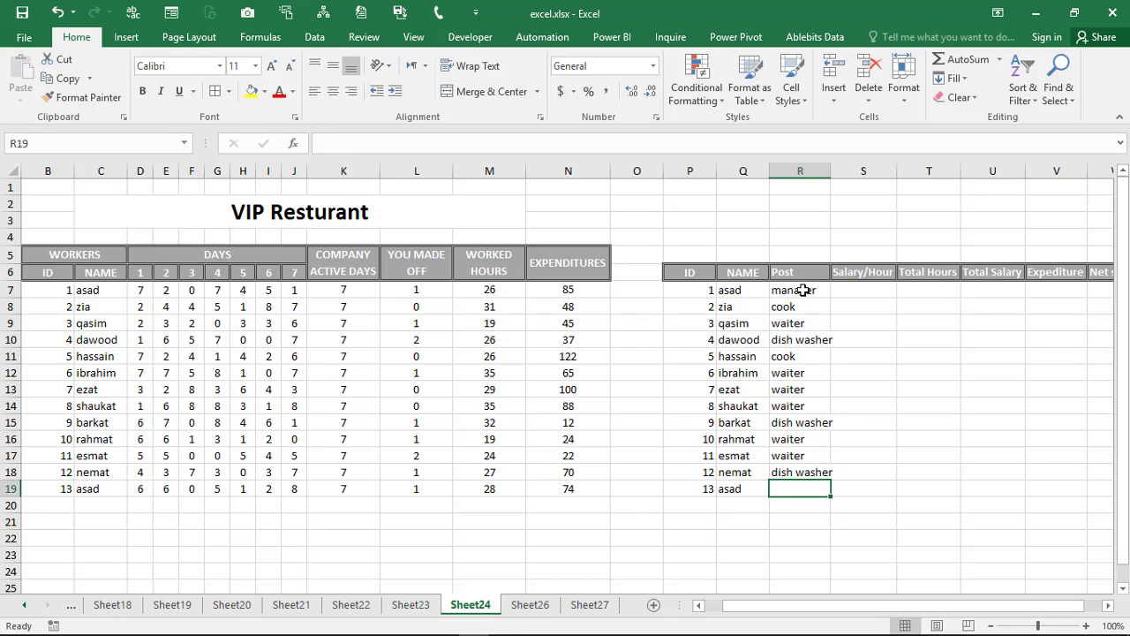
text(cook)
key(Return)
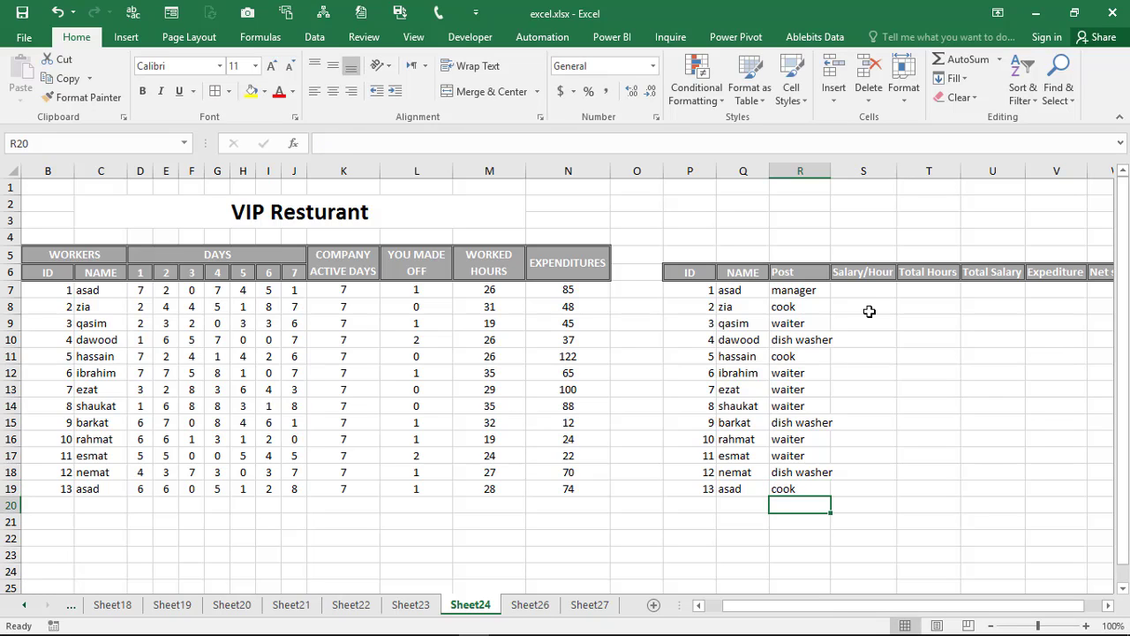
AutoFit the Post column, then set the manager's hourly rate to 50 and the cooks' to 40
double_click(831, 176)
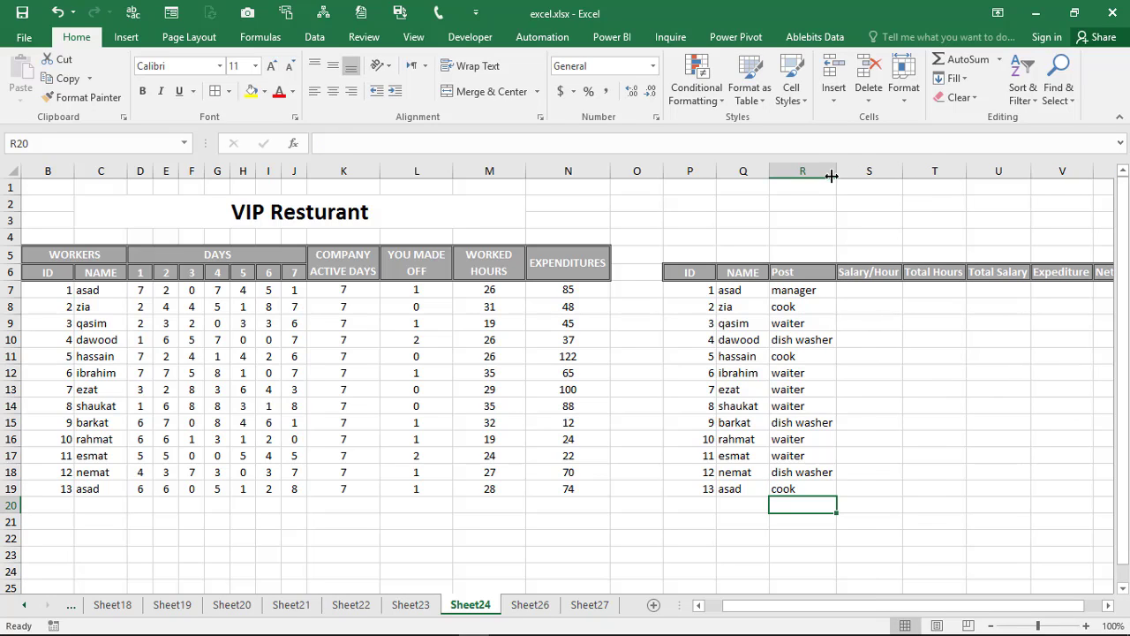
click(872, 293)
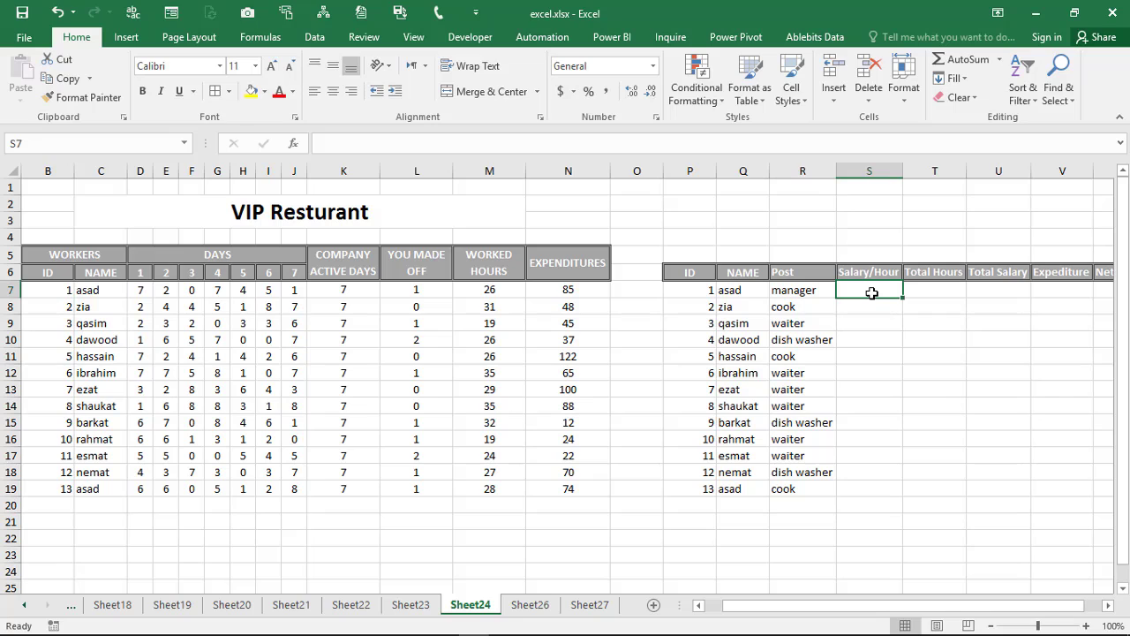
text(50)
key(Return)
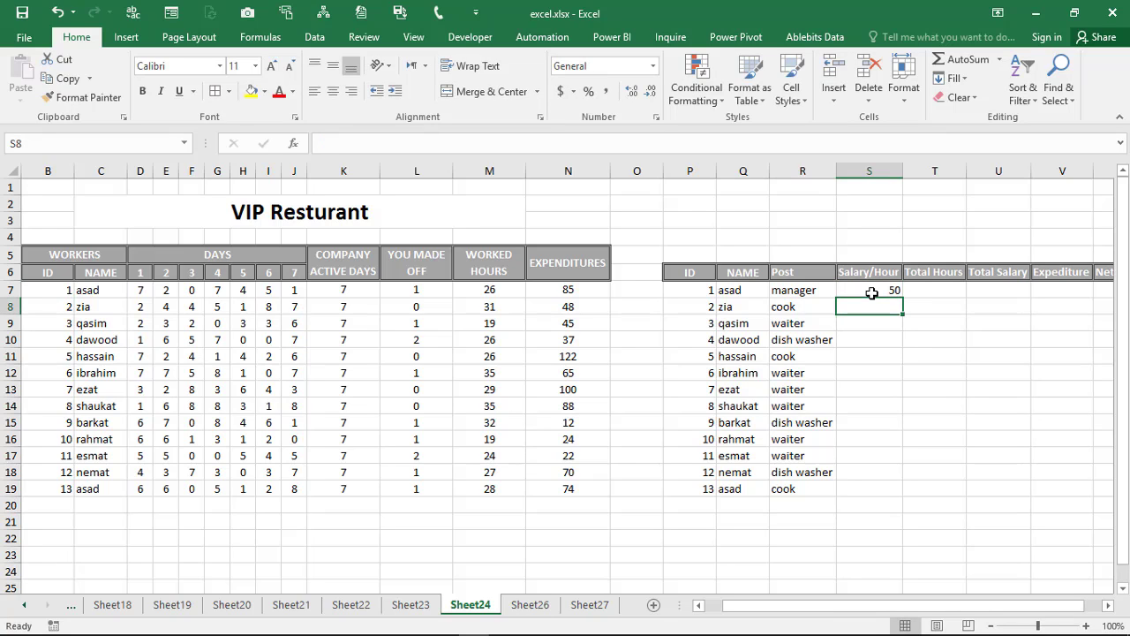
ctrl+click(870, 357)
ctrl+click(862, 488)
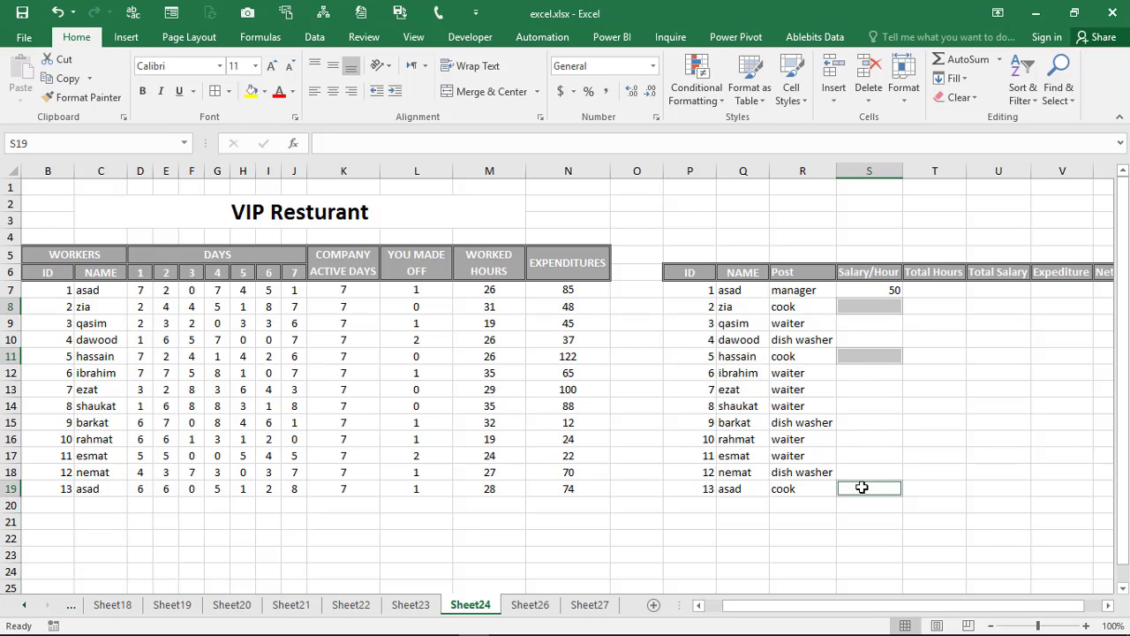
text(40)
key(ctrl+Return)
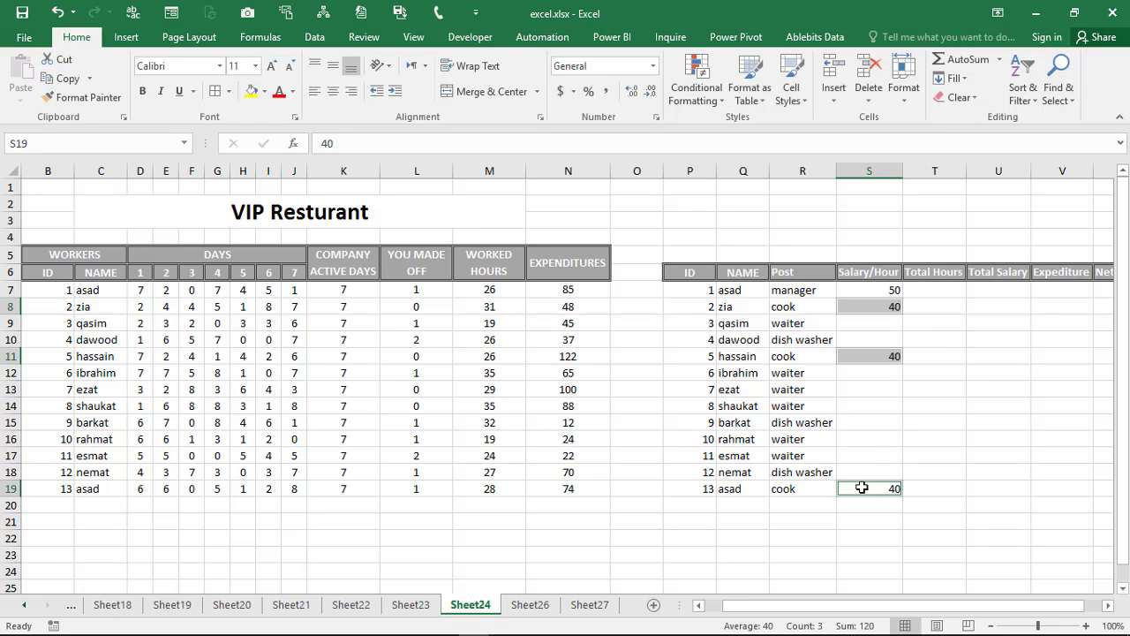
Give all the waiters an hourly rate of 25 at once
click(870, 330)
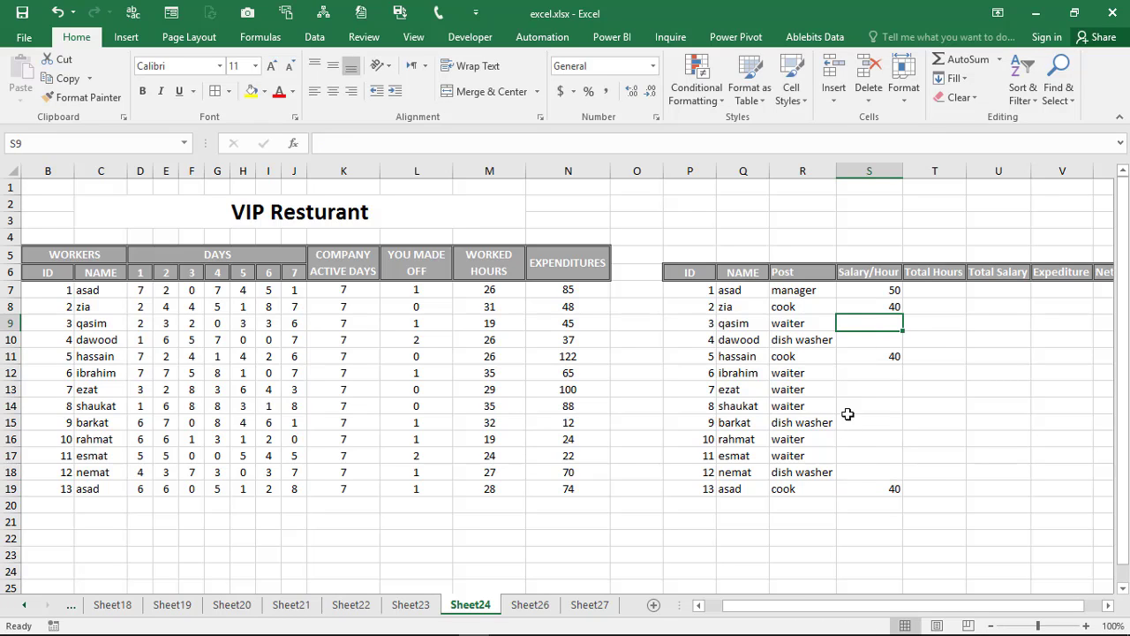
ctrl+click(875, 376)
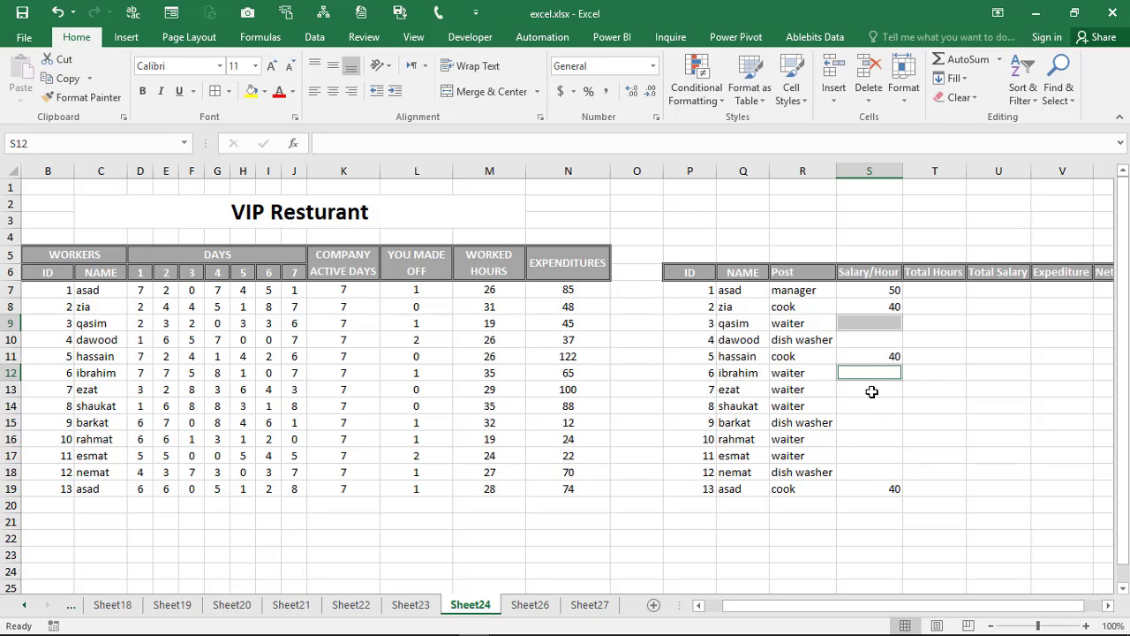
ctrl+click(871, 390)
ctrl+click(869, 406)
ctrl+click(865, 437)
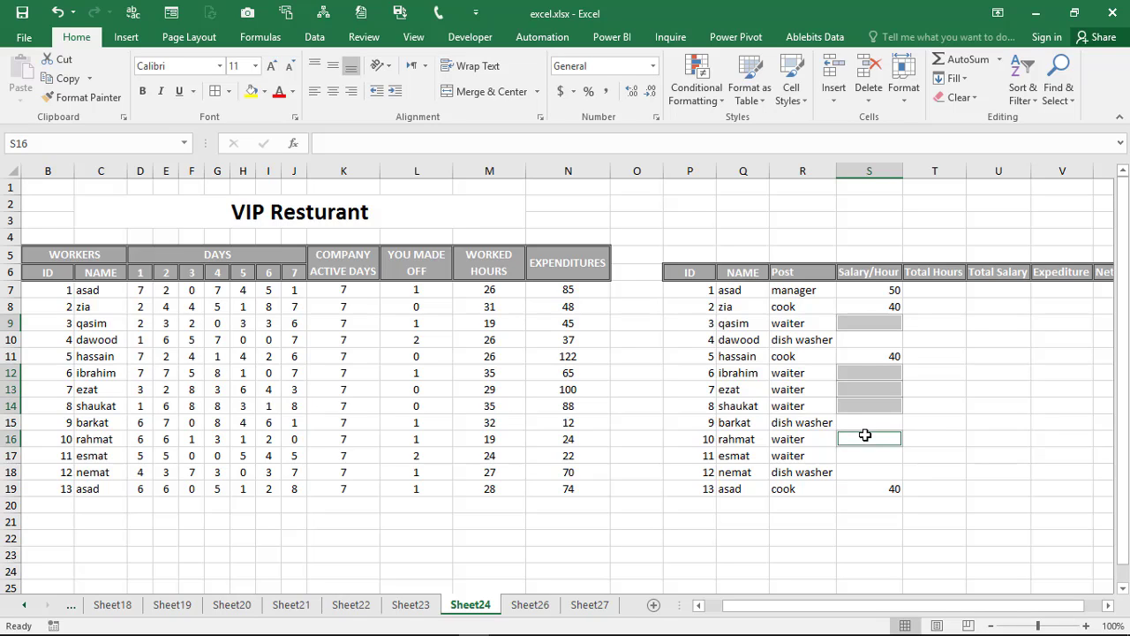
ctrl+click(859, 459)
text(25)
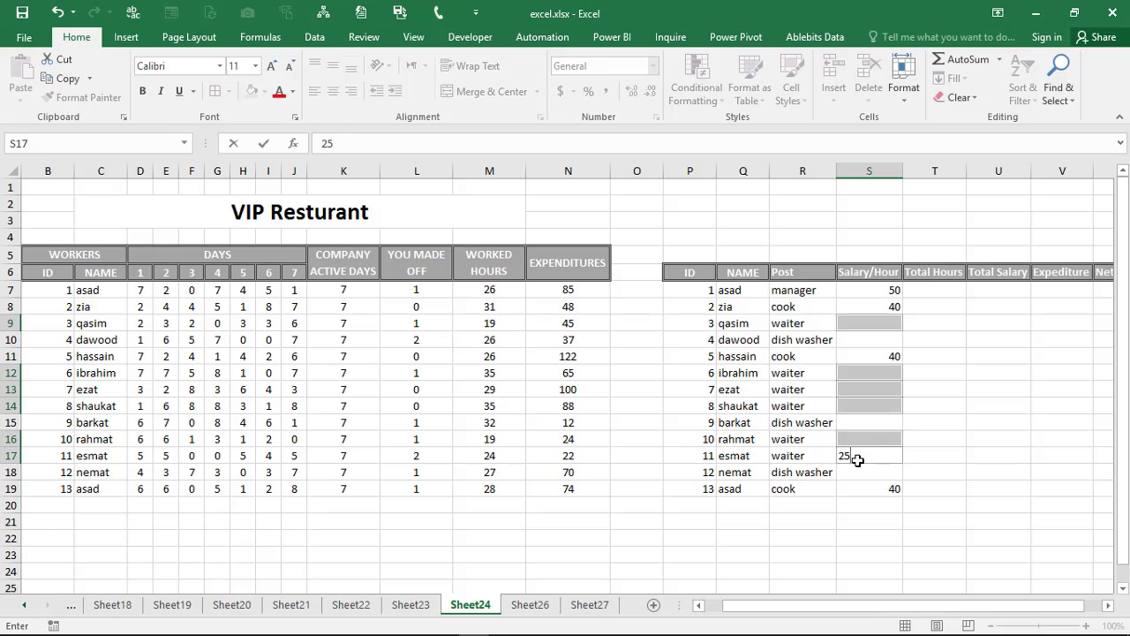
key(ctrl+Return)
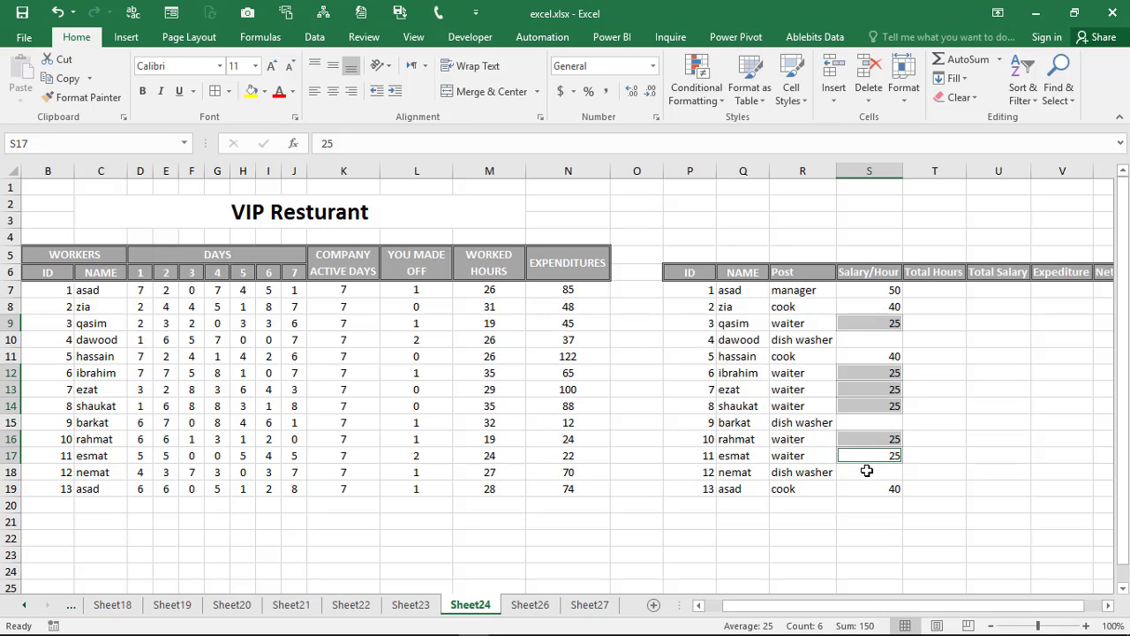
Set the dish washers' hourly rate to 30, including barkat's cell
click(864, 470)
ctrl+click(871, 339)
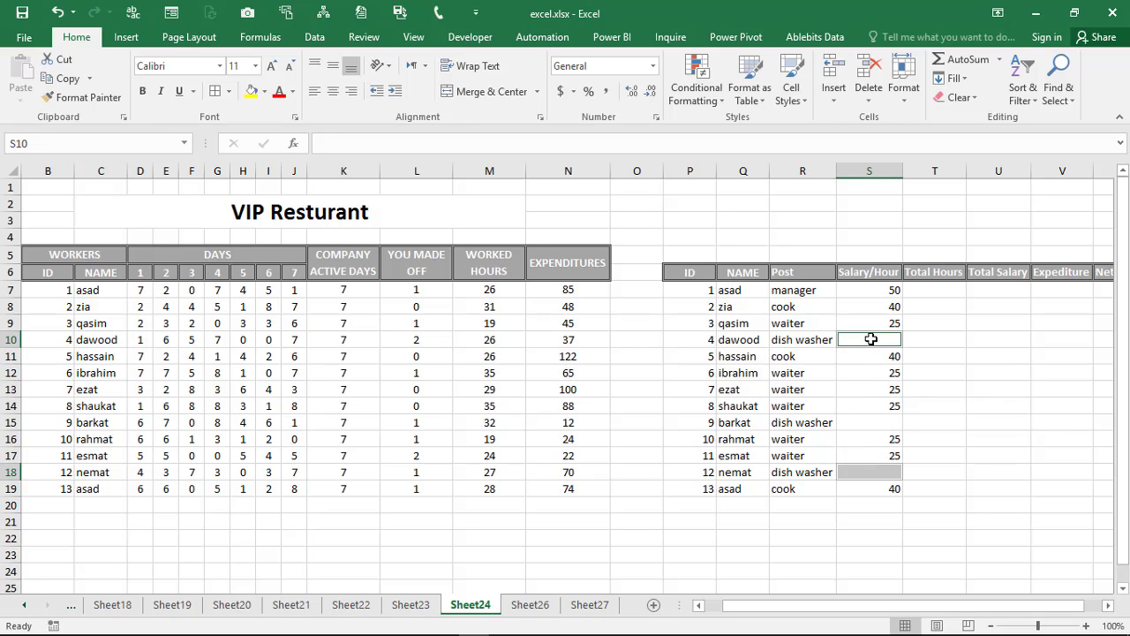
text(30)
key(ctrl+Return)
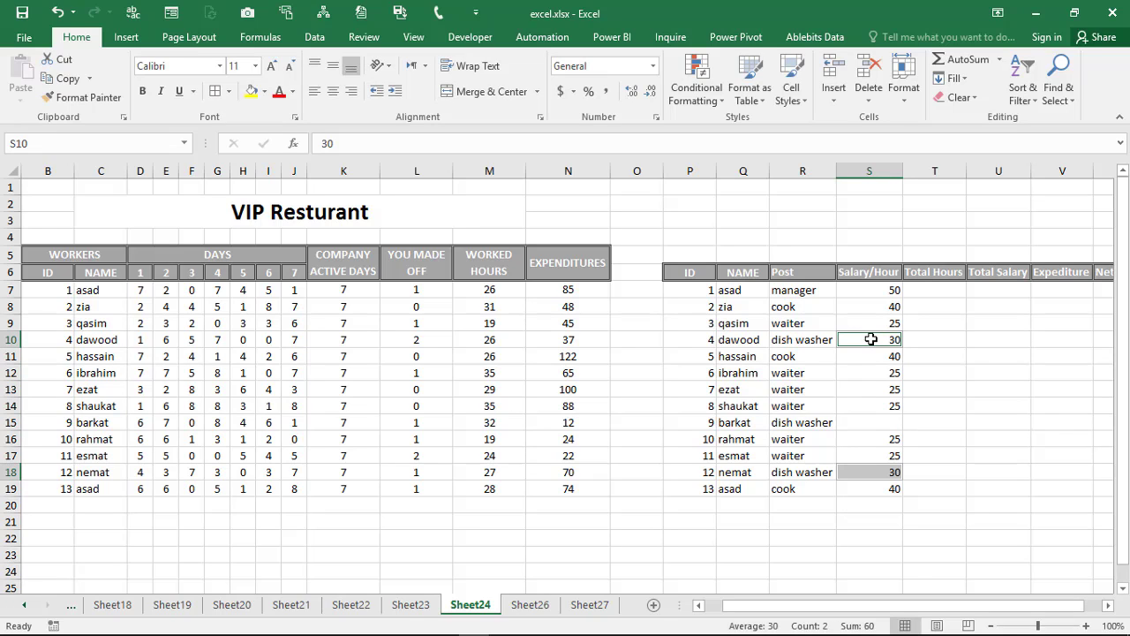
click(956, 323)
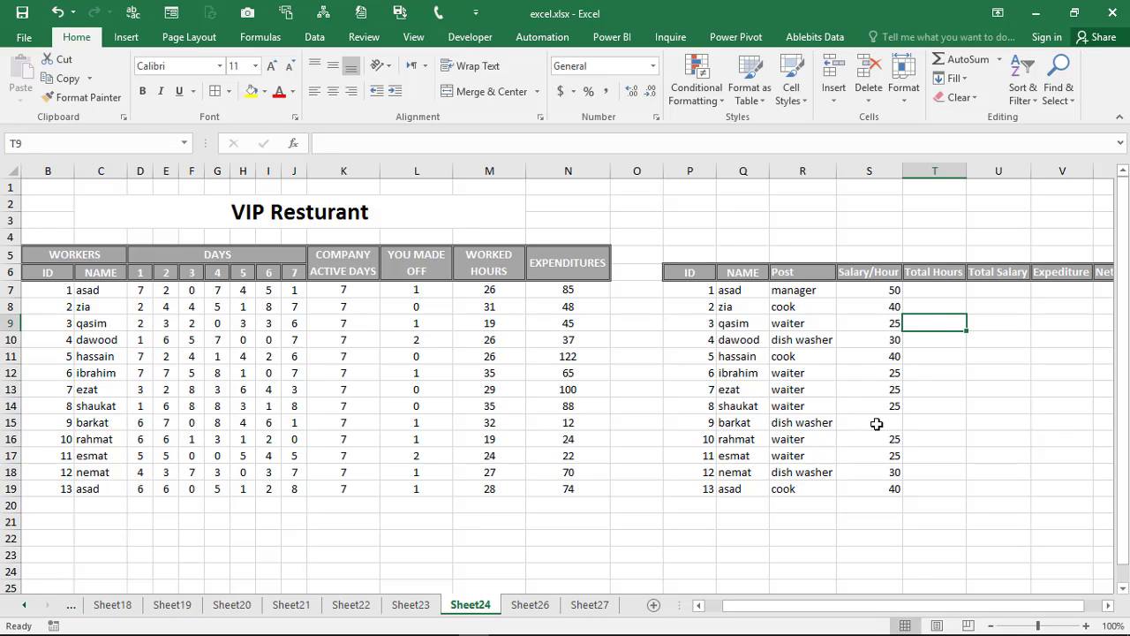
click(877, 424)
text(30)
key(Return)
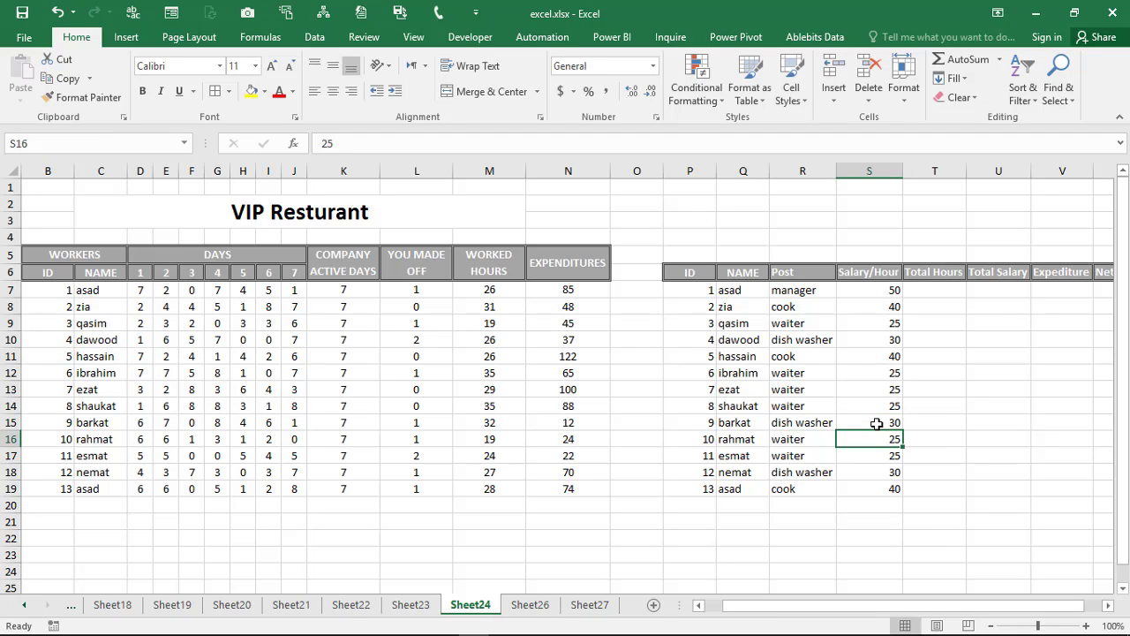
click(940, 295)
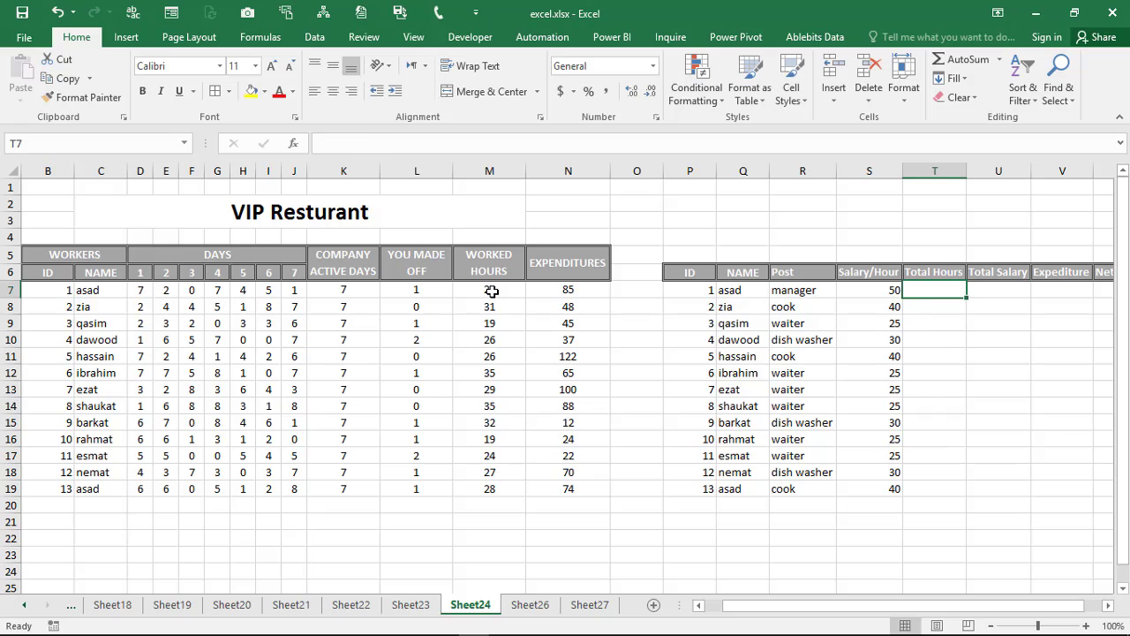
Copy the worked hours M7:M19 and paste them as values only into Total Hours, T7:T19
drag(492, 291, 488, 491)
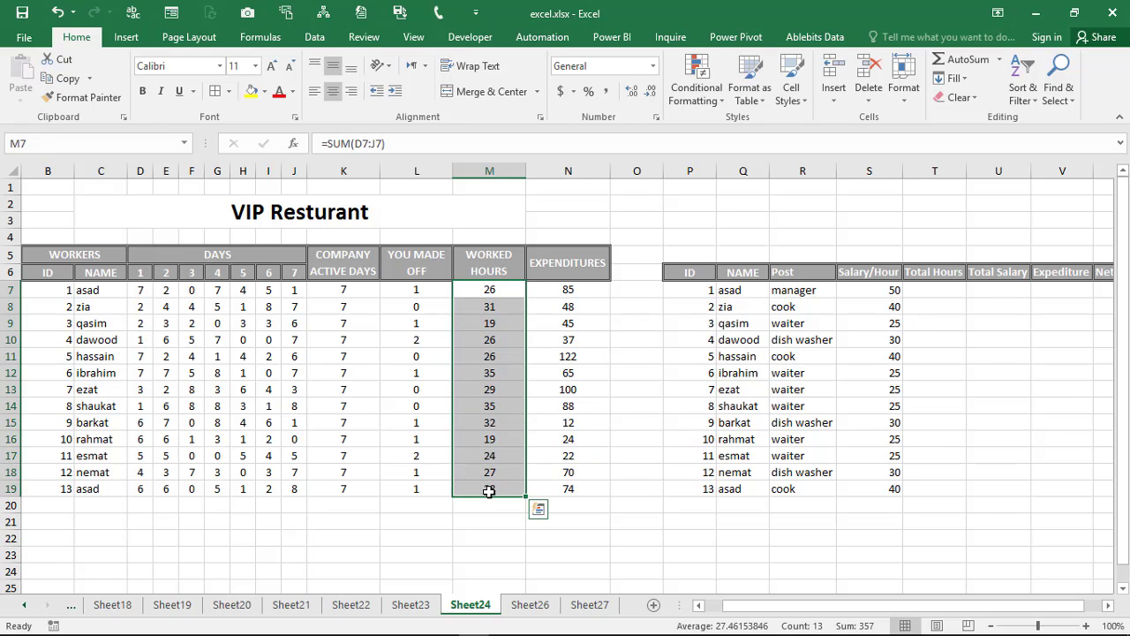
key(ctrl+c)
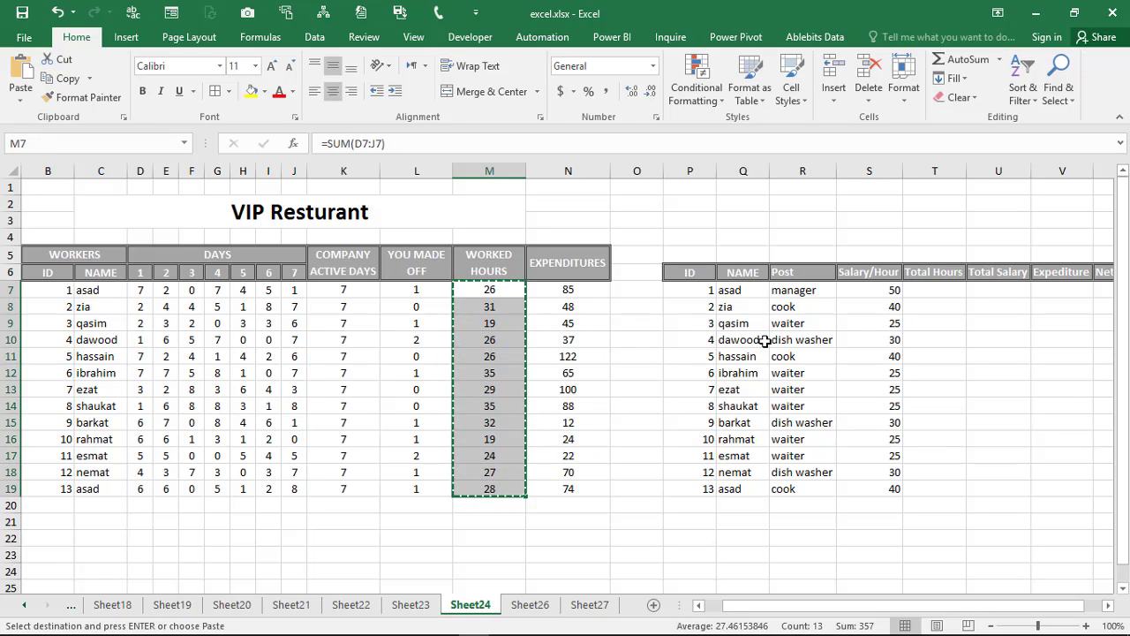
click(951, 290)
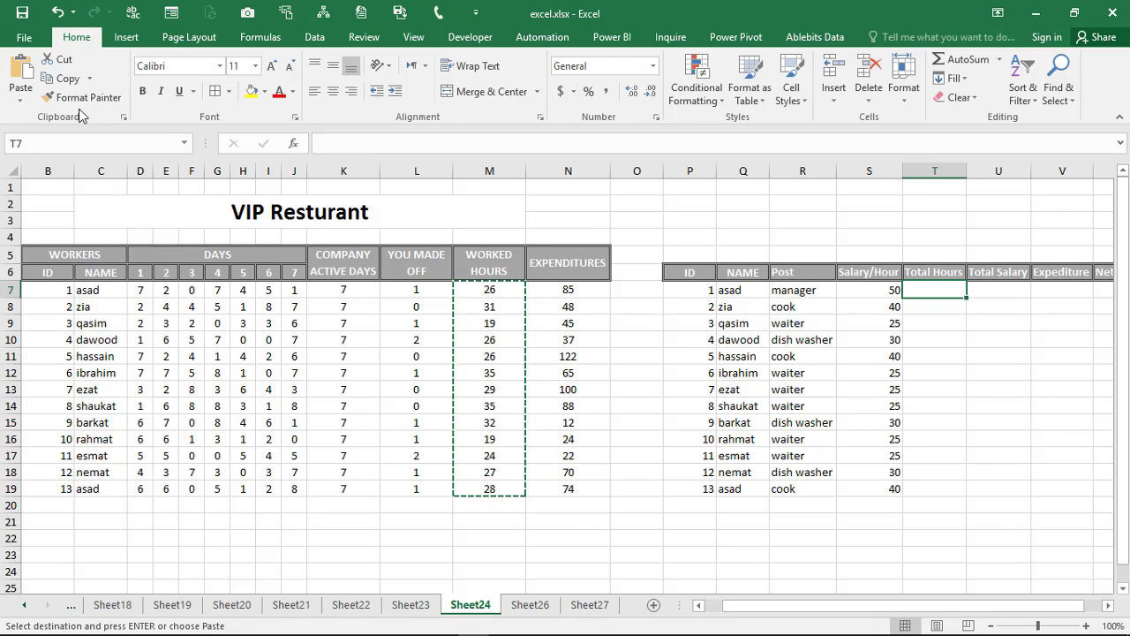
click(22, 100)
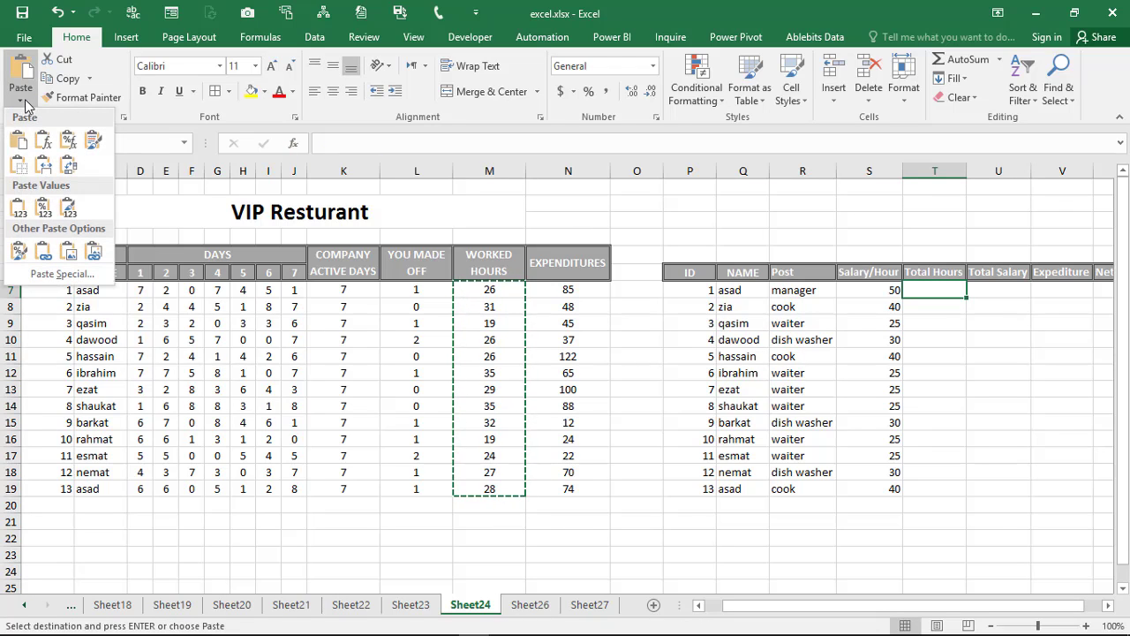
click(18, 208)
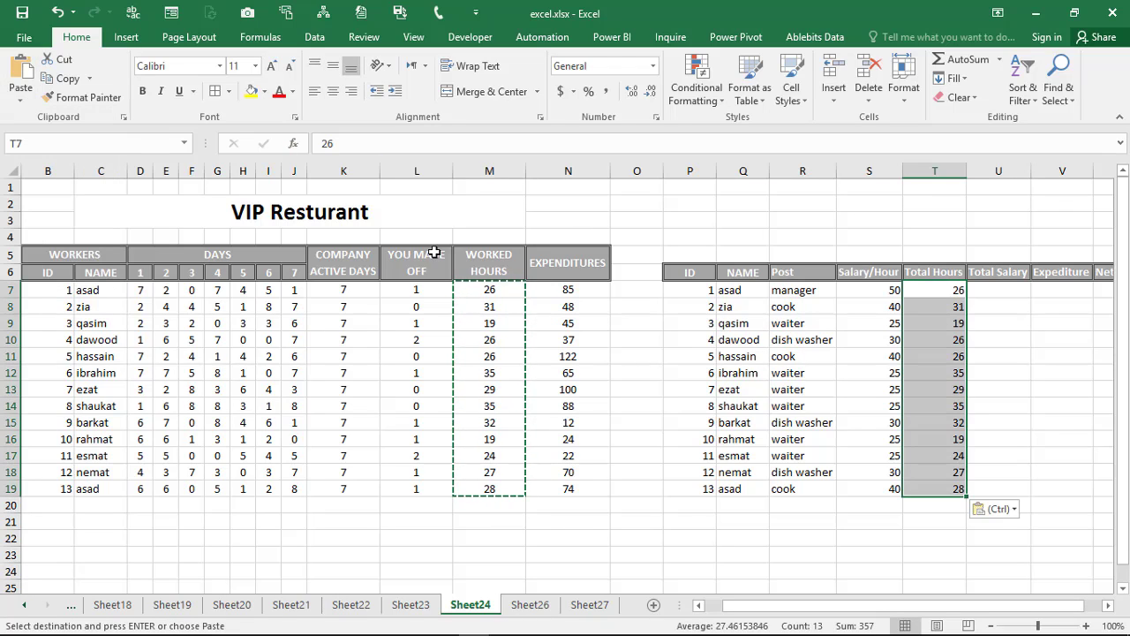
click(1001, 289)
scroll(1002, 290, right, 3)
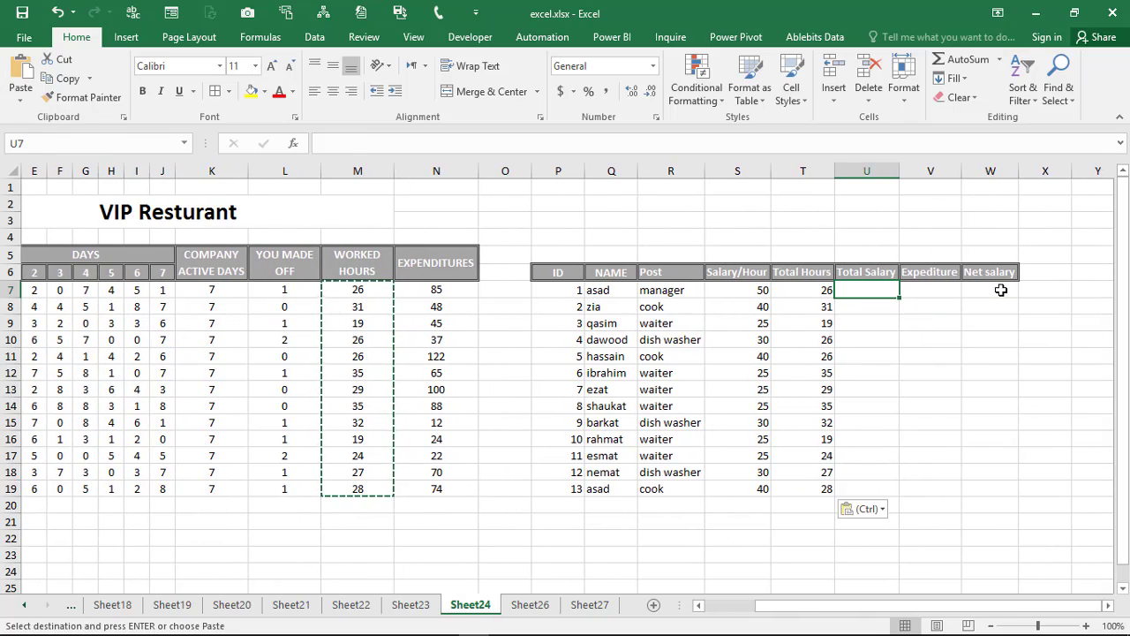
text(=)
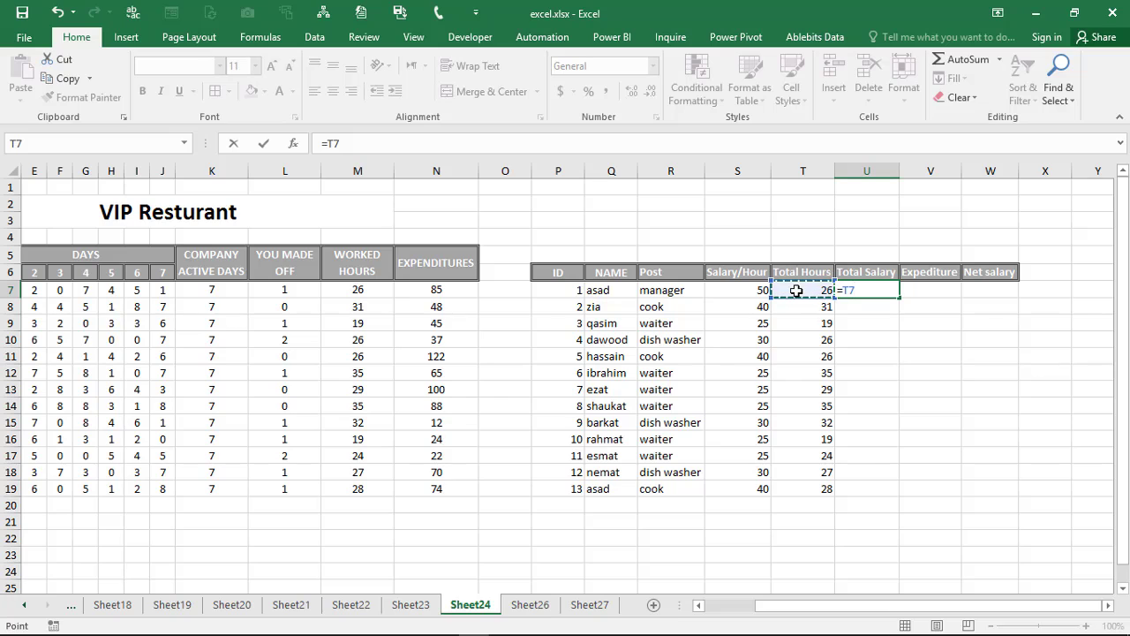
Enter =T7*S7 in U7 and fill it down to U19 for all thirteen workers
text(*)
click(751, 292)
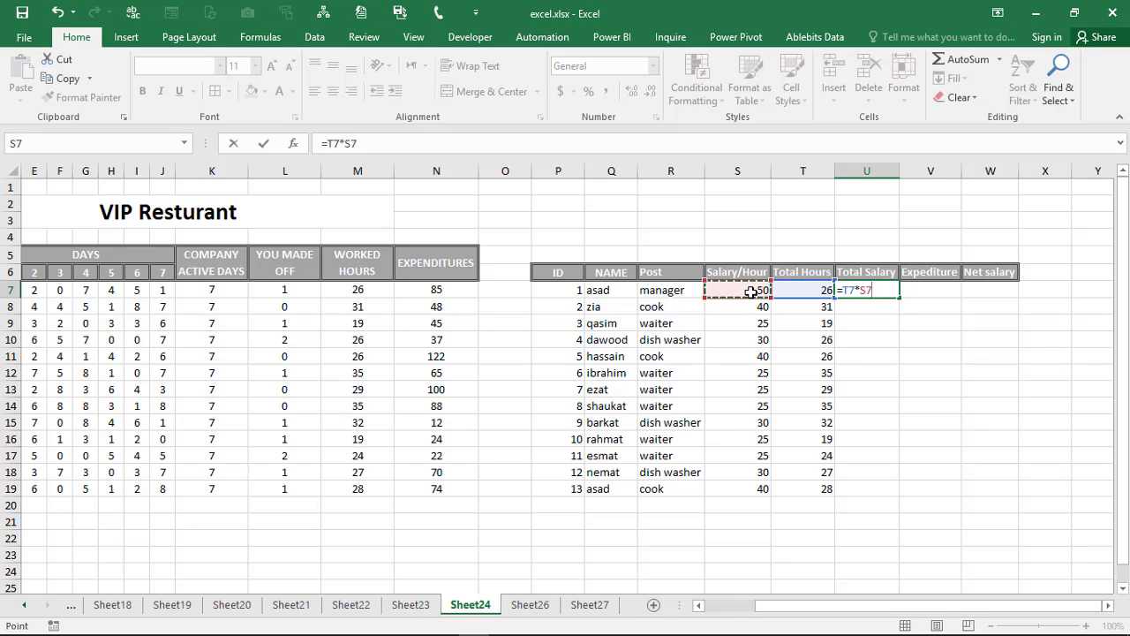
key(Return)
click(868, 291)
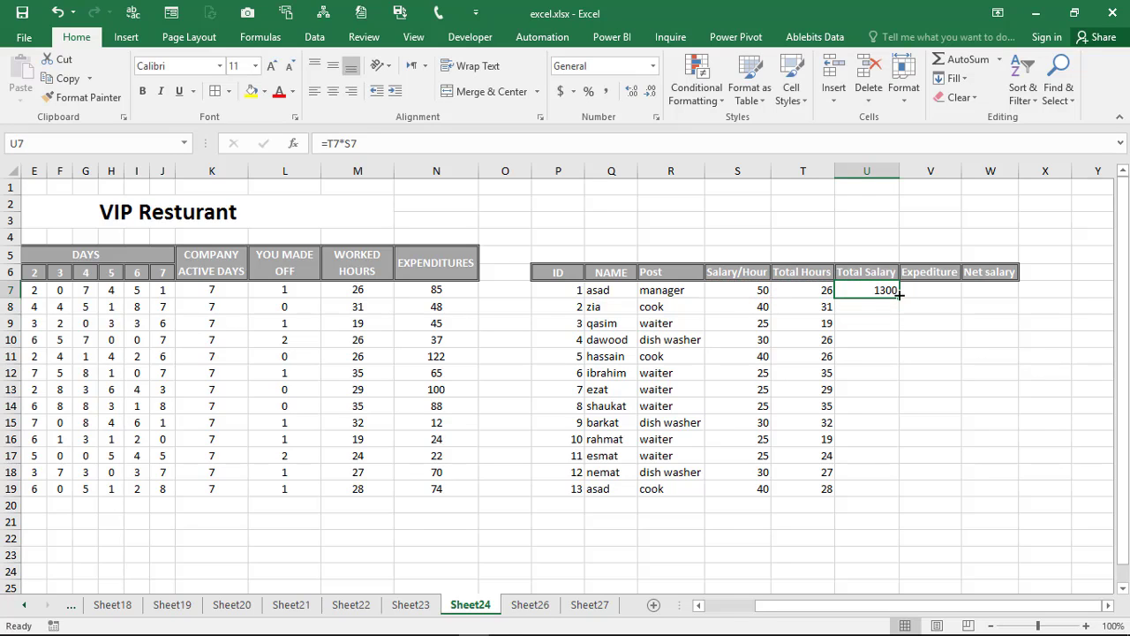
double_click(899, 300)
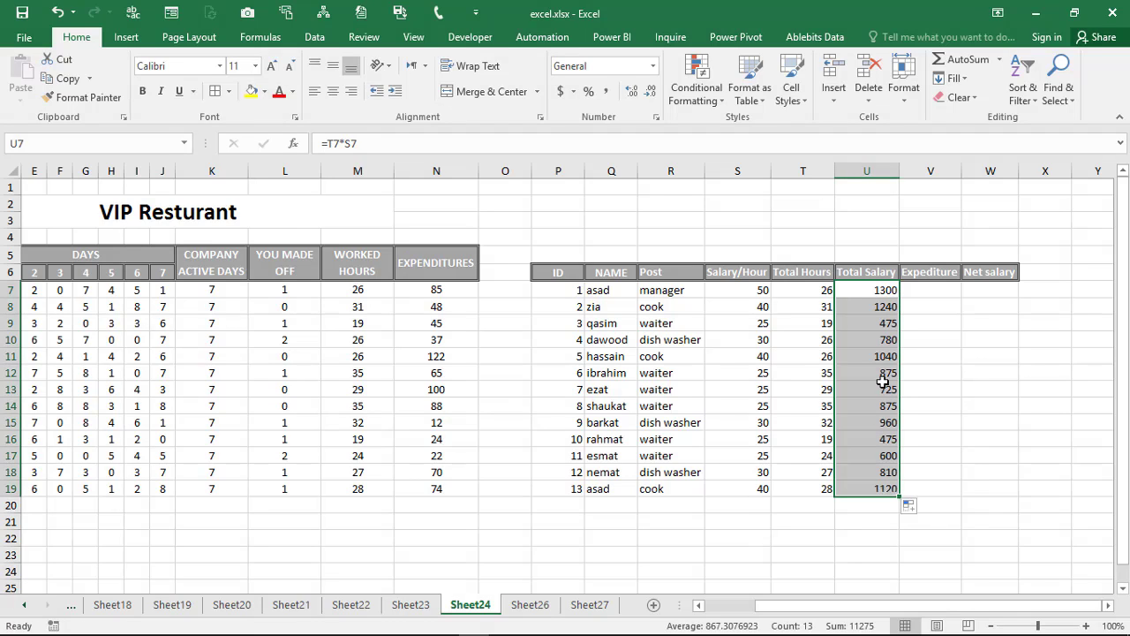
Copy the expenditures from N7:N19 and paste them into the Expediture column starting at V7
click(932, 287)
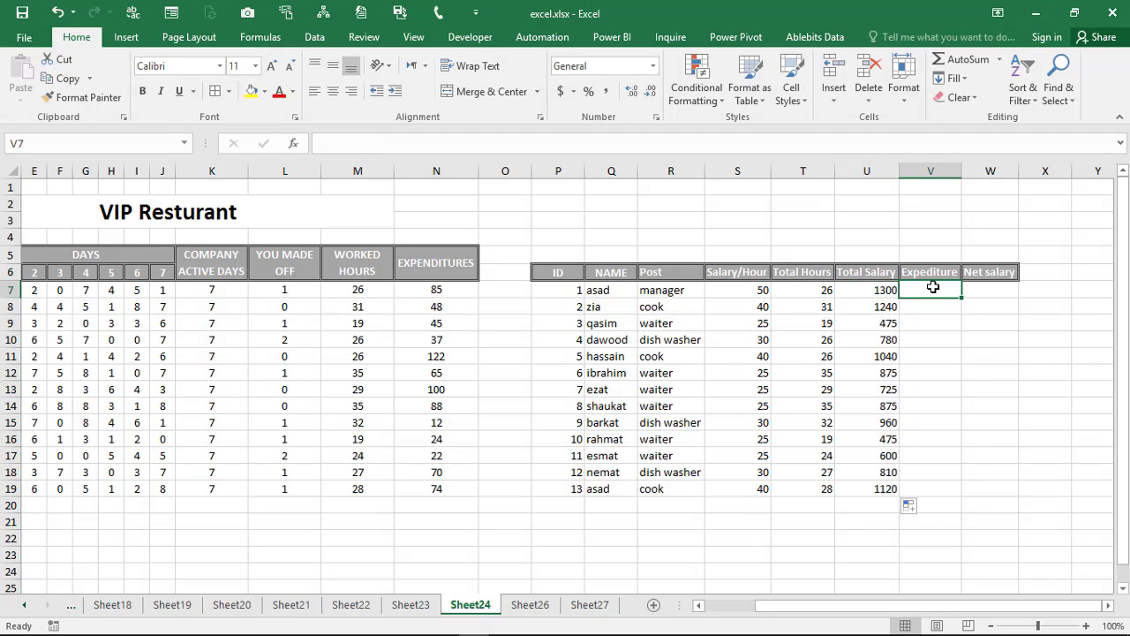
text(=)
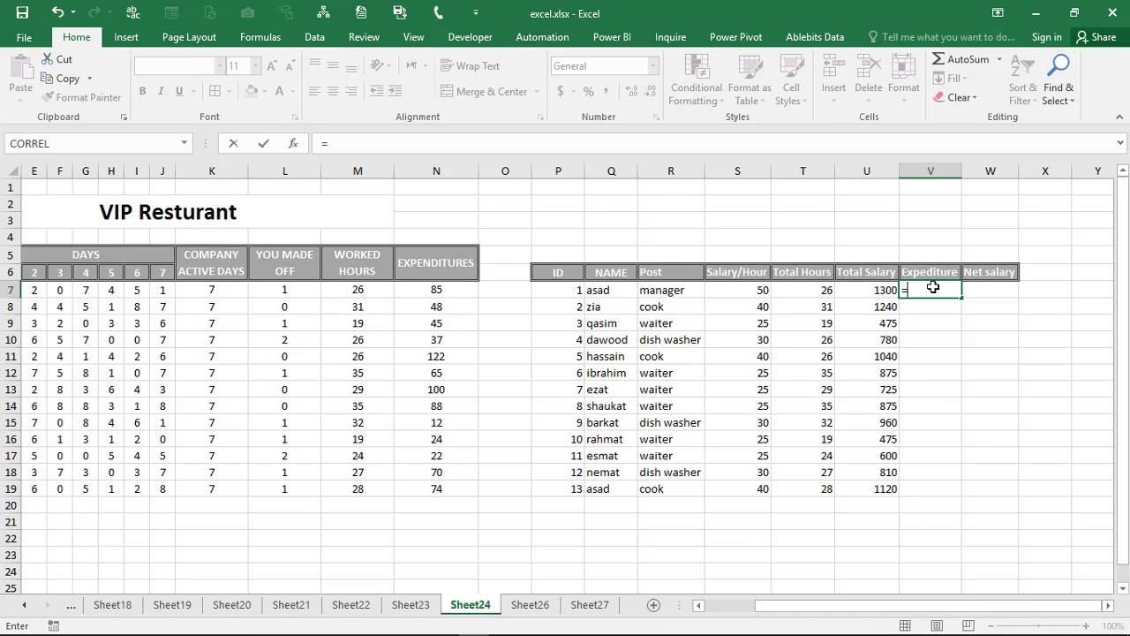
key(Escape)
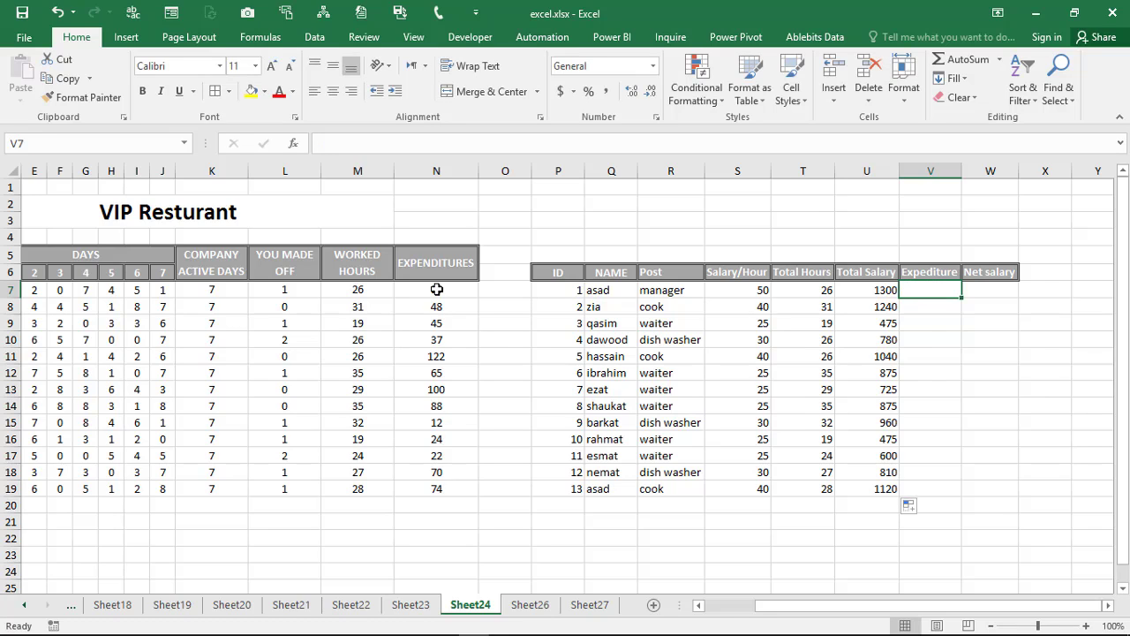
click(437, 289)
key(ctrl+shift+Down)
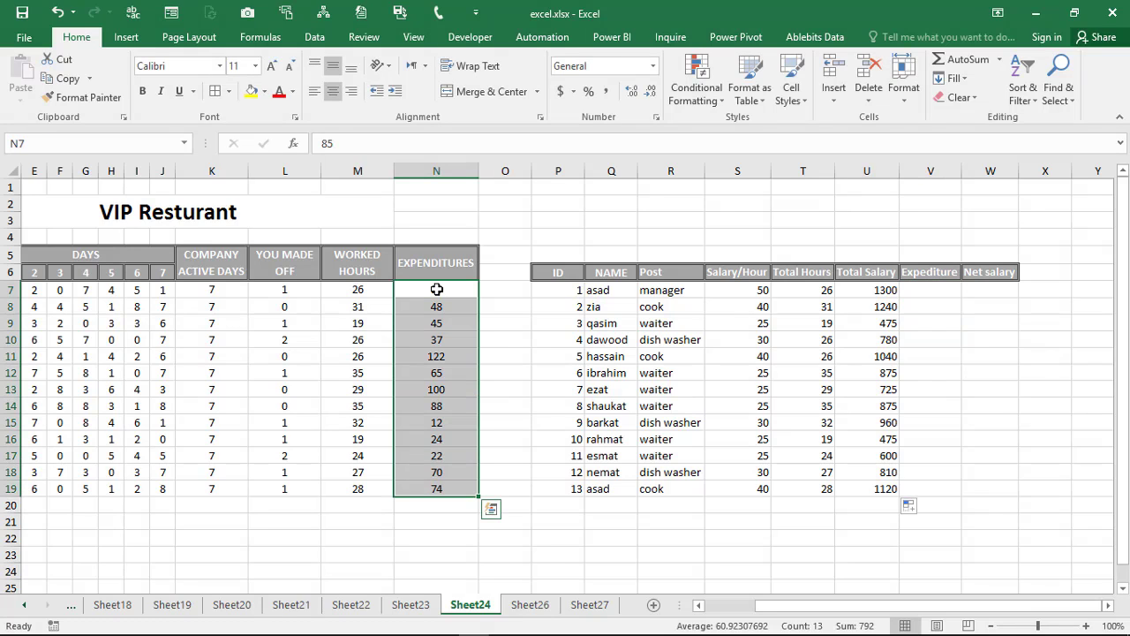
key(ctrl+c)
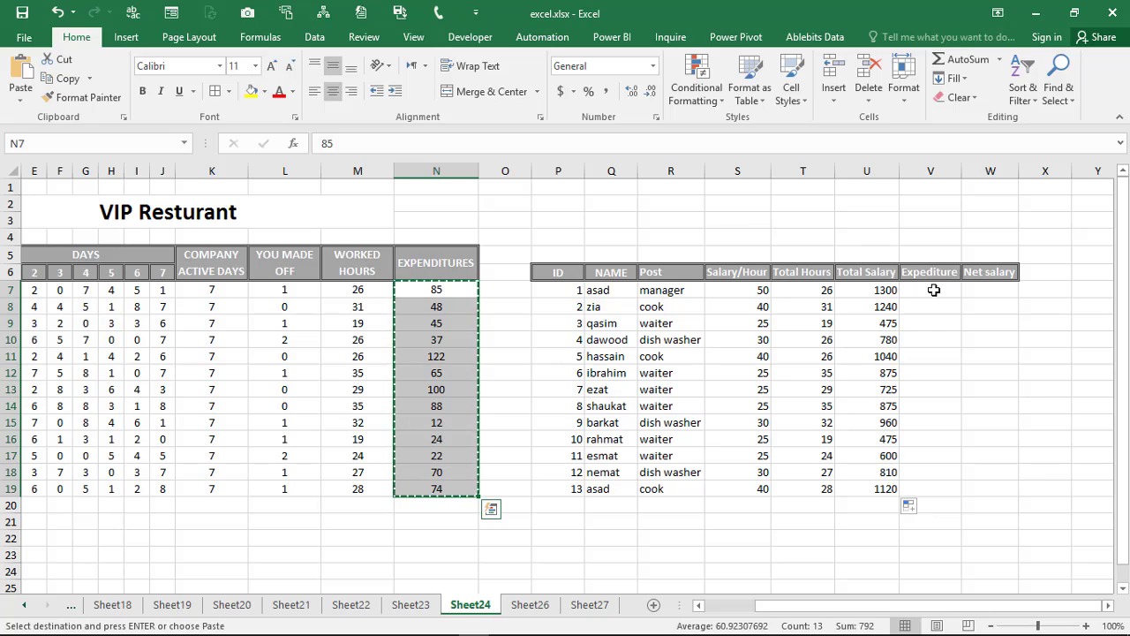
click(934, 291)
key(ctrl+v)
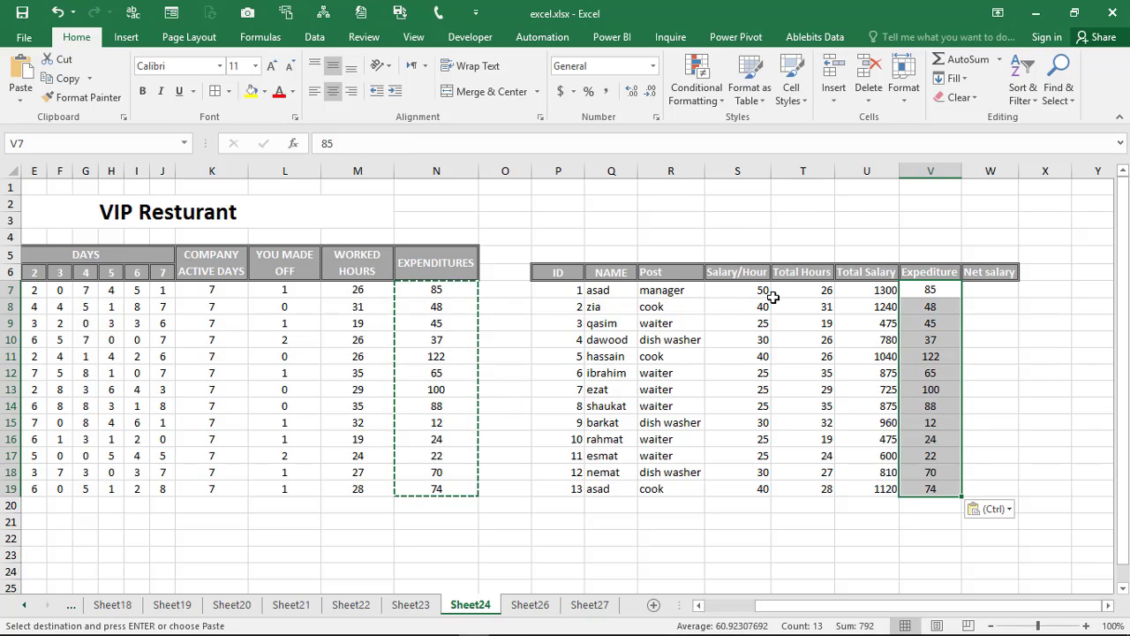
click(818, 291)
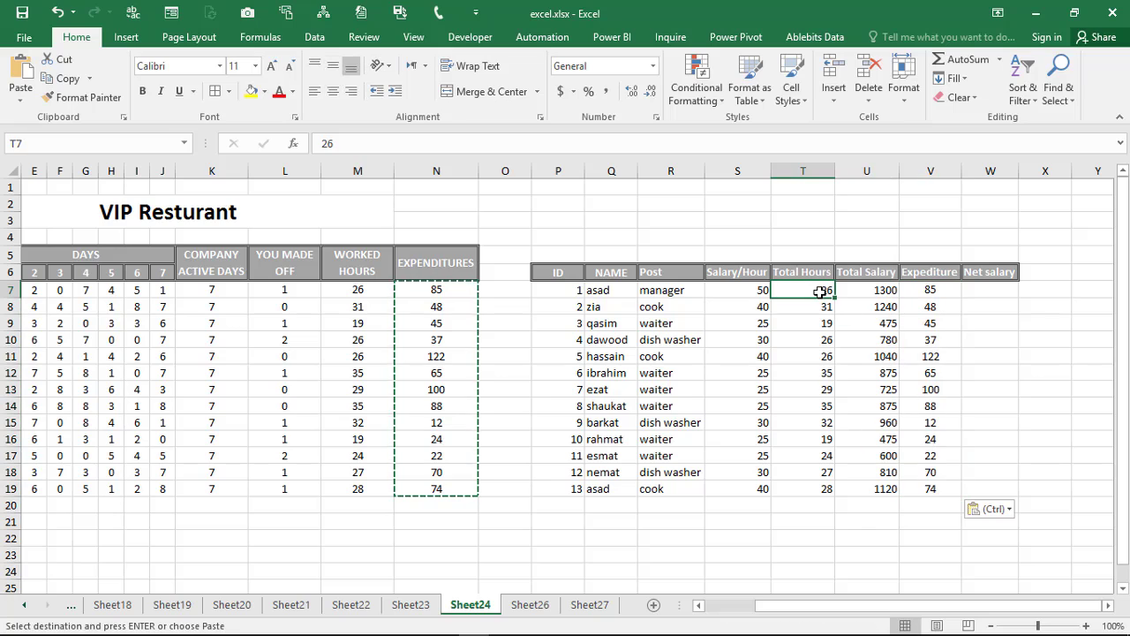
click(892, 292)
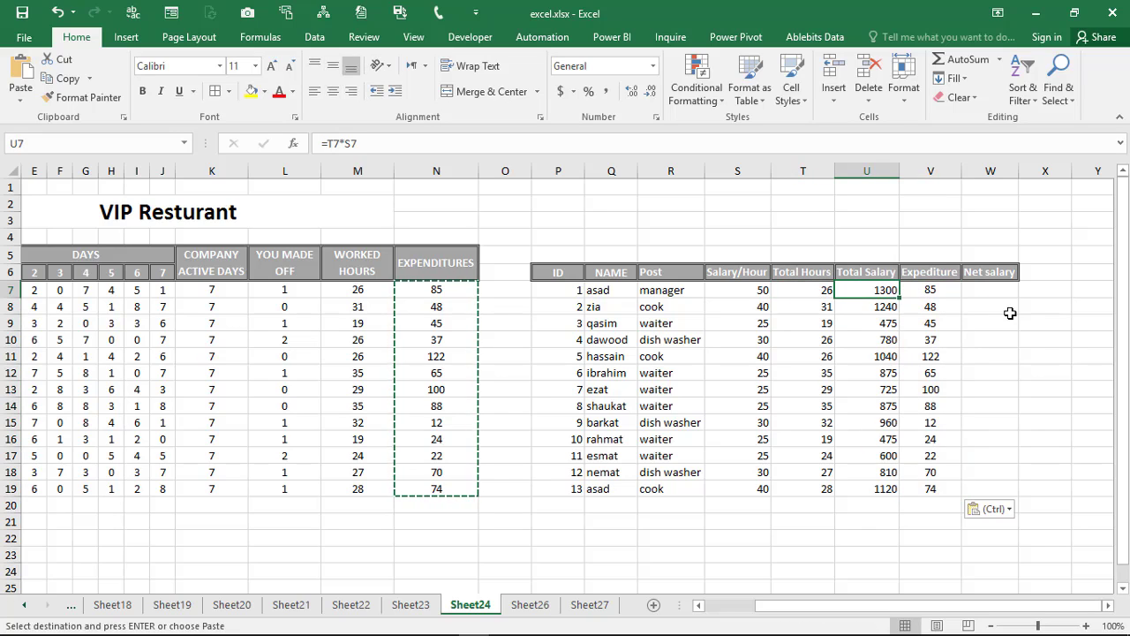
Enter =U7-V7 in W7 and fill it down to W19
click(987, 288)
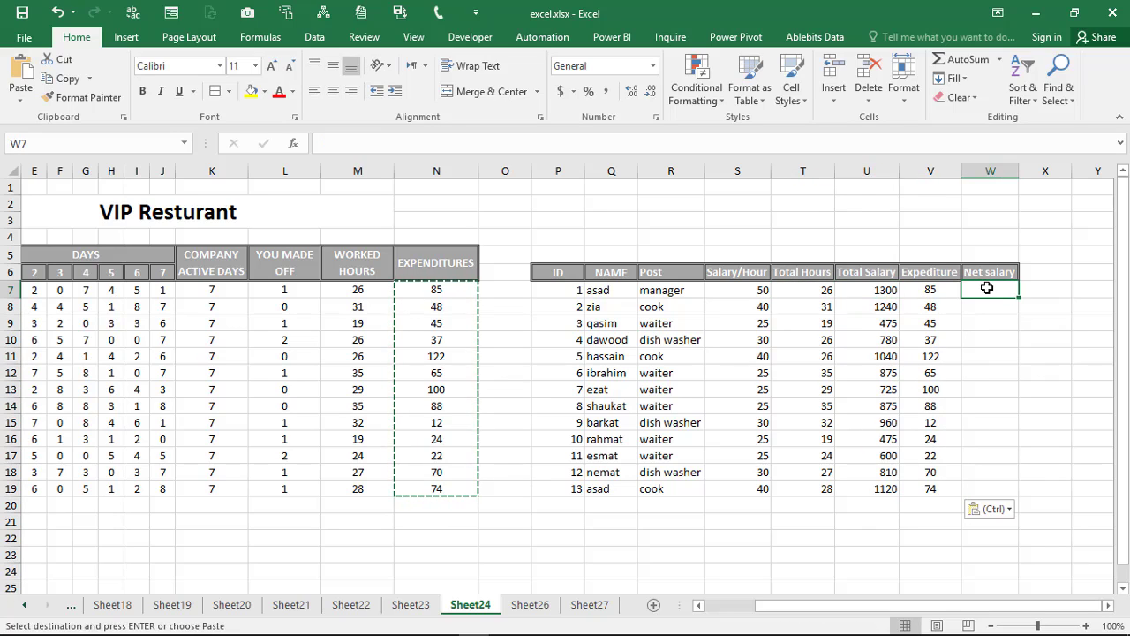
key(Escape)
text(=)
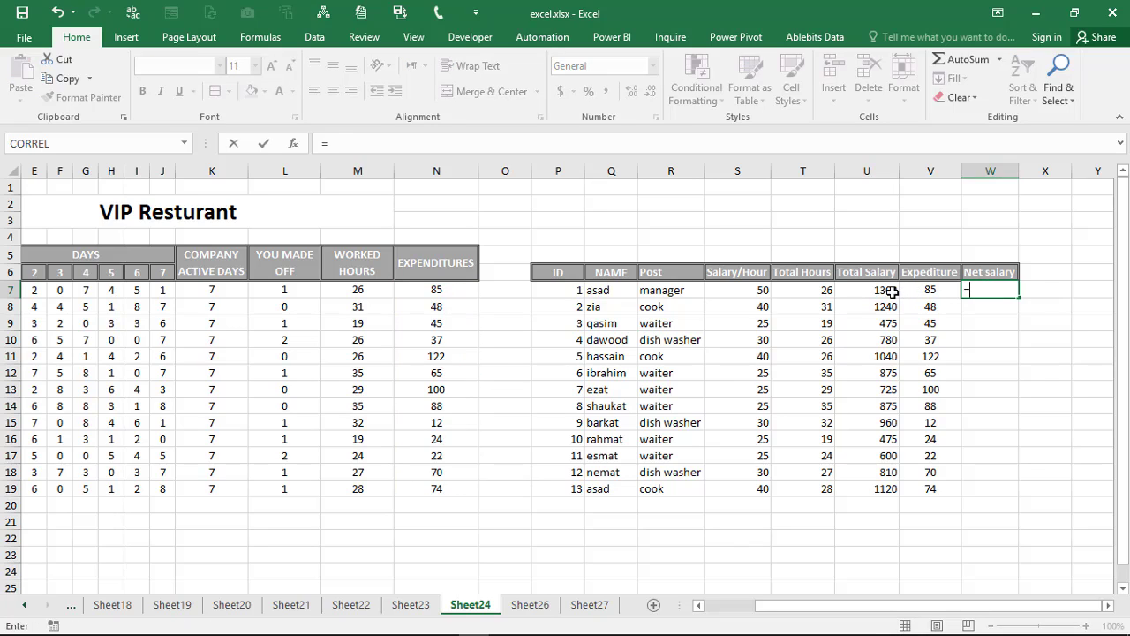
click(893, 291)
text(-)
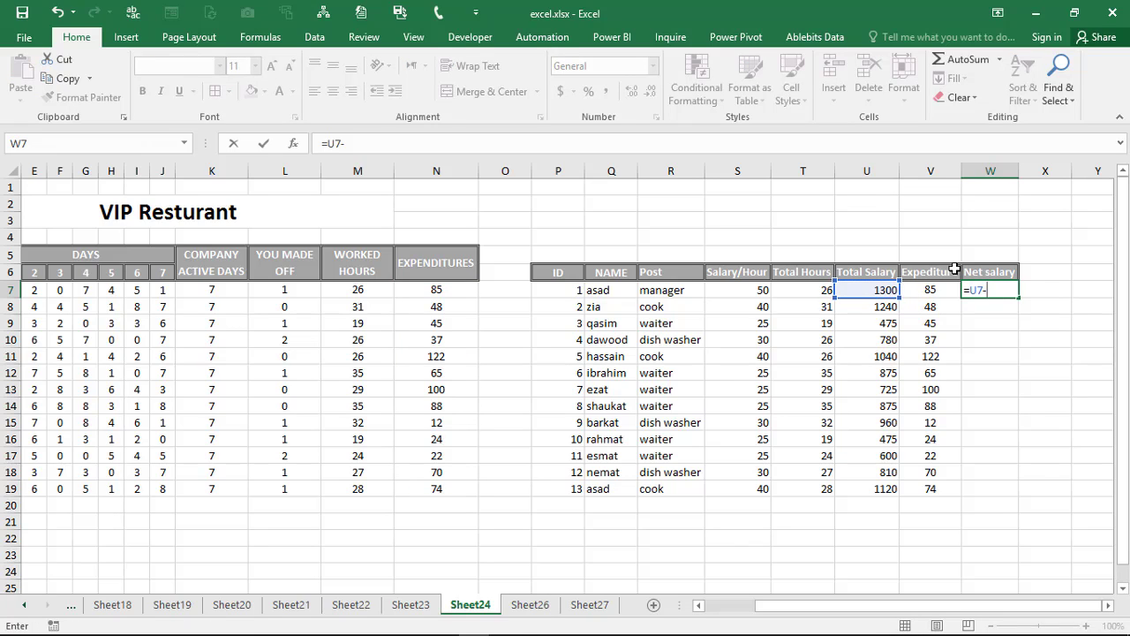
click(945, 290)
key(Return)
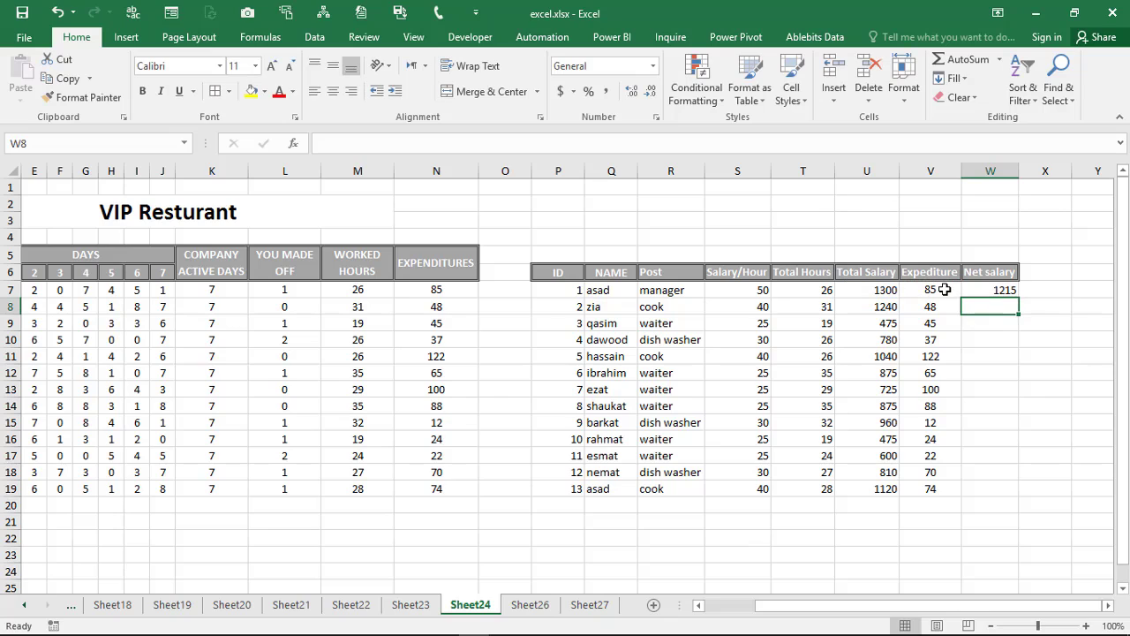
click(991, 290)
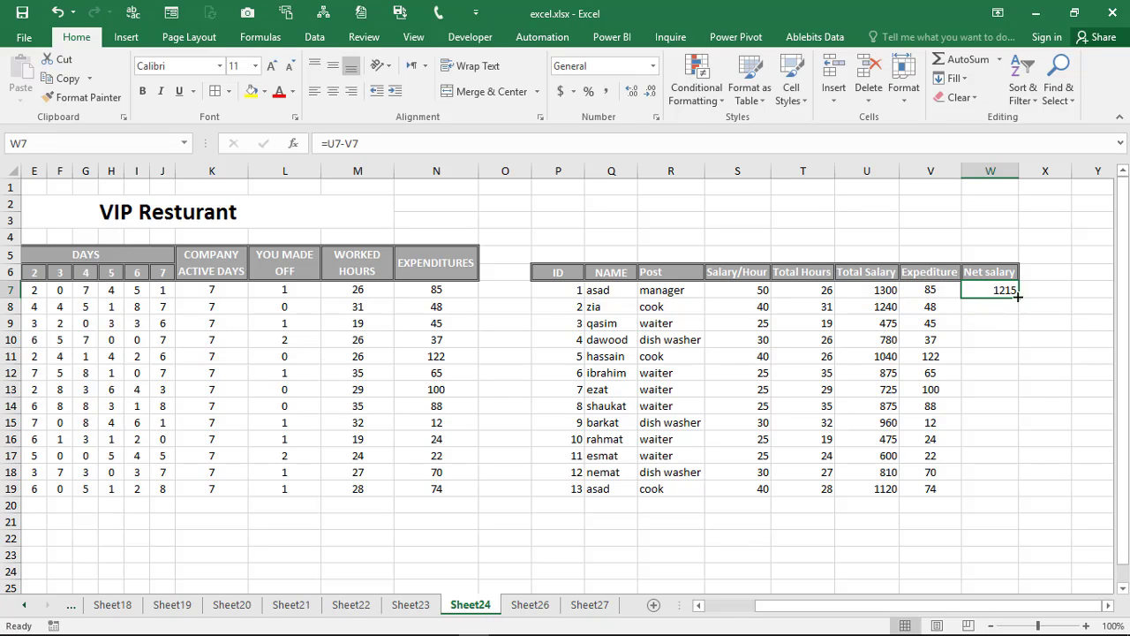
drag(1022, 299, 1020, 496)
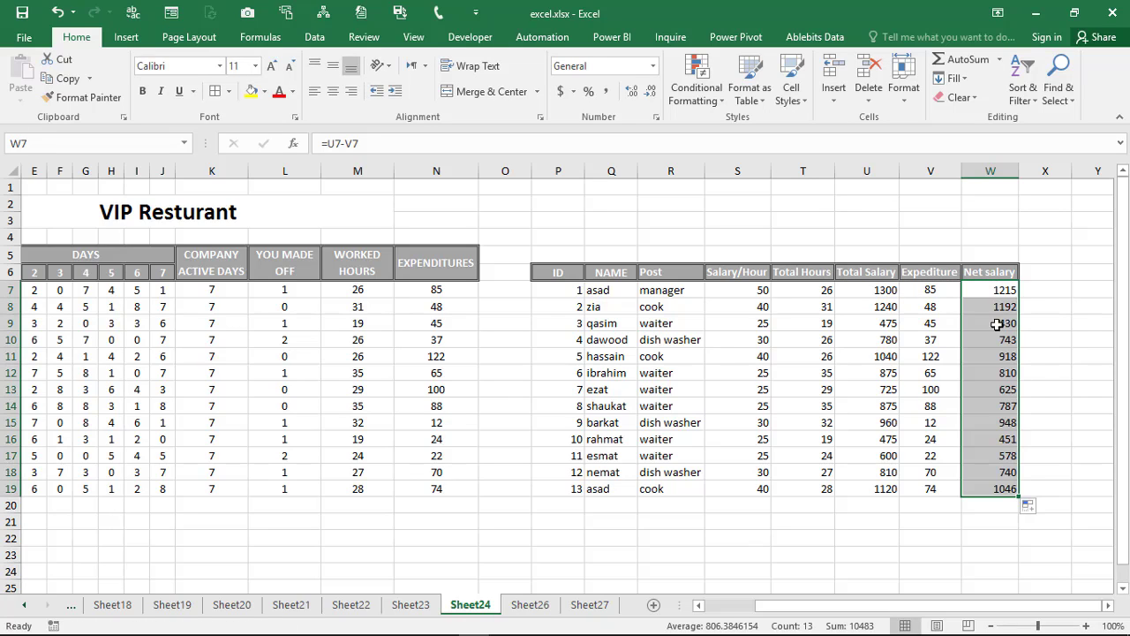
click(907, 506)
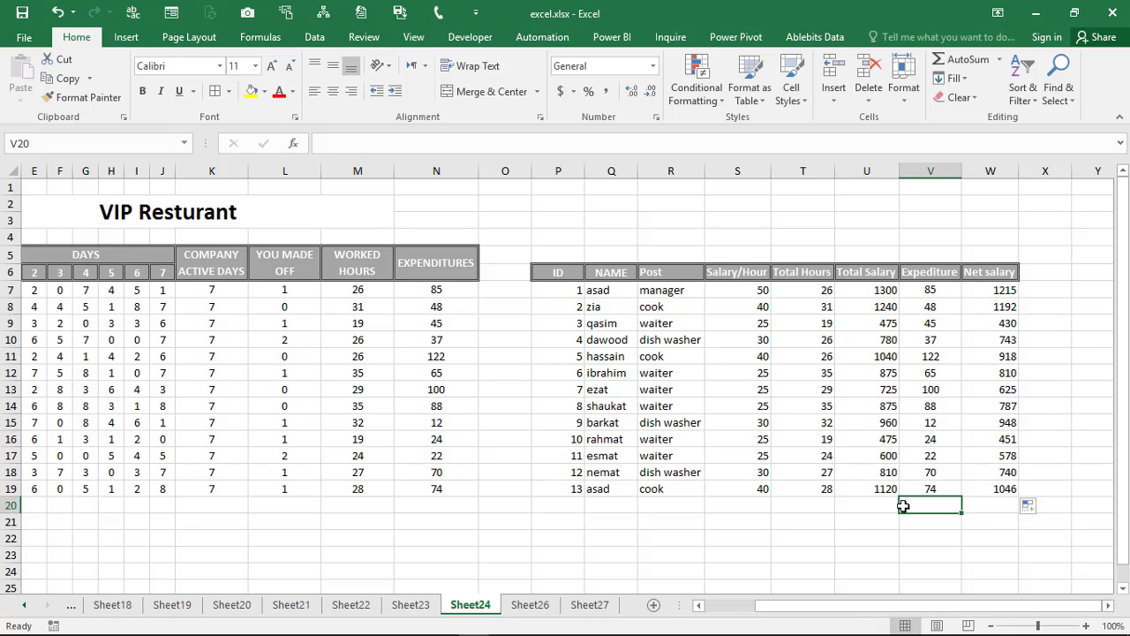
Label U20 'Grand Total' and AutoSum W7:W19 in W20, giving 10483
click(880, 506)
text(Gra)
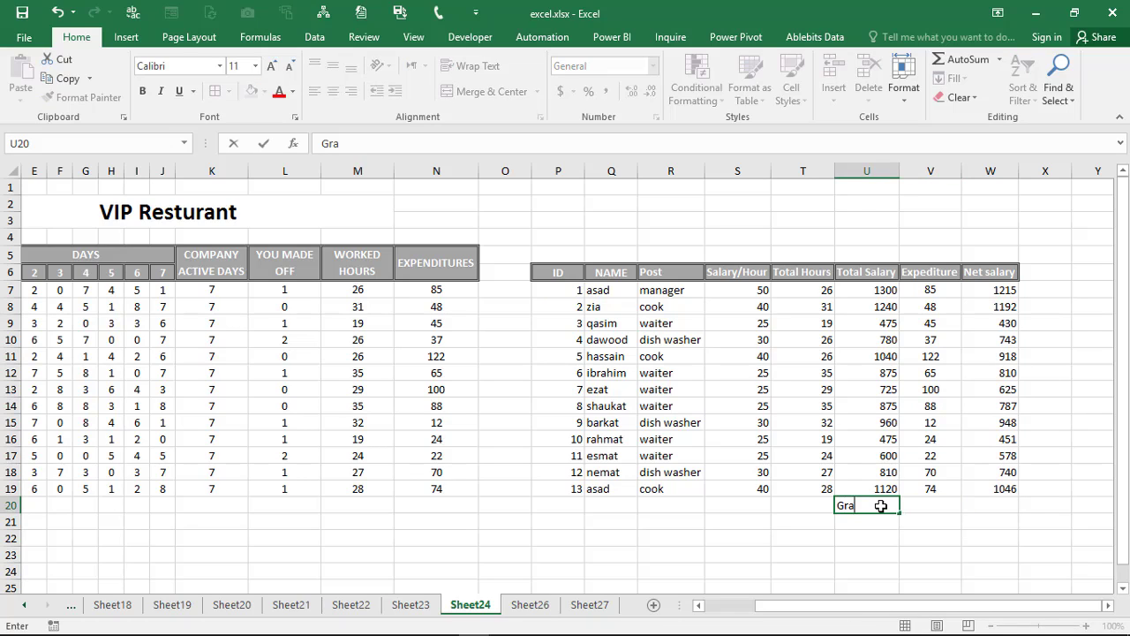
text(ng)
key(Tab)
key(Tab)
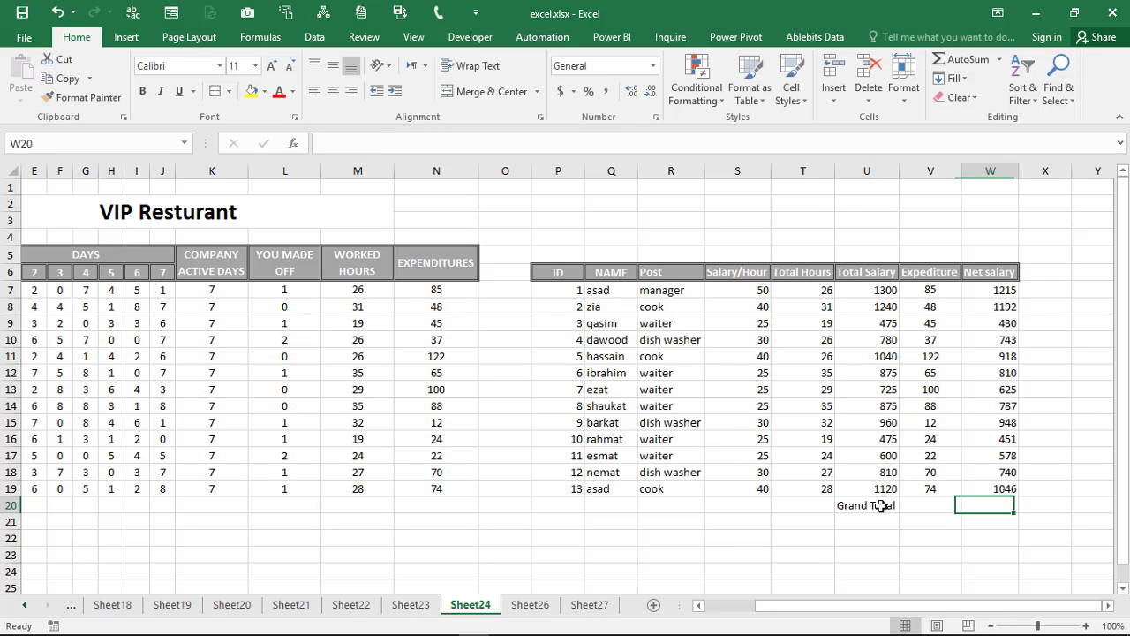
key(alt+equal)
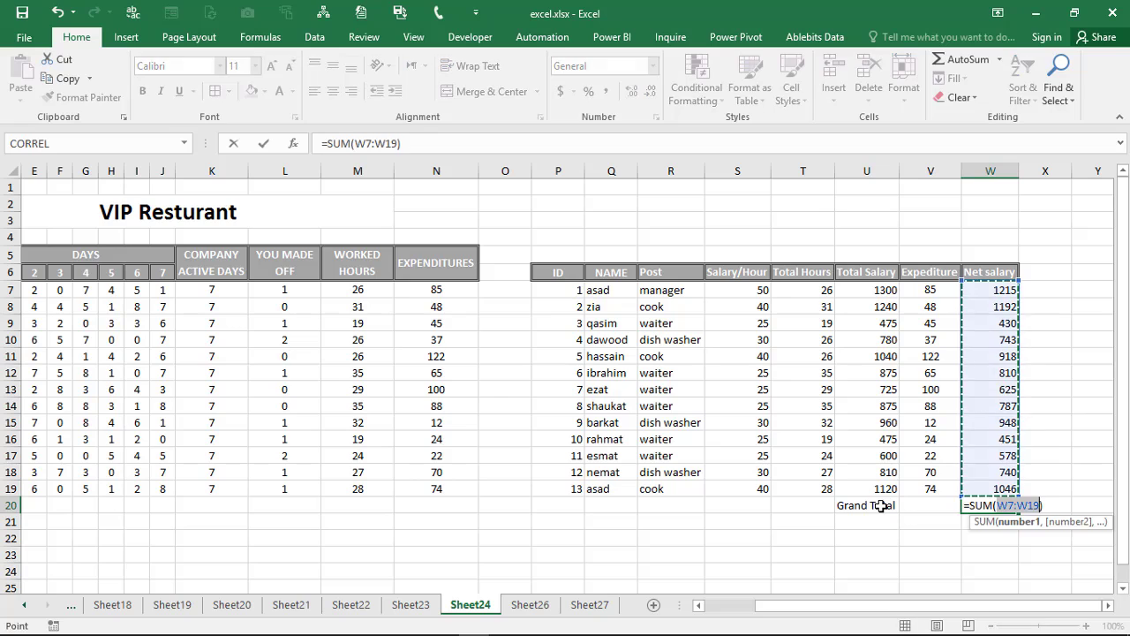
key(Return)
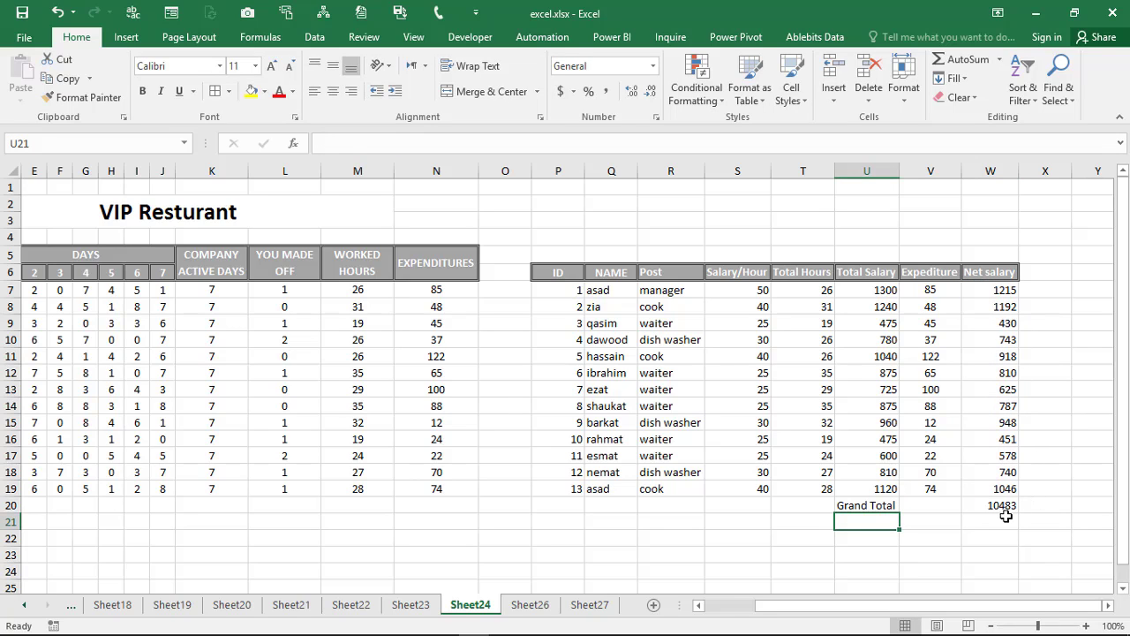
Give the grand total cell W20 a top and double bottom border
click(996, 506)
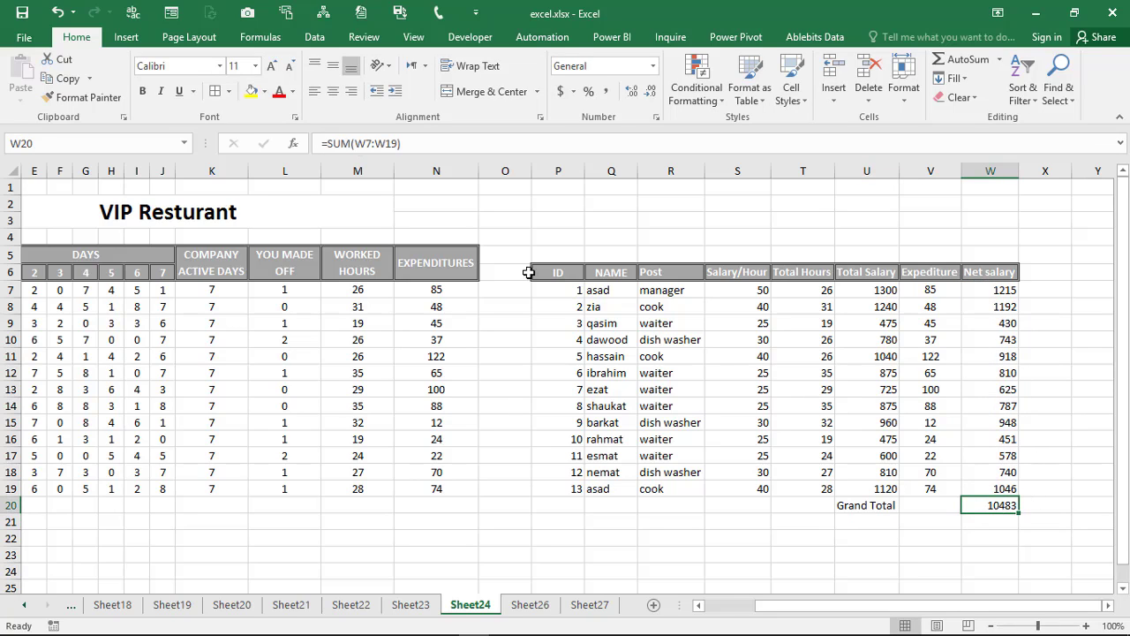
click(228, 91)
click(248, 376)
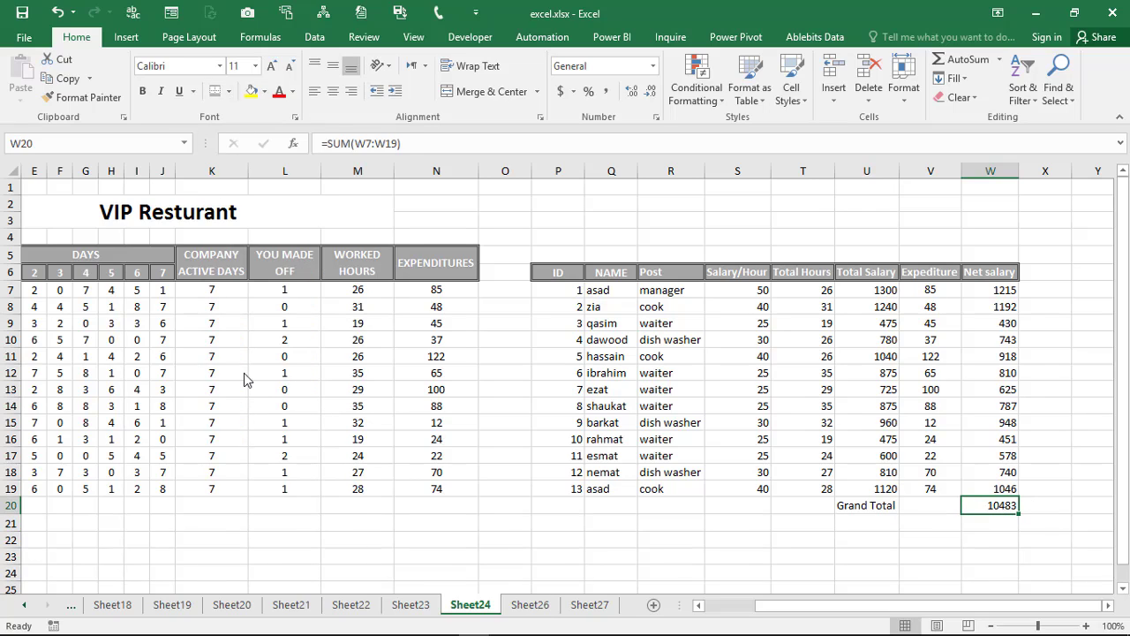
click(942, 548)
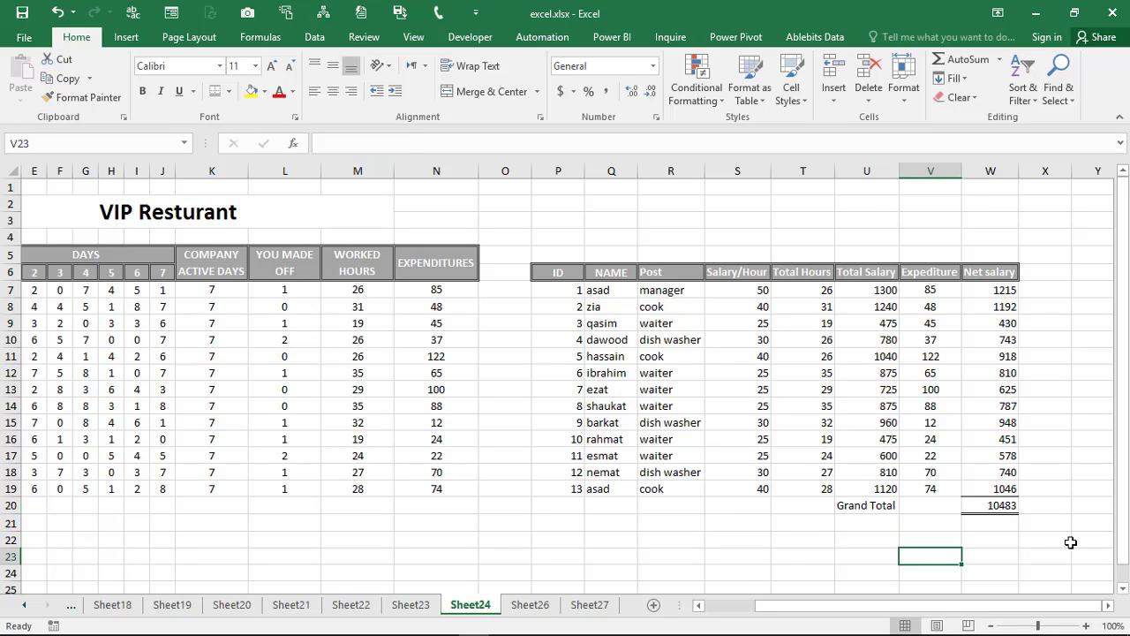